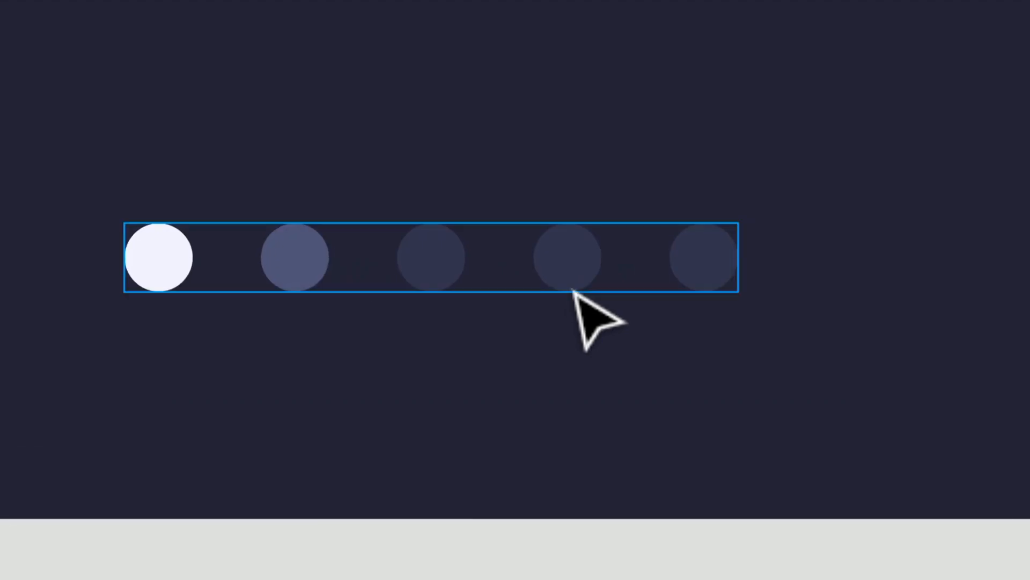
- Delete the fourth and fifth carousel dots from the Simple Paging frame
double_click(566, 294)
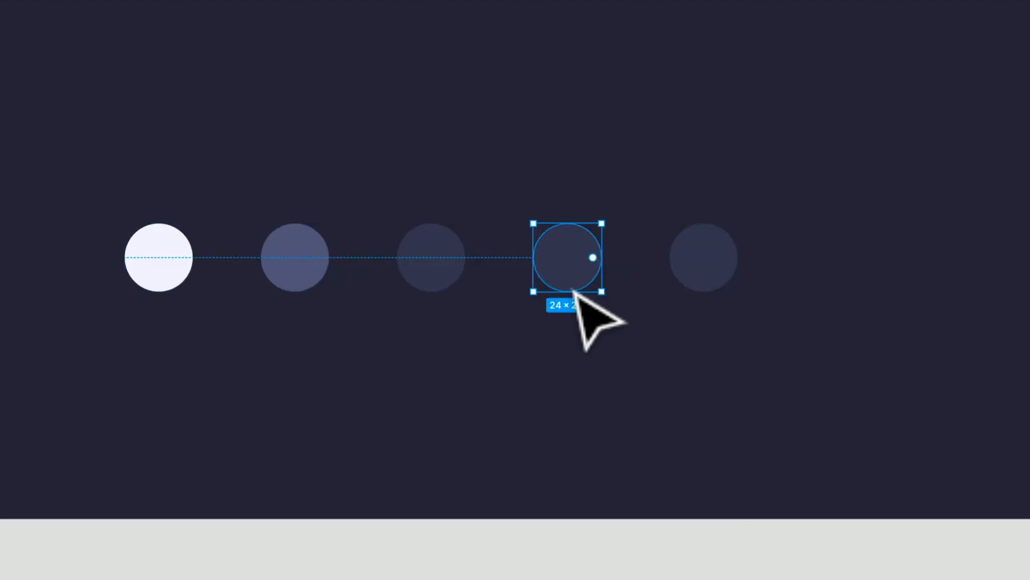
key("Delete")
left_click(722, 259)
left_click(720, 258)
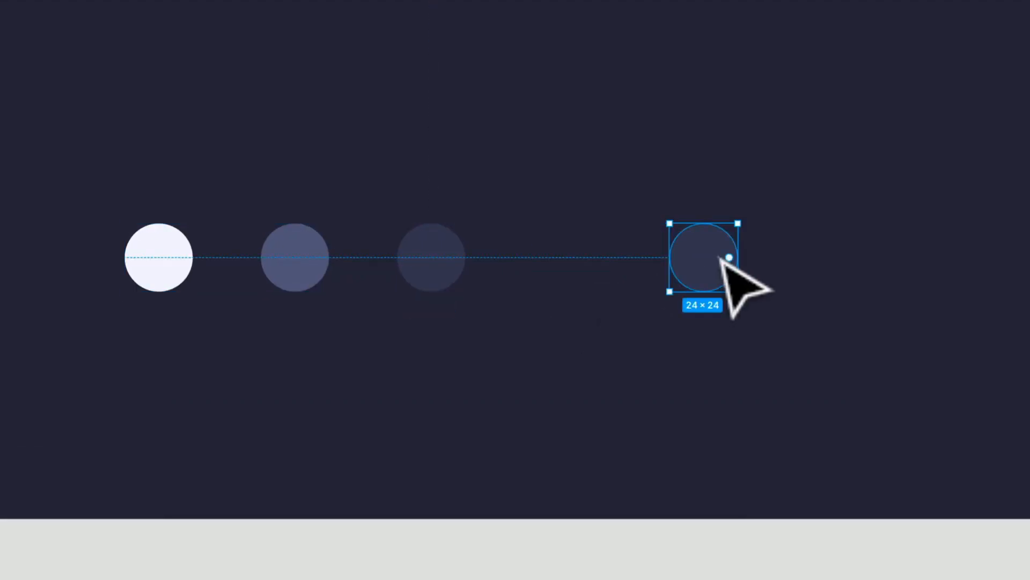
key("Delete")
- Resize the Carousel frame to fit its three dots and centre it horizontally in the Simple Paging frame
left_click(721, 258)
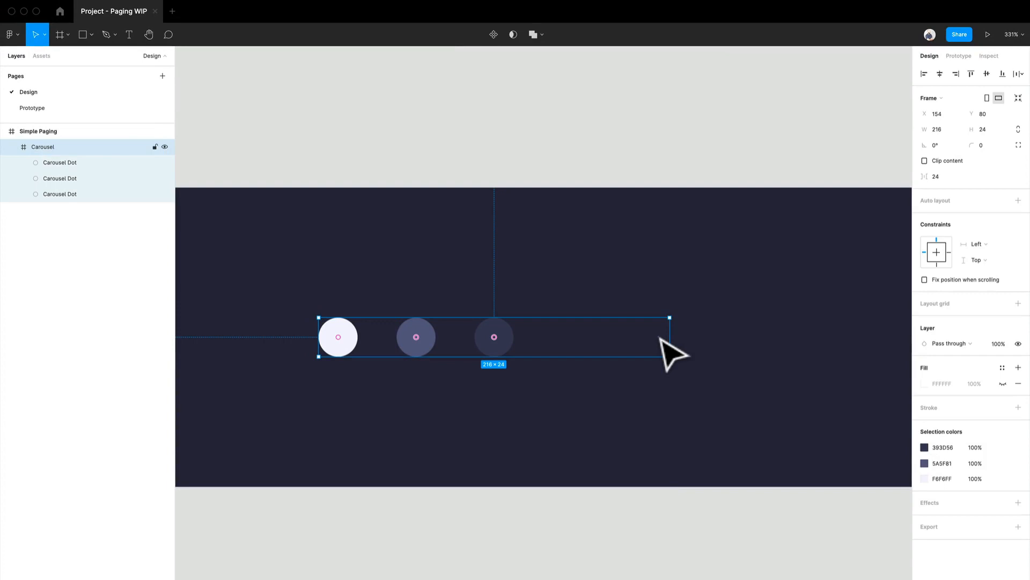
left_click(1018, 99)
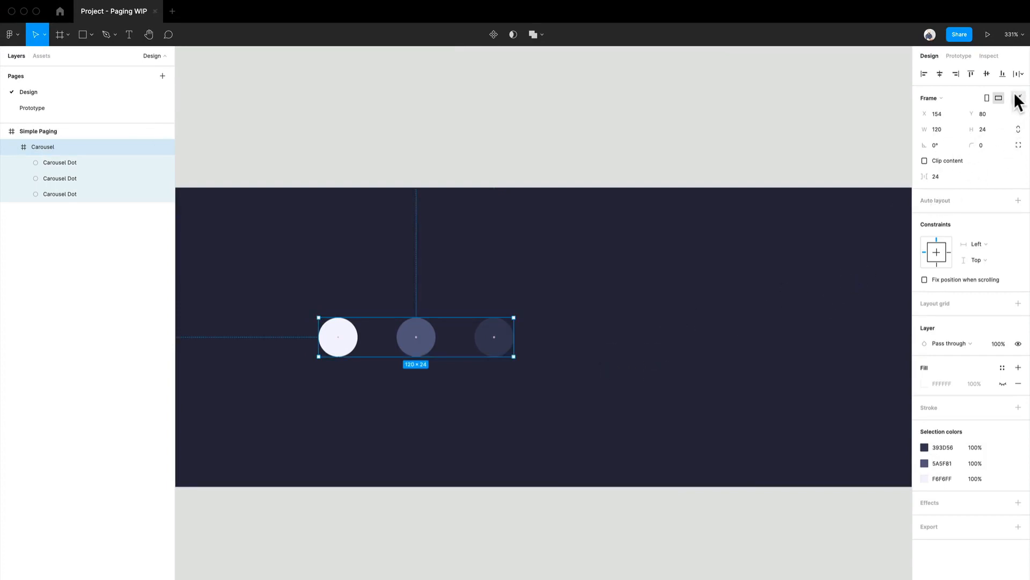
key("ctrl+z")
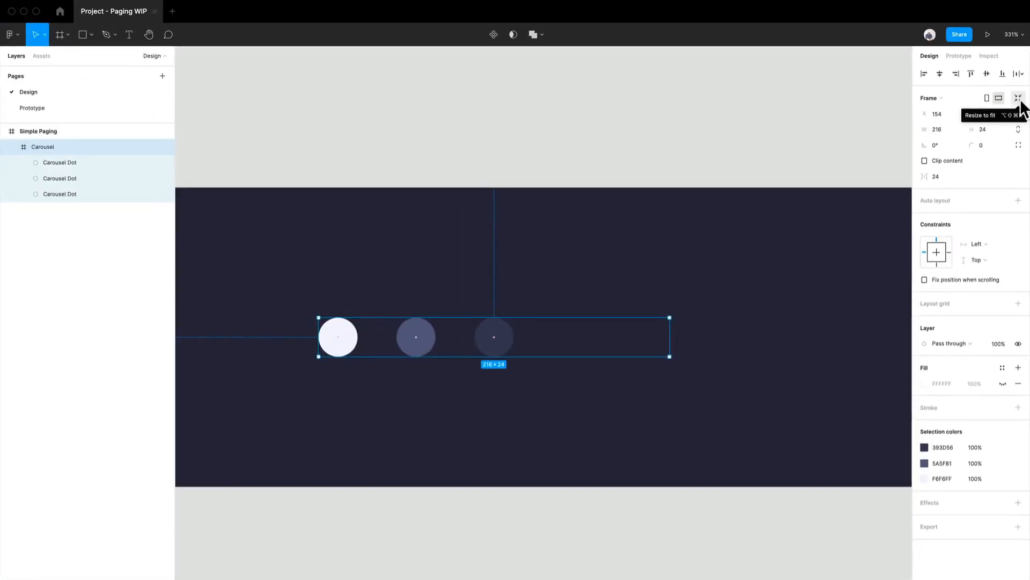
left_click(1019, 100)
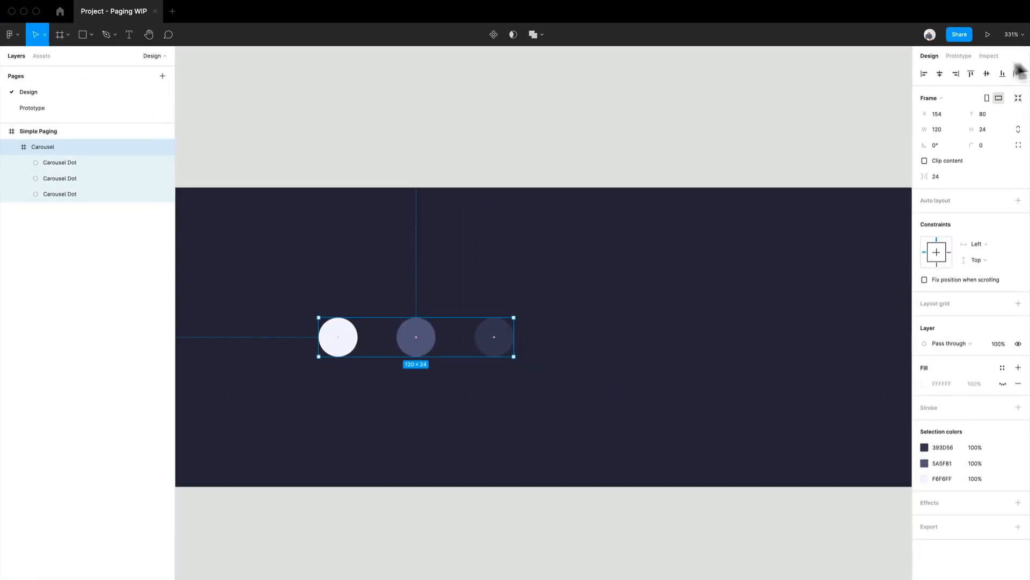
left_click(940, 74)
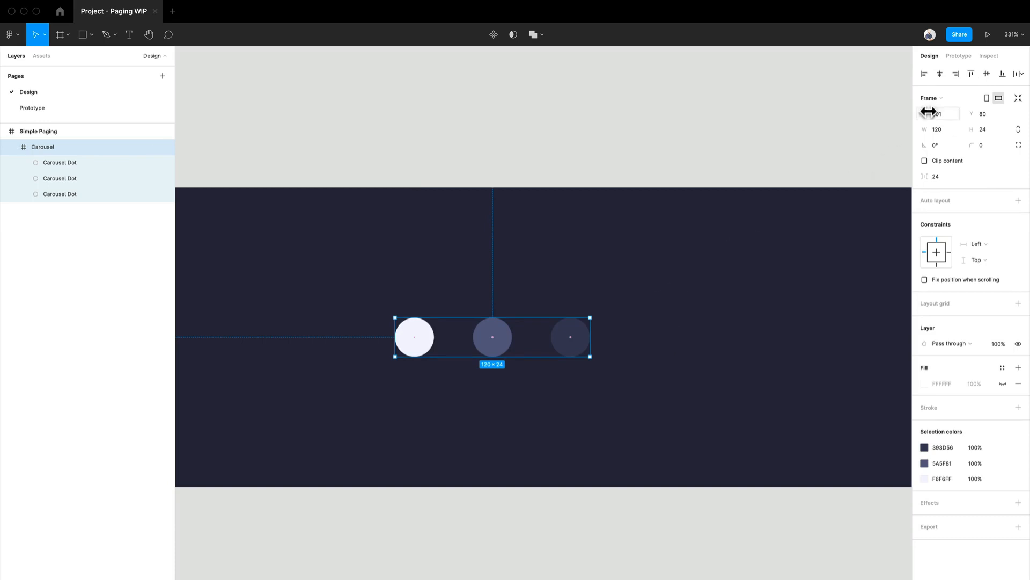
scroll(586, 357, "down", 3)
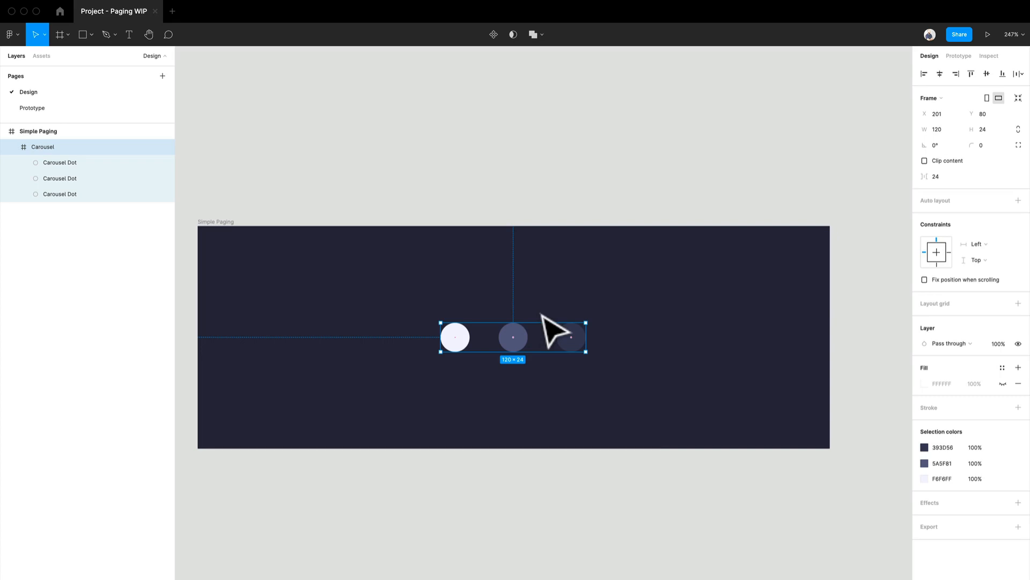
scroll(546, 382, "up", 5)
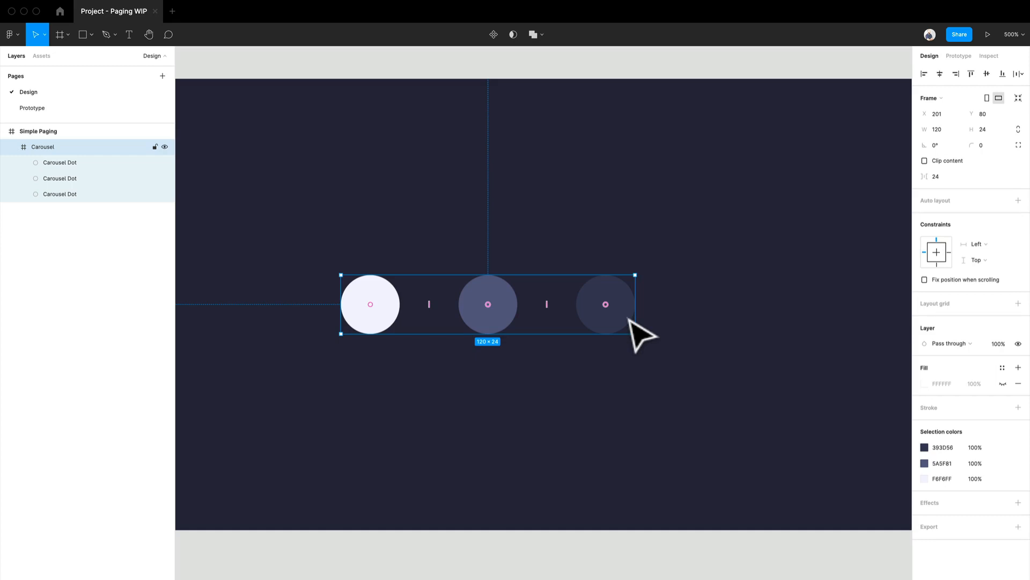
key("shift+1")
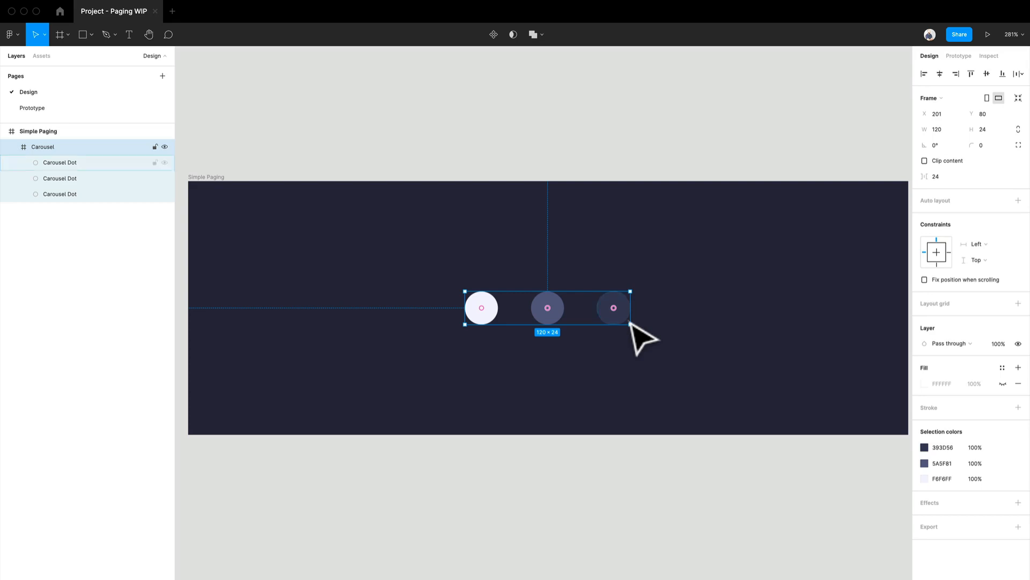
scroll(631, 324, "down", 2)
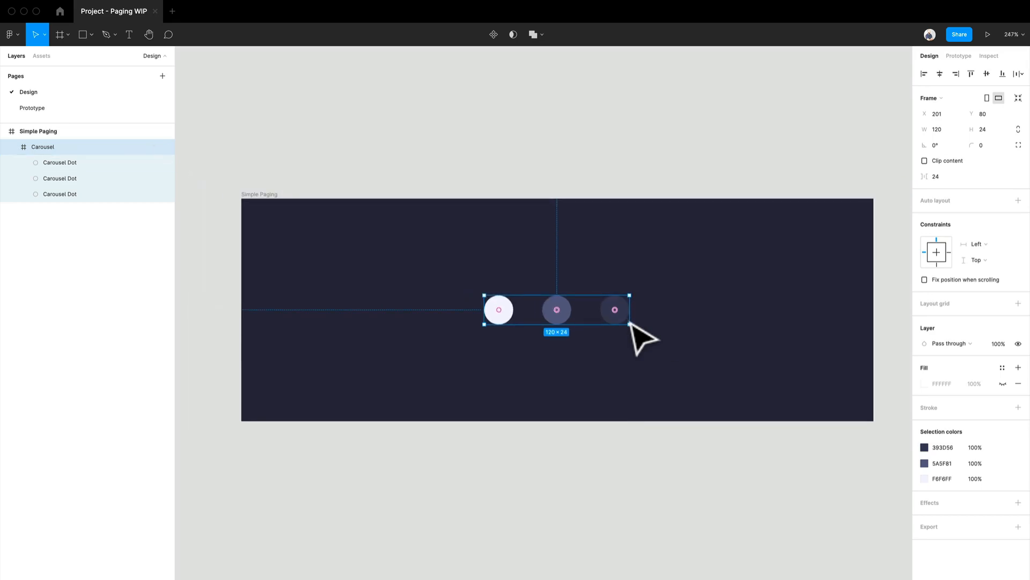
left_click_drag(592, 370, 510, 287)
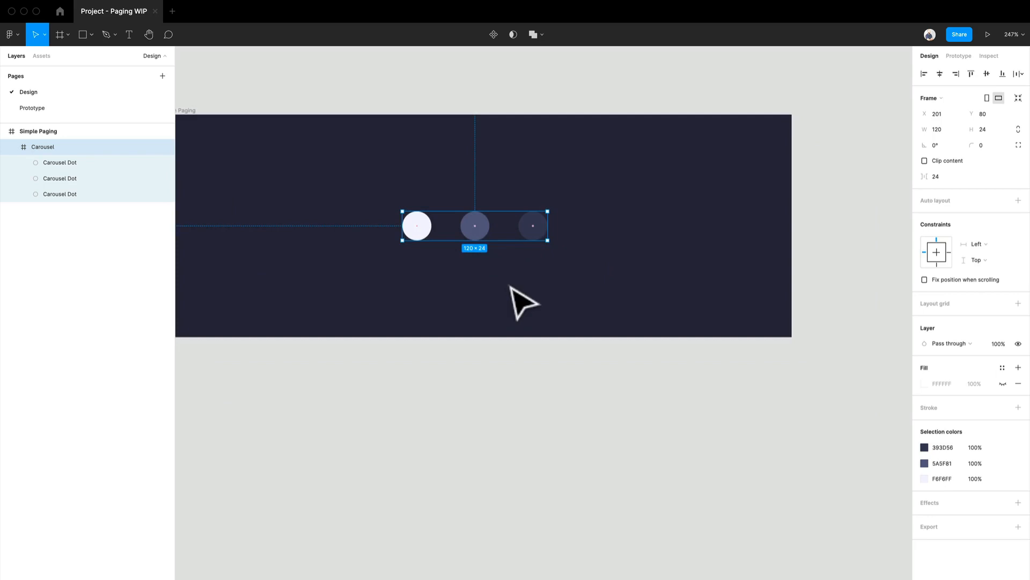
left_click(486, 240)
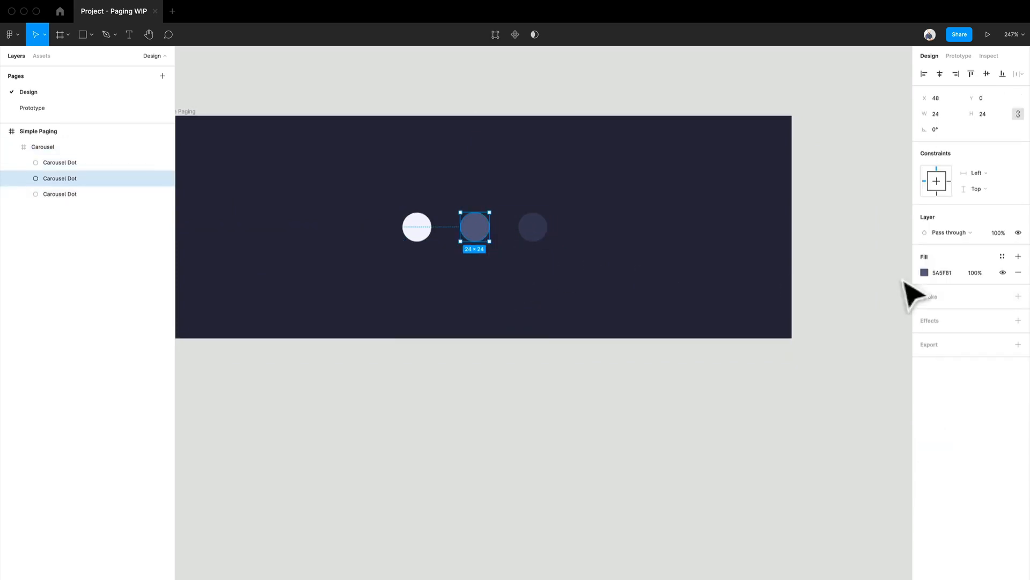
scroll(671, 273, "down", 1)
left_click(518, 105)
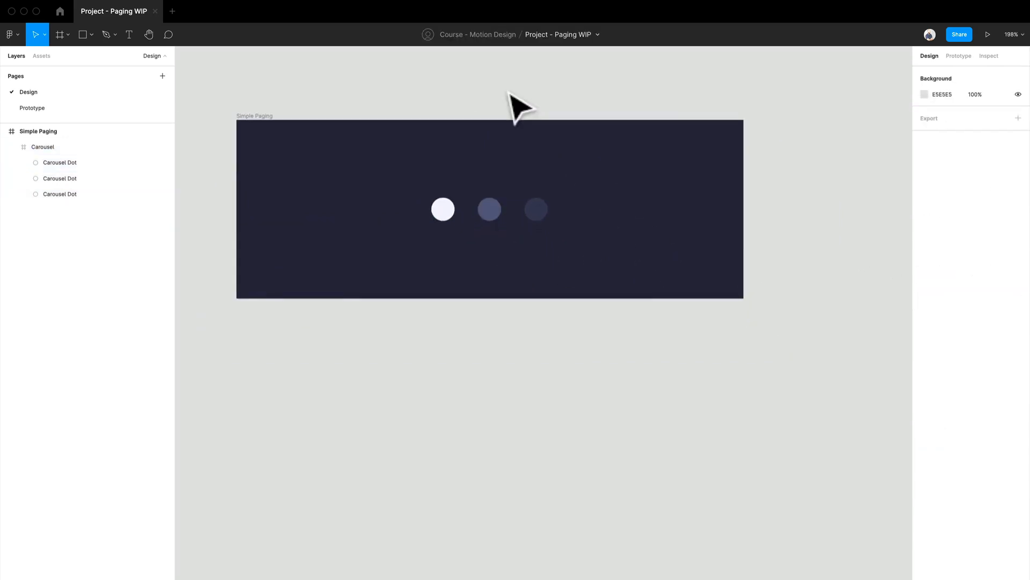
scroll(493, 120, "down", 2)
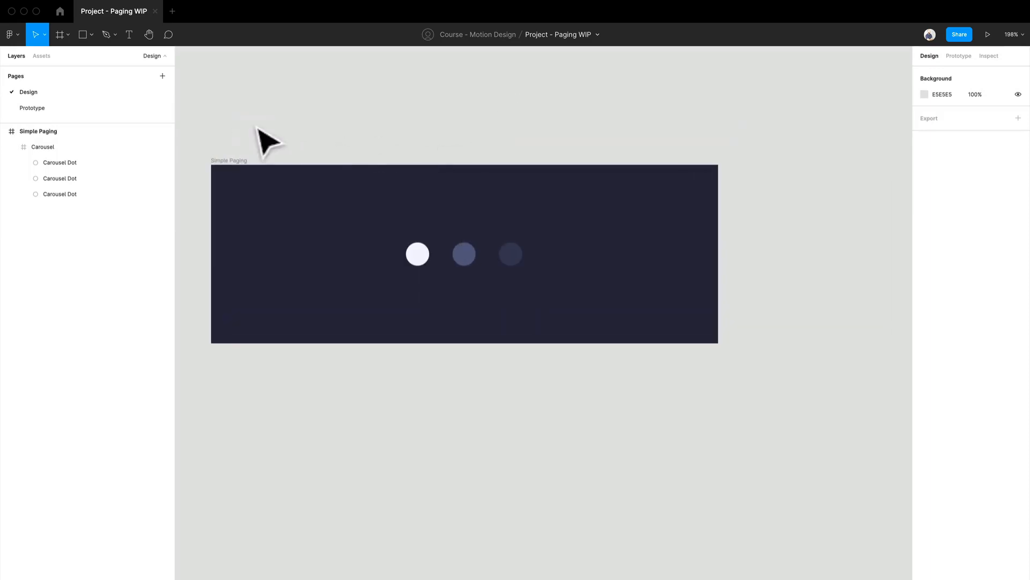
- Duplicate the Simple Paging frame to create a second copy beside it
left_click(250, 162)
key("super+d")
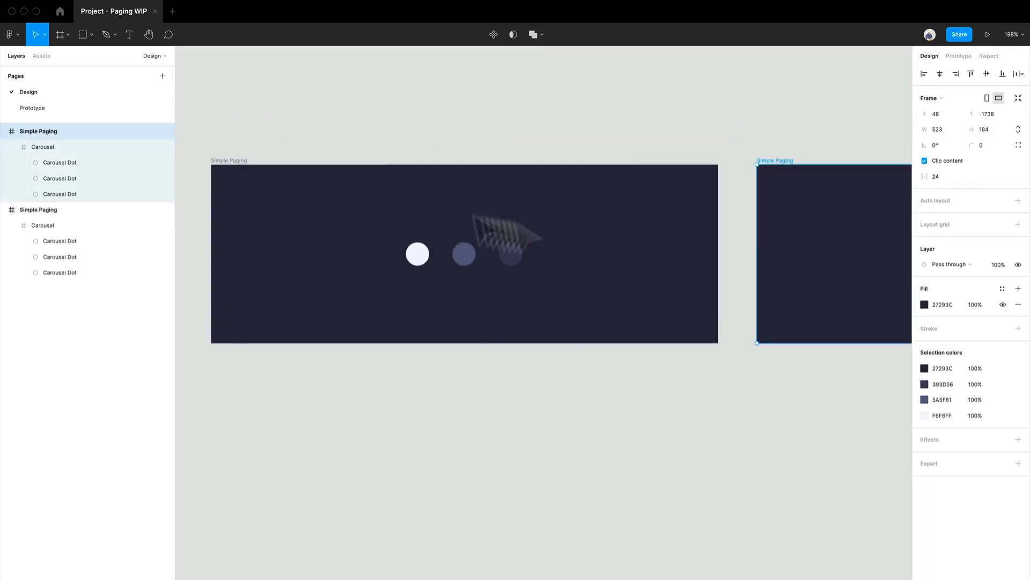
scroll(652, 224, "right", 5)
scroll(448, 186, "down", 2)
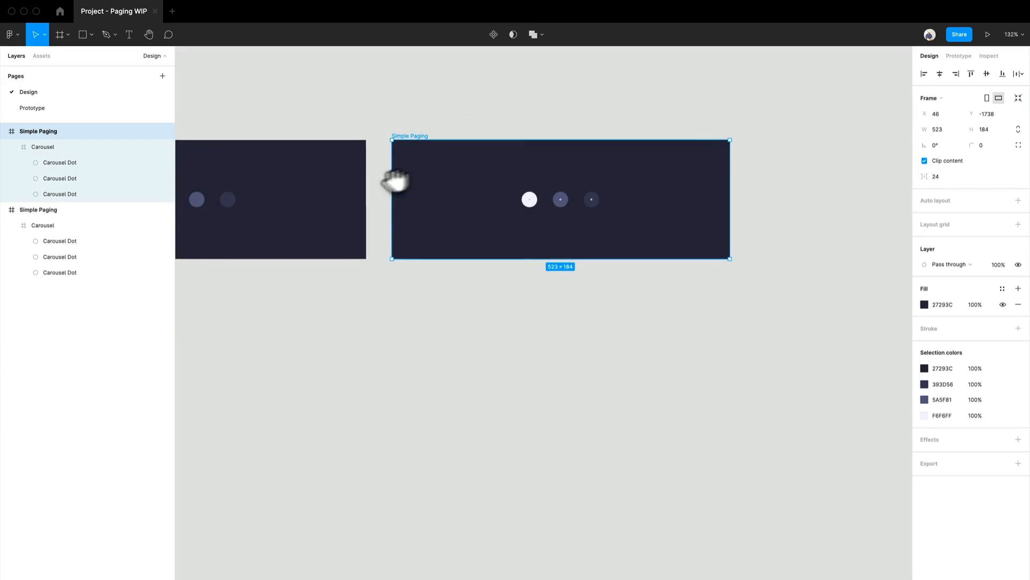
left_click_drag(395, 179, 583, 207)
scroll(723, 222, "up", 2)
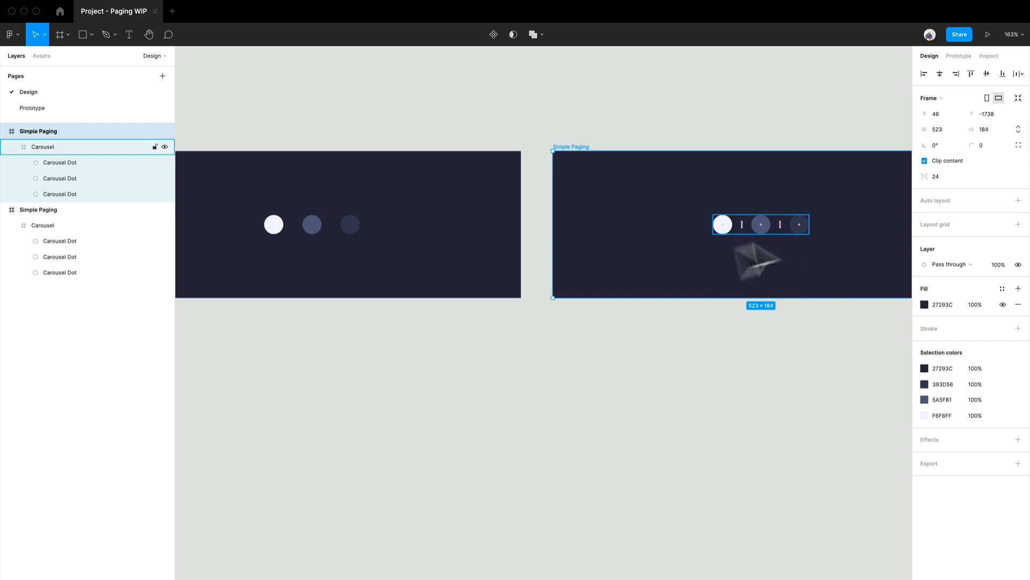
- Try sampling the third dot's colour onto the middle dot of the original frame, and undo the colour change
double_click(313, 230)
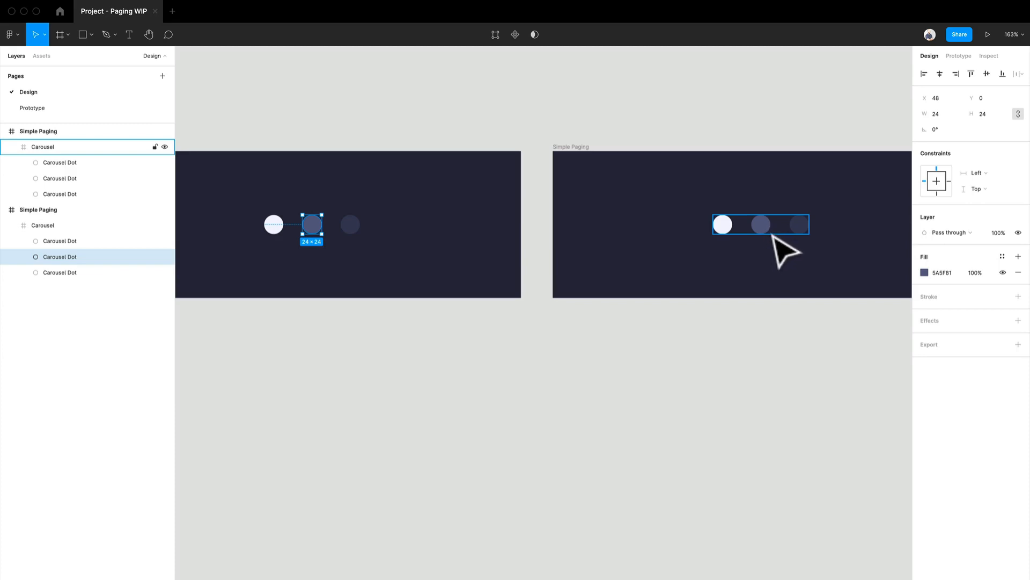
scroll(315, 234, "up", 5)
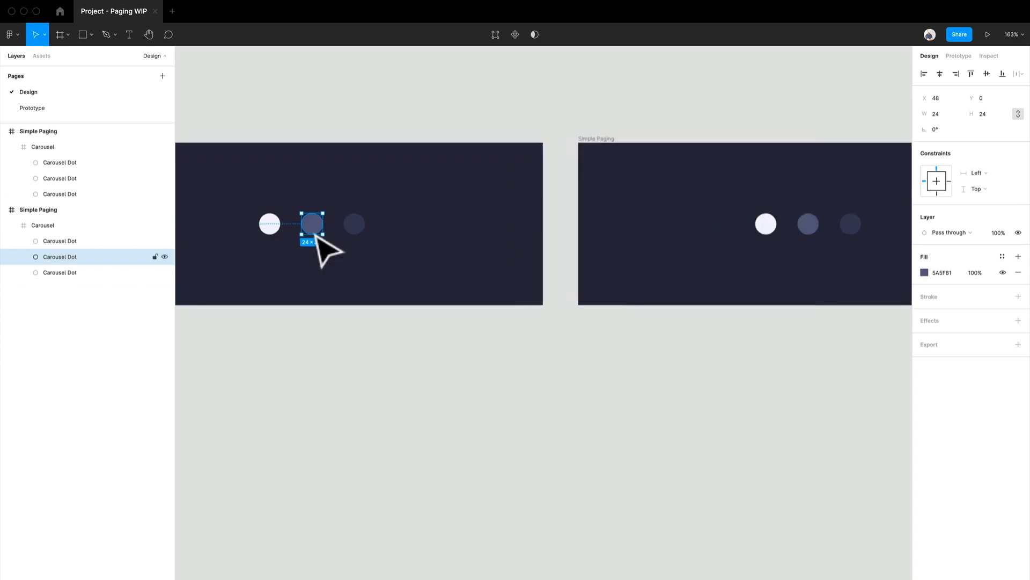
left_click_drag(316, 235, 406, 237)
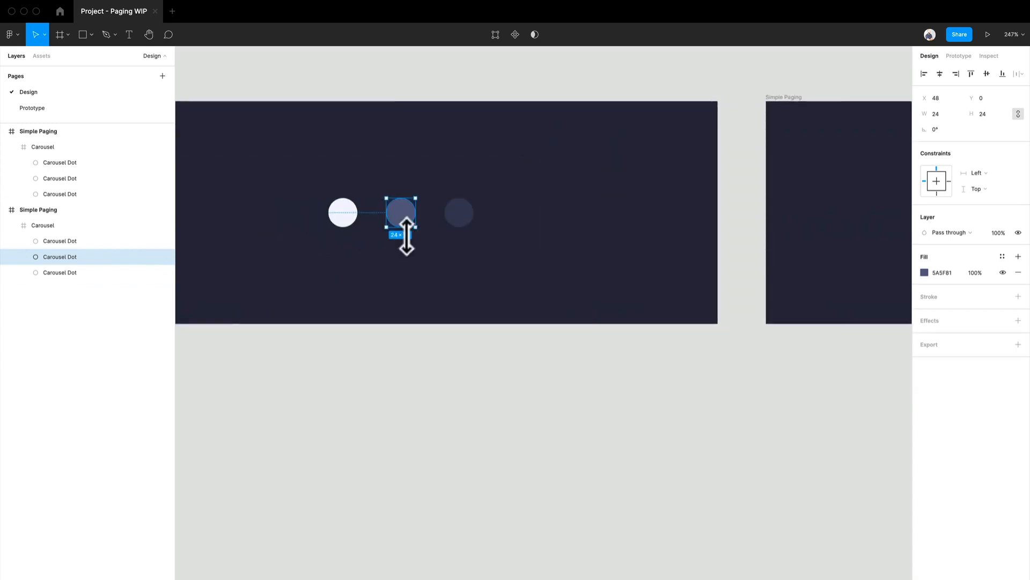
key("i")
left_click(470, 220)
left_click(410, 279)
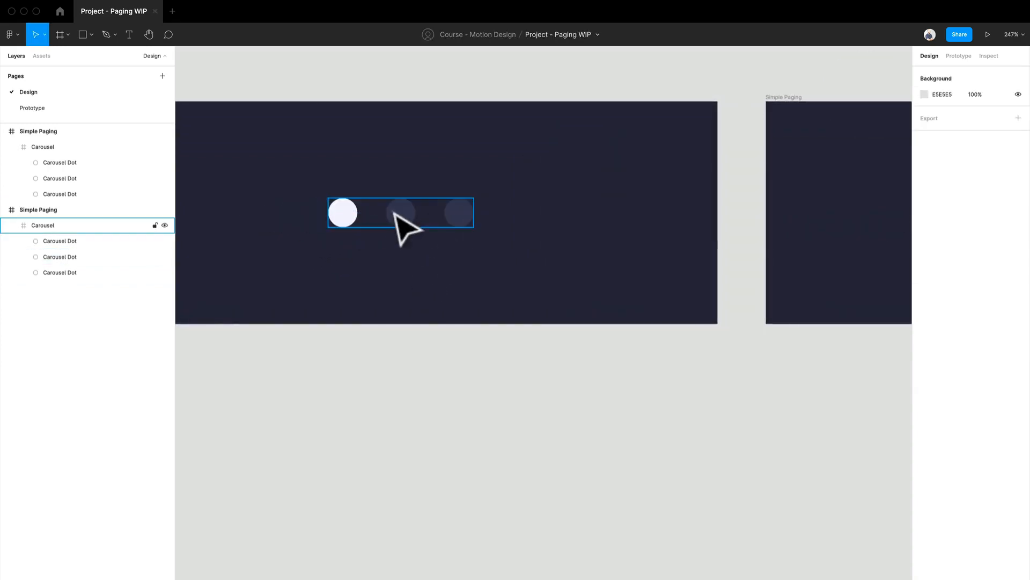
left_click(398, 215)
key("super+a")
left_click(526, 306)
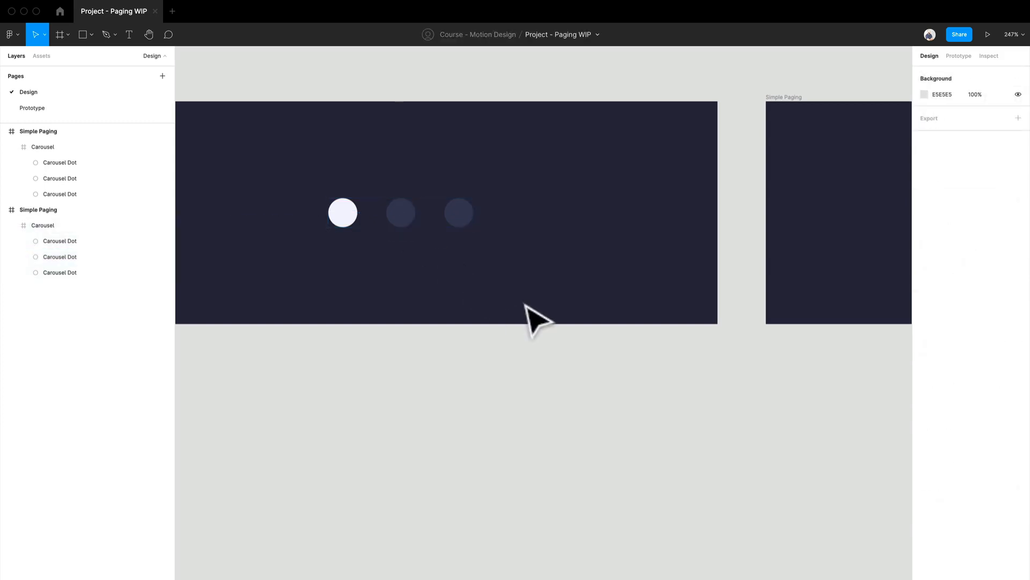
key("super+z")
key("super+z")
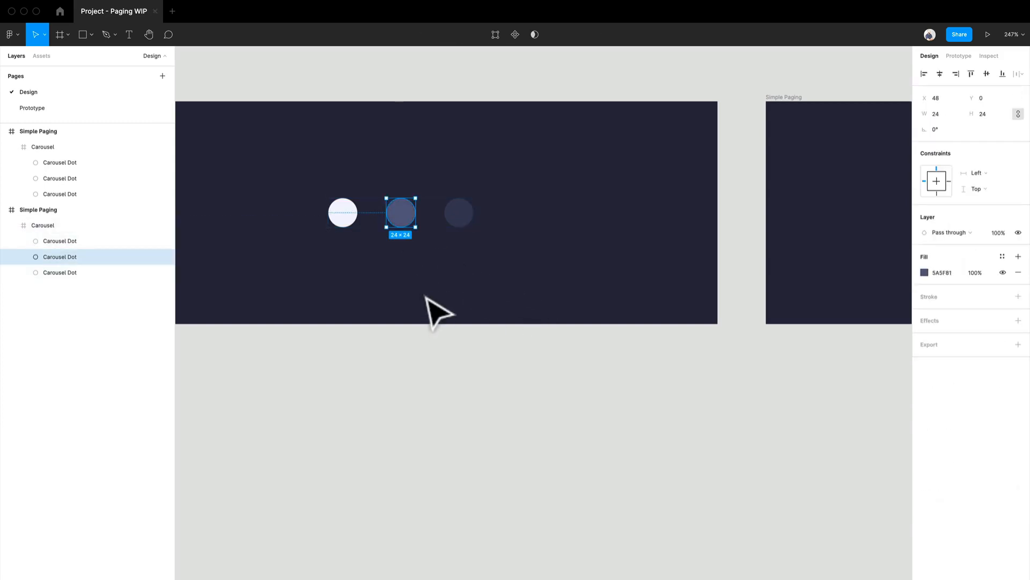
- Fill the middle dot of the original frame with the dark colour 393D56 sampled from its third dot
key("i")
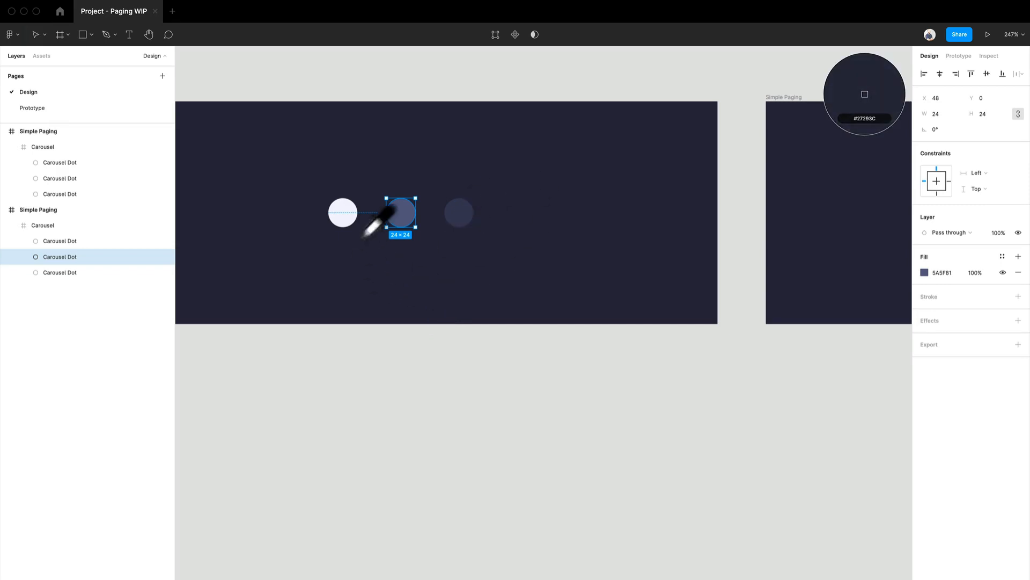
left_click(465, 231)
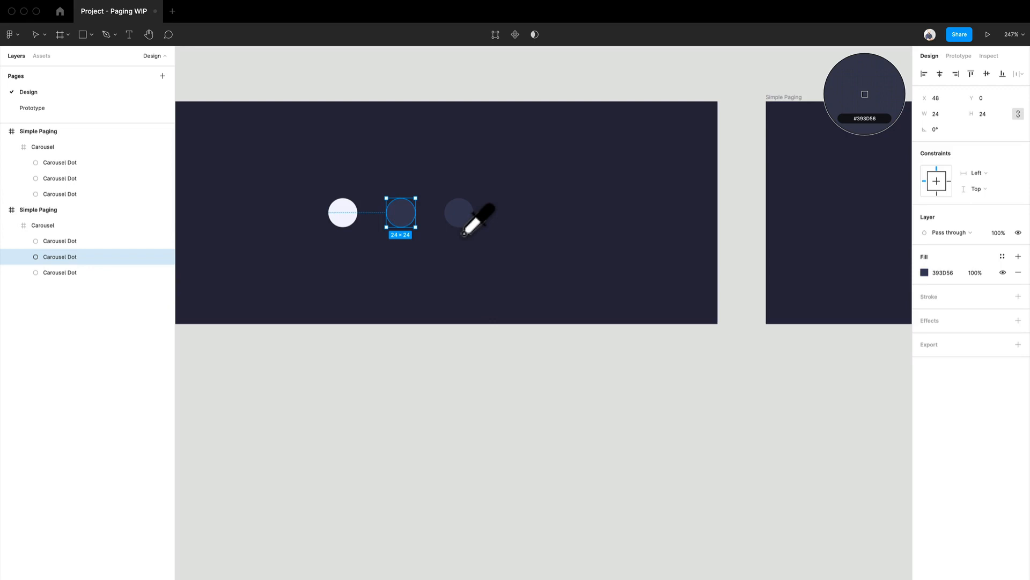
left_click(460, 418)
scroll(461, 386, "down", 2)
scroll(570, 370, "down", 5)
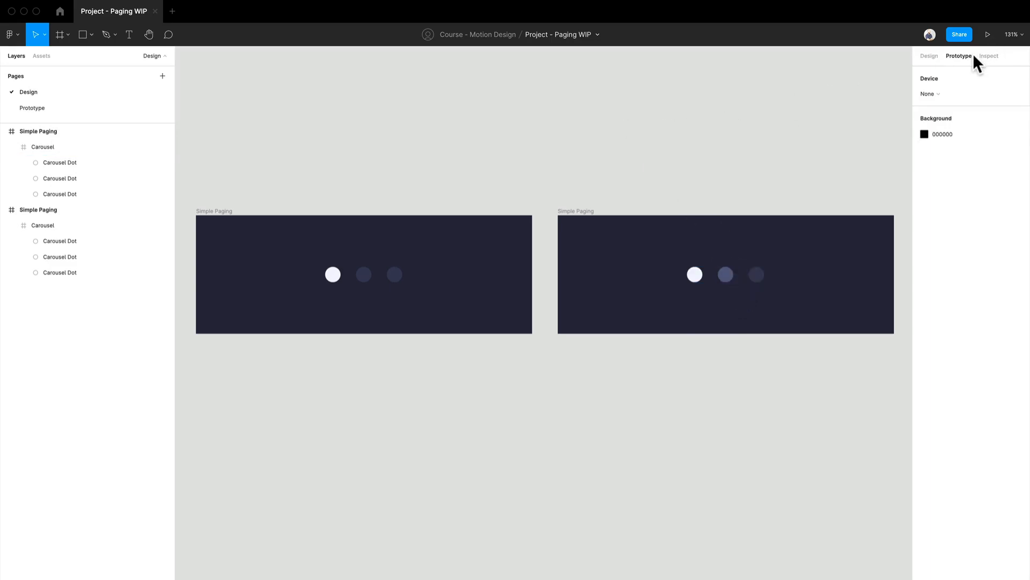
- Duplicate the second Simple Paging frame to create a third frame beside it
left_click(928, 57)
left_click(734, 281)
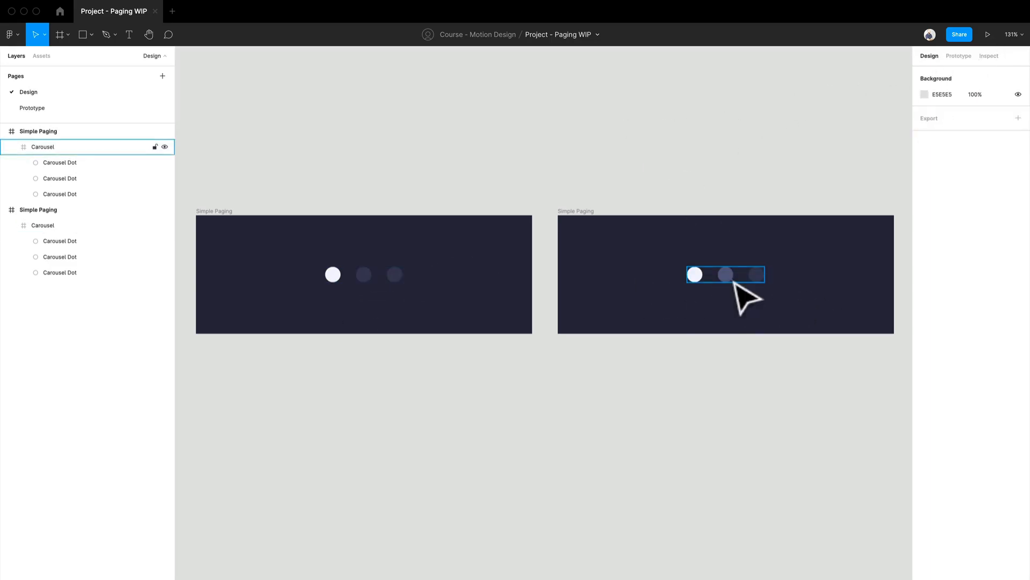
scroll(734, 281, "right", 5)
left_click(445, 221)
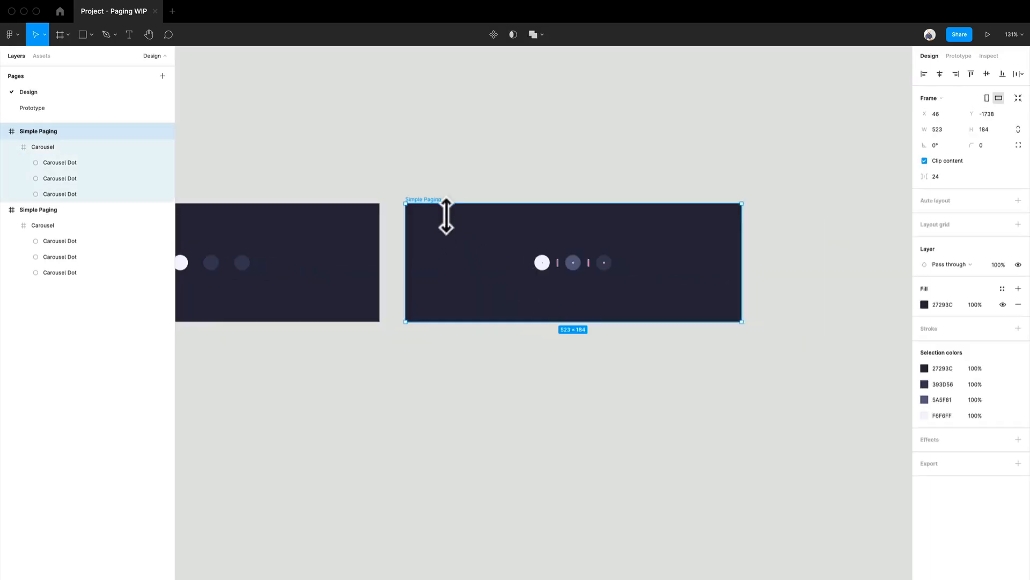
key("super+d")
scroll(644, 340, "right", 8)
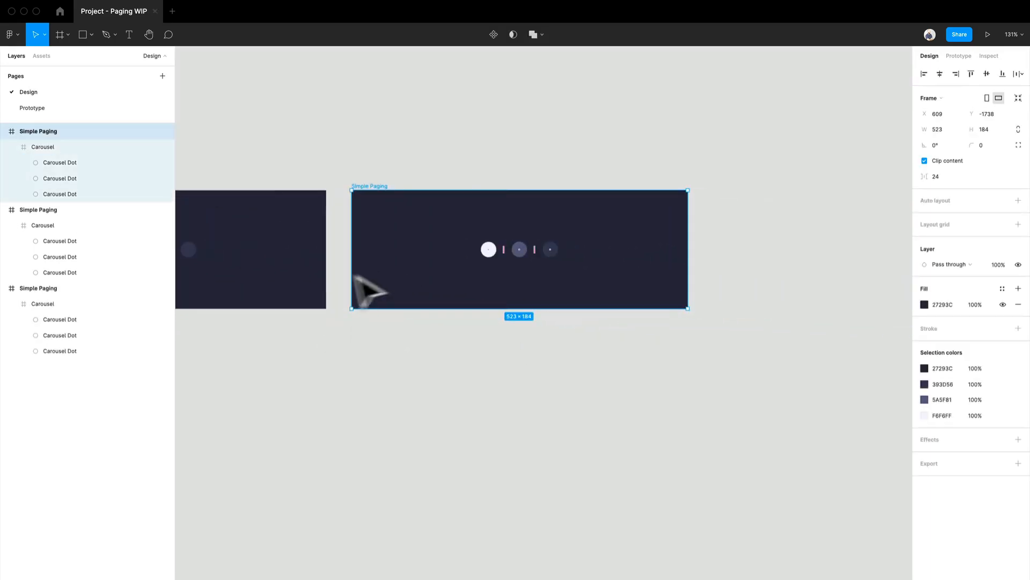
left_click_drag(352, 275, 538, 229)
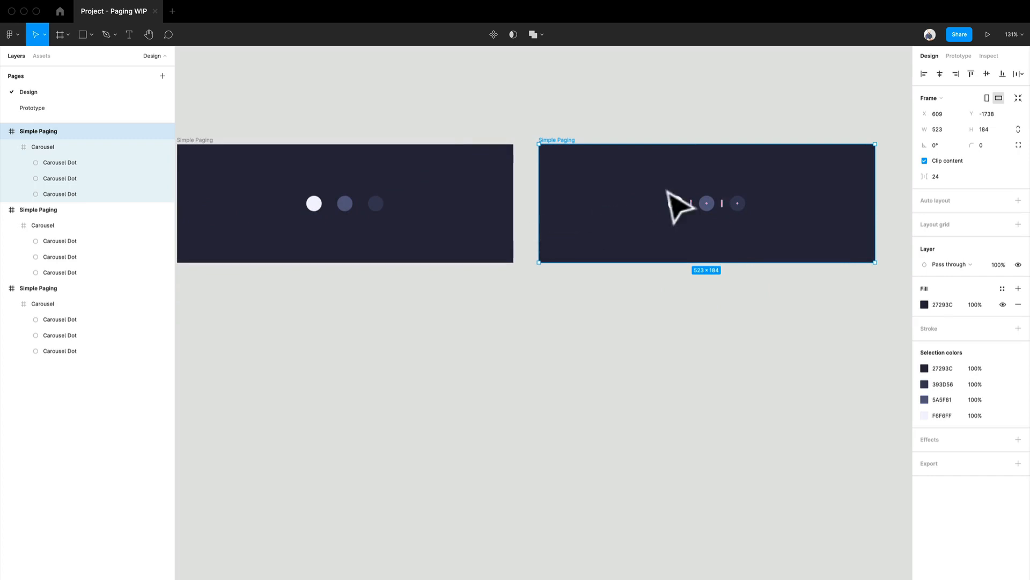
- Fill the middle dot of the third frame with the white F6F6FF sampled from its first dot
scroll(691, 201, "up", 8)
scroll(693, 202, "down", 1)
left_click_drag(743, 247, 585, 259)
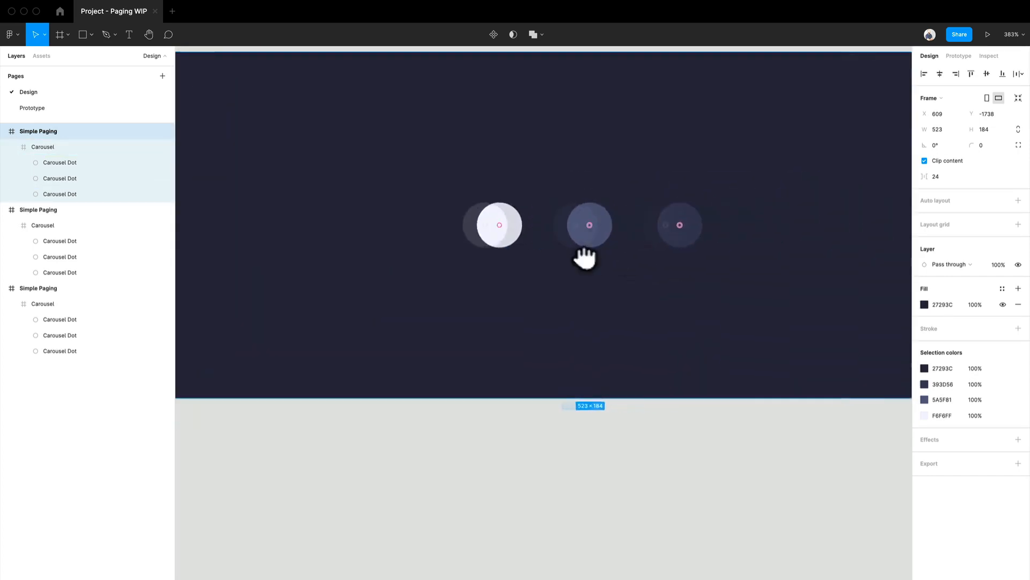
left_click(586, 249)
double_click(586, 248)
key("i")
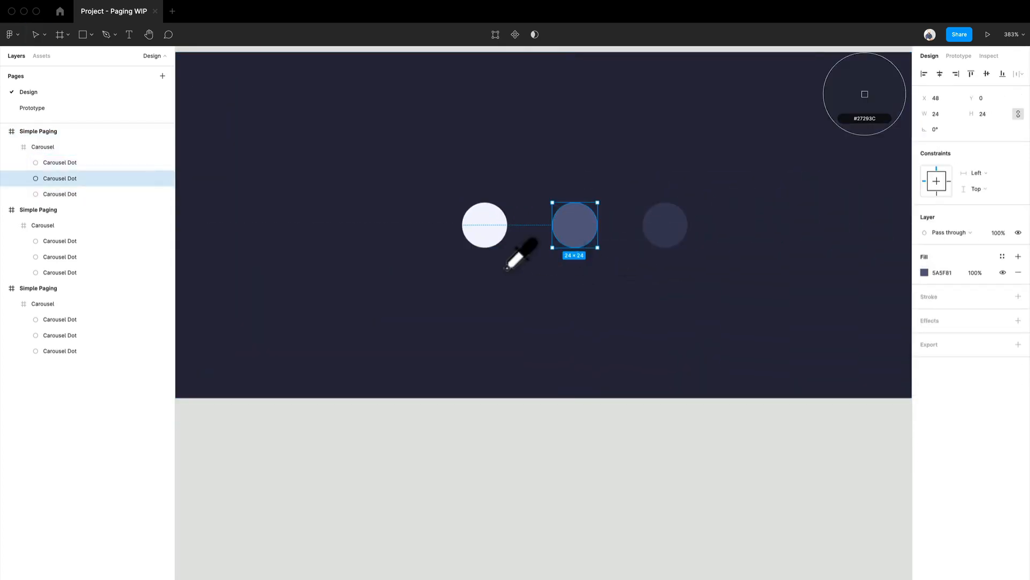
left_click(492, 246)
- Fill the first dot of the third frame with the dark colour 393D56 sampled from its third dot
left_click(500, 242)
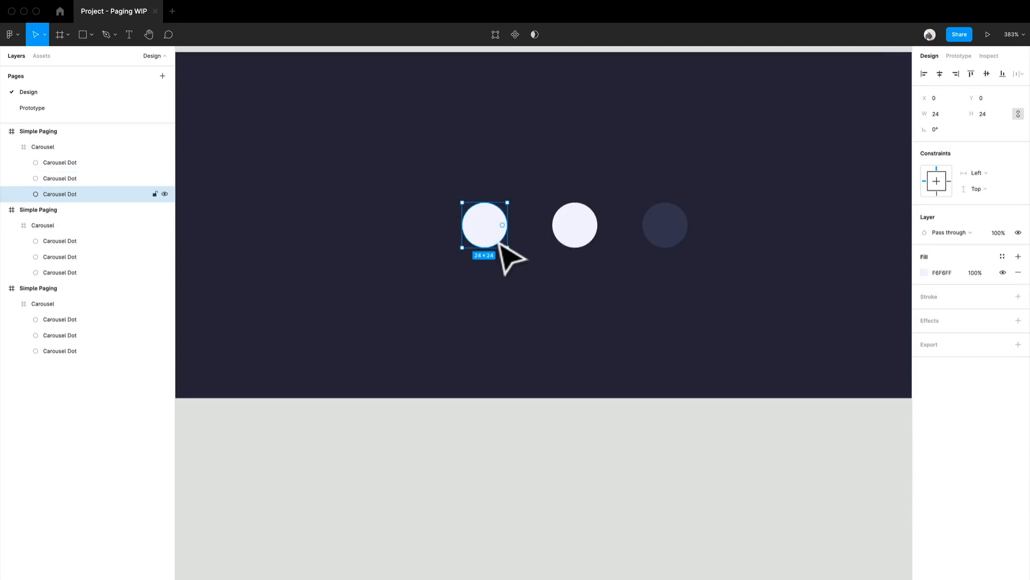
key("i")
left_click(663, 228)
scroll(590, 301, "down", 5)
left_click(544, 339)
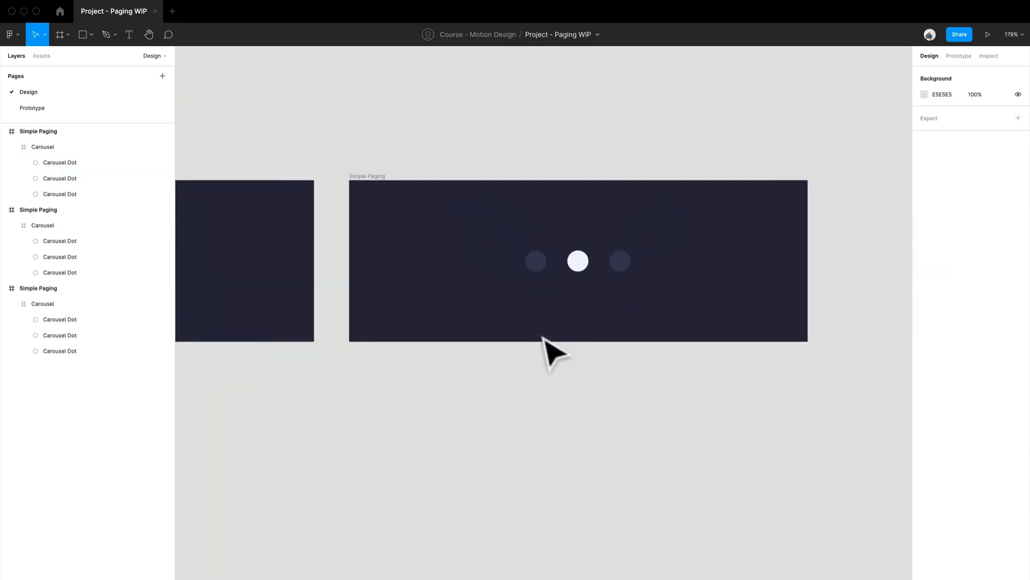
scroll(727, 268, "down", 5)
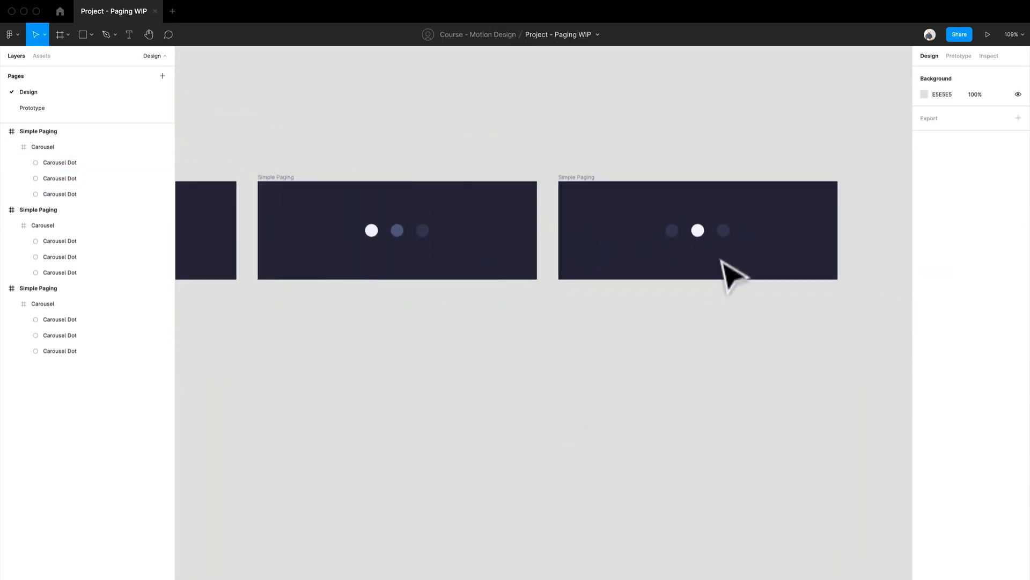
left_click_drag(697, 310, 478, 324)
scroll(460, 278, "up", 5)
scroll(460, 278, "down", 4)
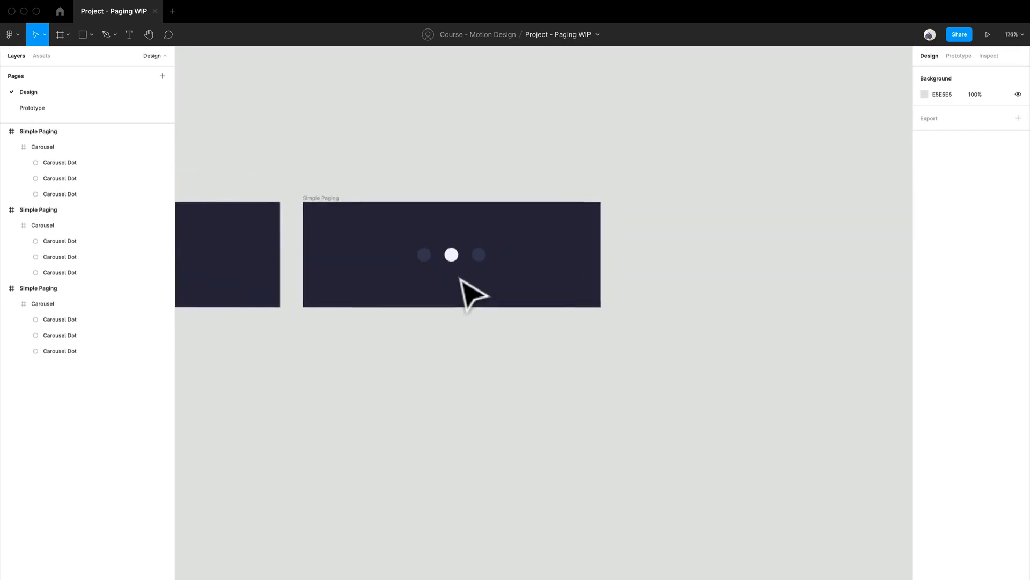
scroll(460, 278, "down", 2)
left_click(342, 221)
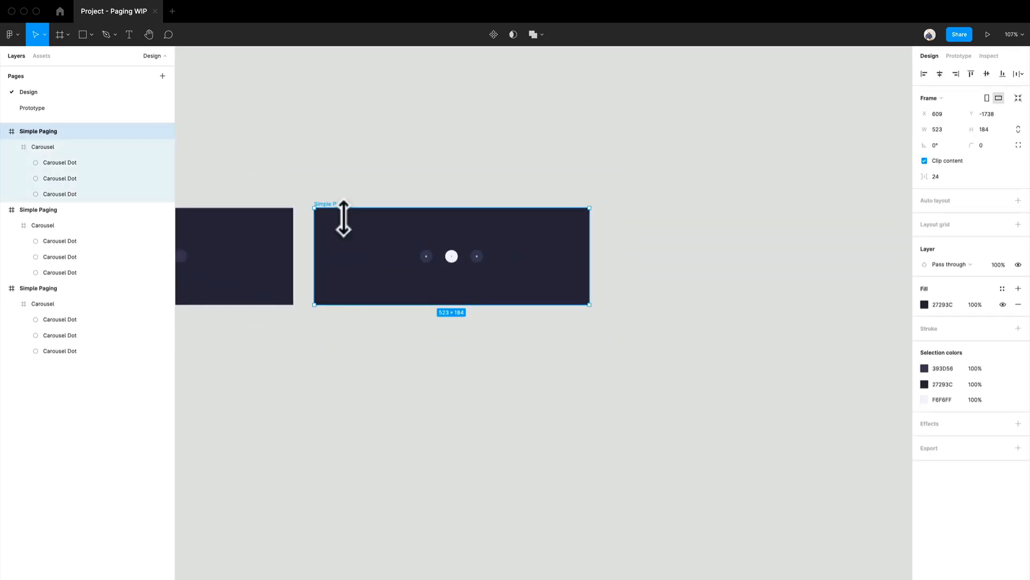
left_click_drag(343, 220, 714, 292)
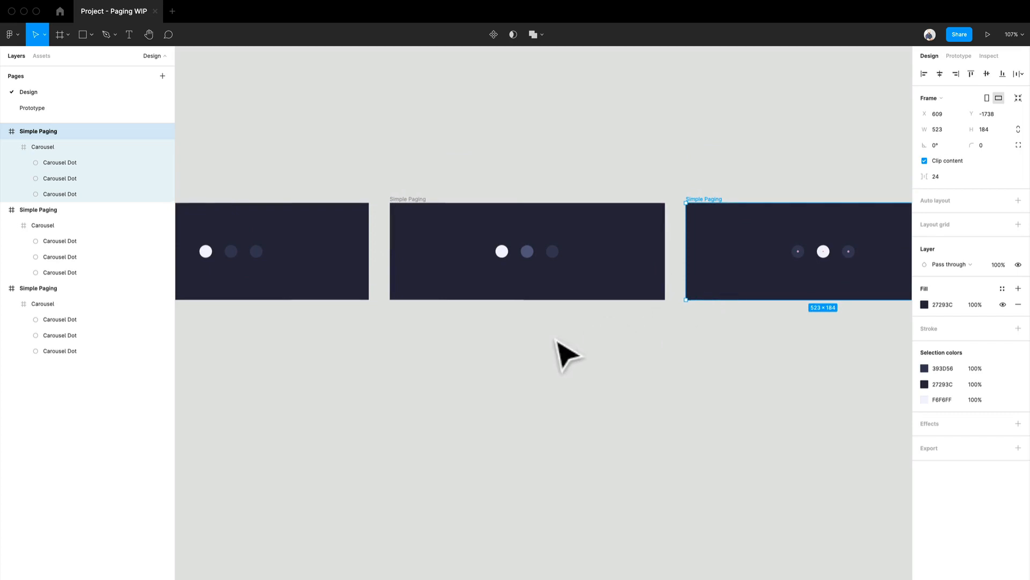
- Switch to prototyping and connect the middle dot of the first Simple Paging frame to the second frame with an On click interaction
left_click(961, 57)
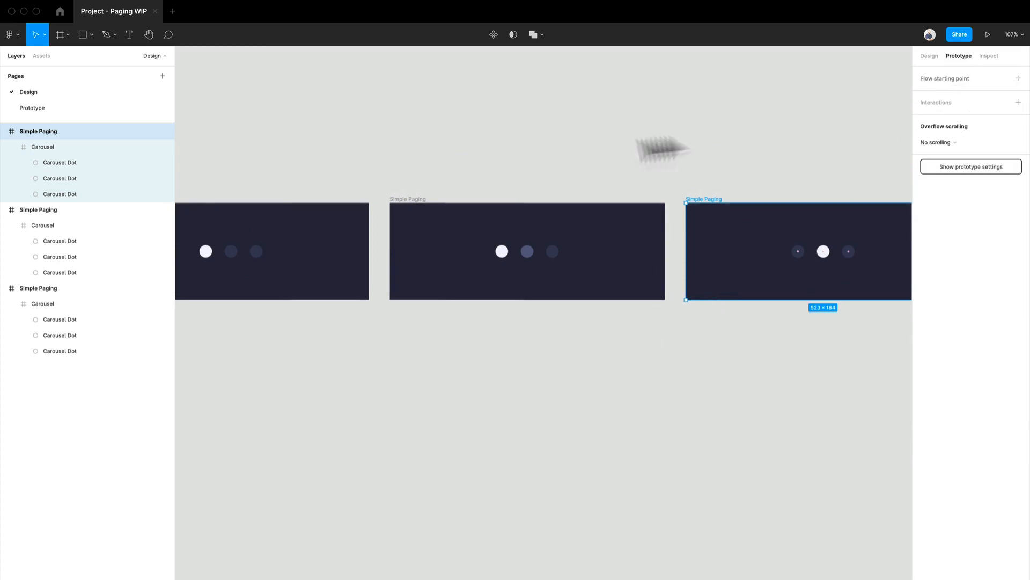
left_click(304, 199)
scroll(322, 209, "up", 5)
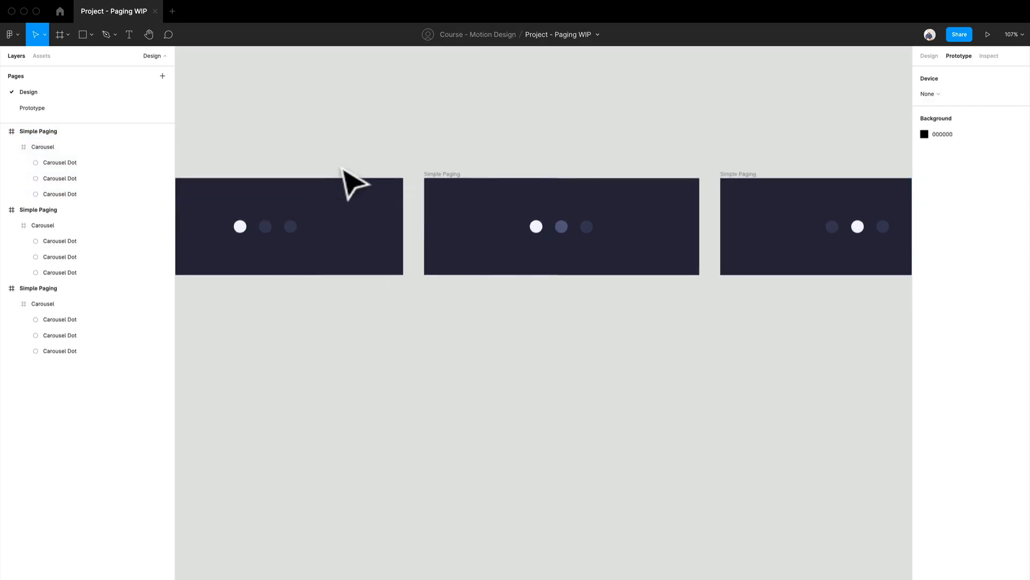
scroll(317, 204, "left", 3)
scroll(316, 204, "down", 1)
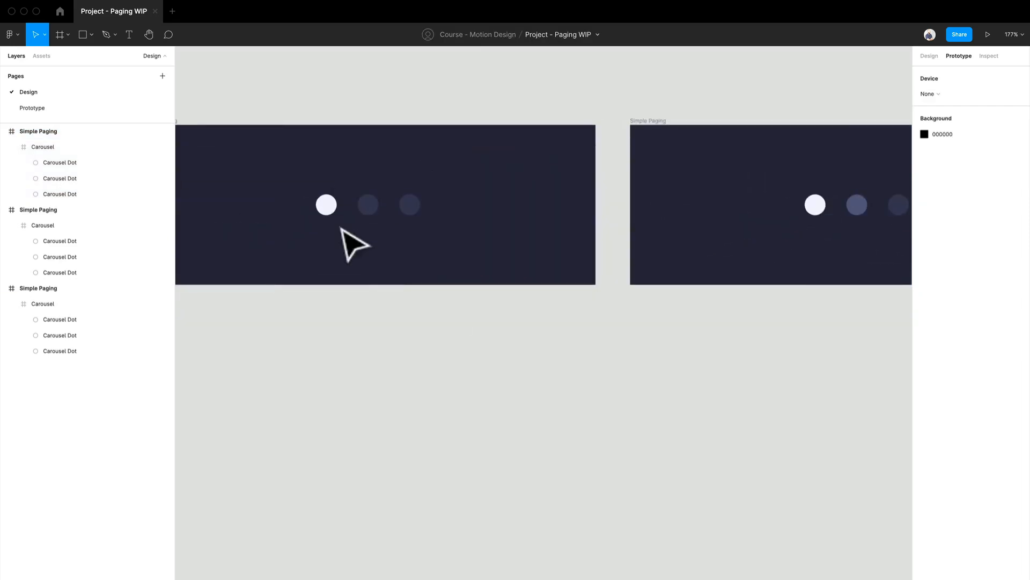
double_click(370, 214)
left_click_drag(379, 205, 696, 224)
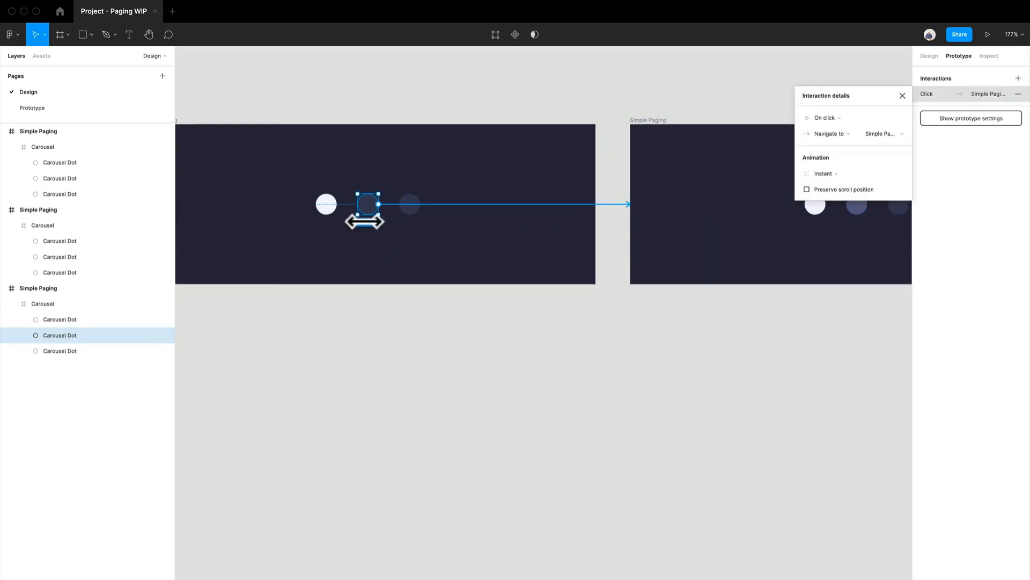
- Keep Navigate to as the action of the middle dot's interaction and set its animation to Smart animate
scroll(637, 246, "right", 5)
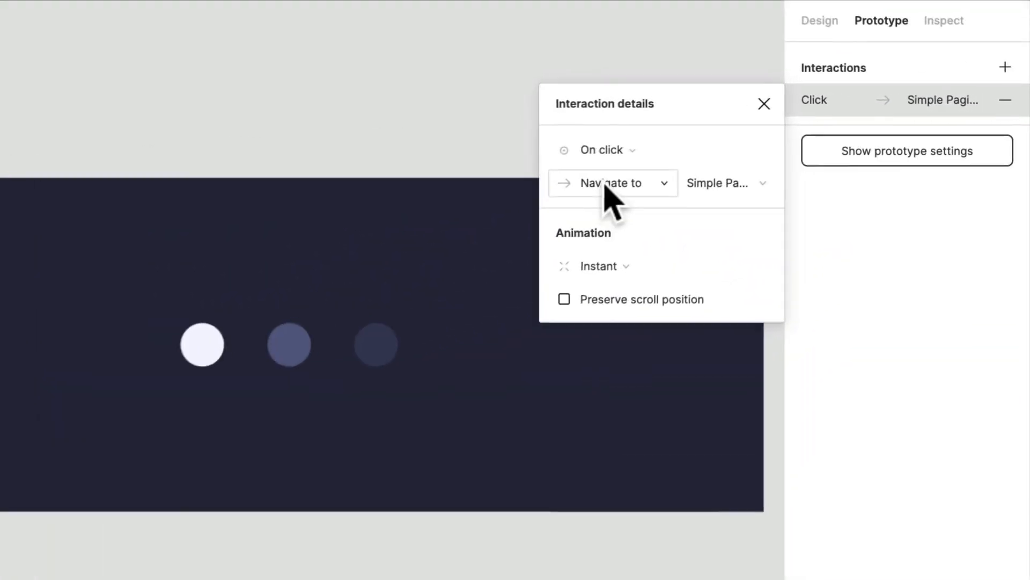
left_click(829, 135)
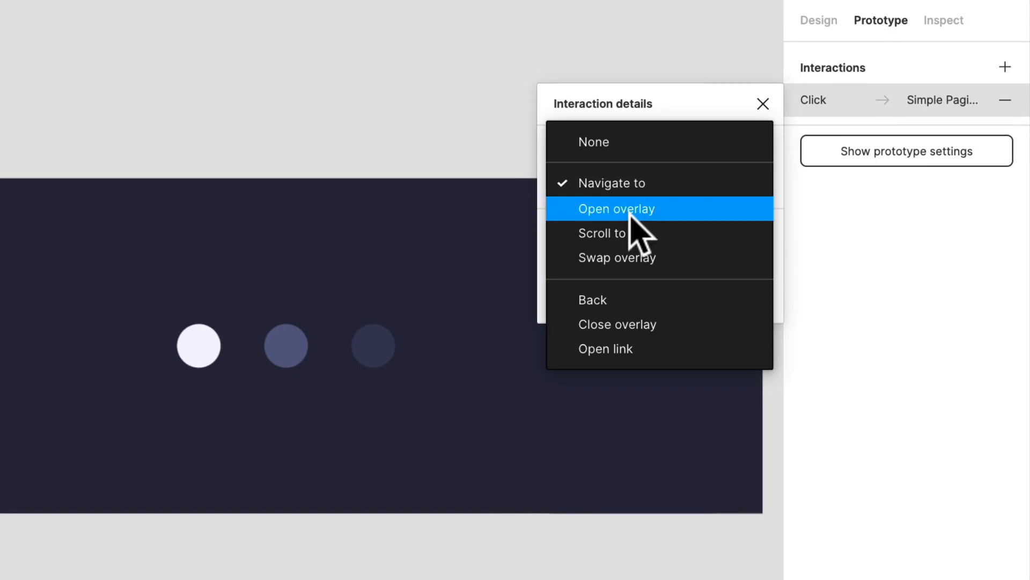
left_click(639, 184)
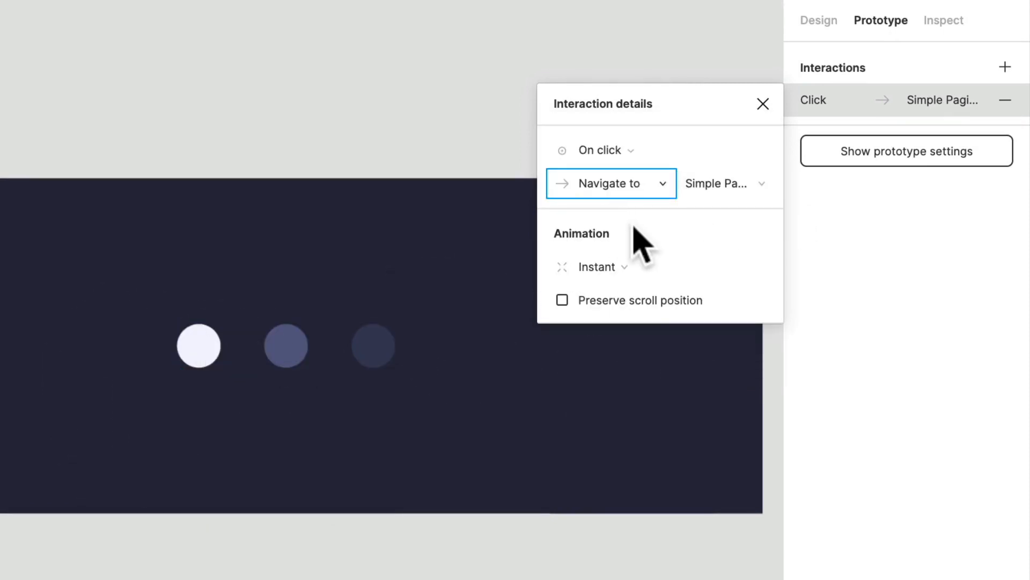
left_click(638, 263)
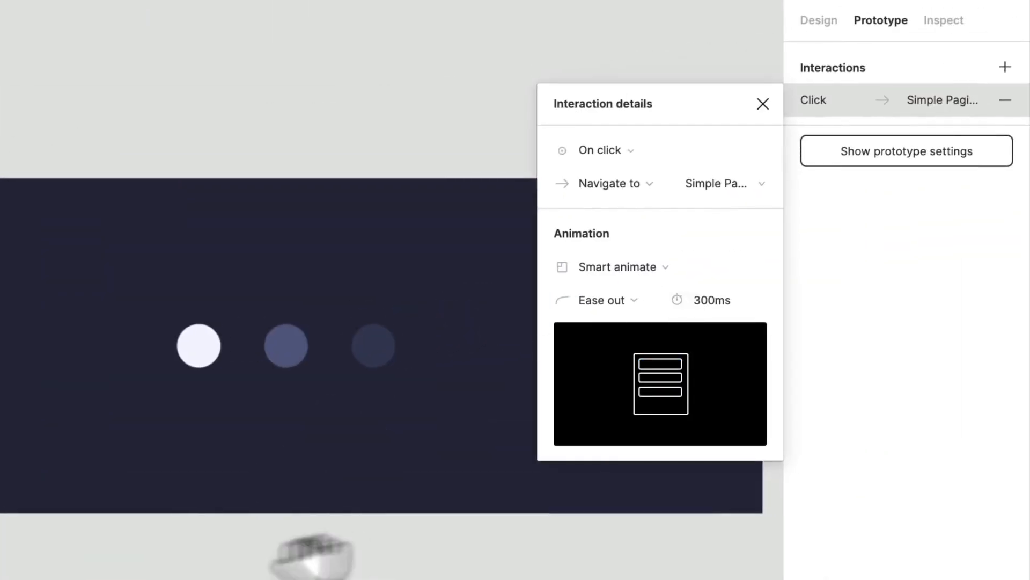
- Connect the whole second Simple Paging frame to the third frame with a prototype interaction
left_click_drag(312, 558, 0, 579)
scroll(0, 577, "down", 3)
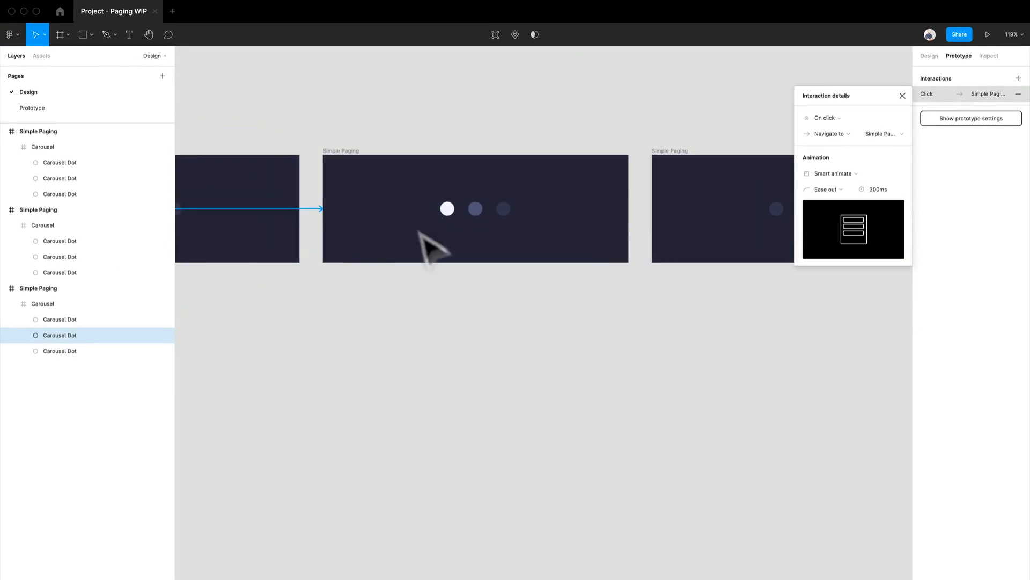
left_click(357, 166)
scroll(625, 283, "right", 3)
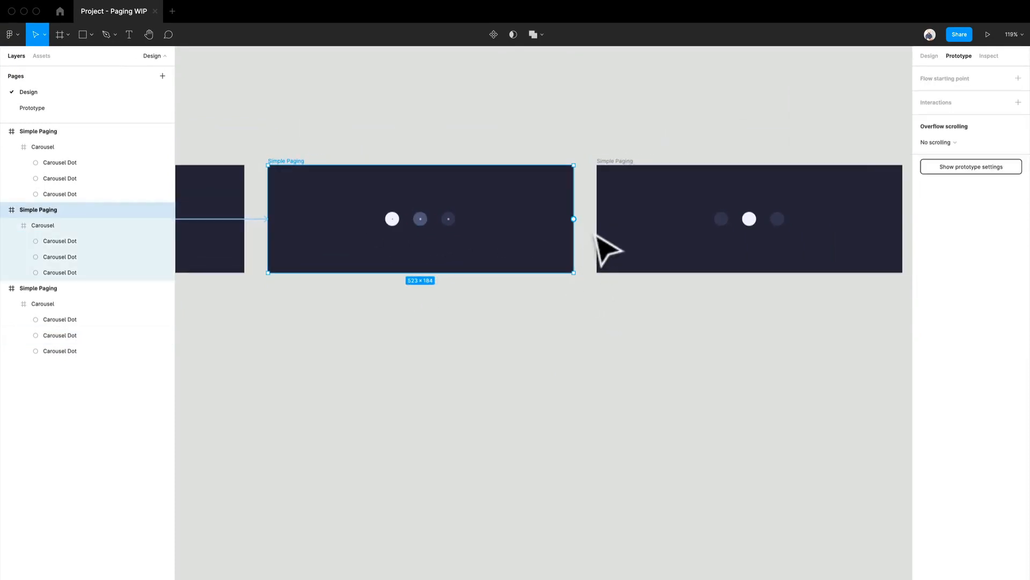
left_click_drag(574, 218, 661, 263)
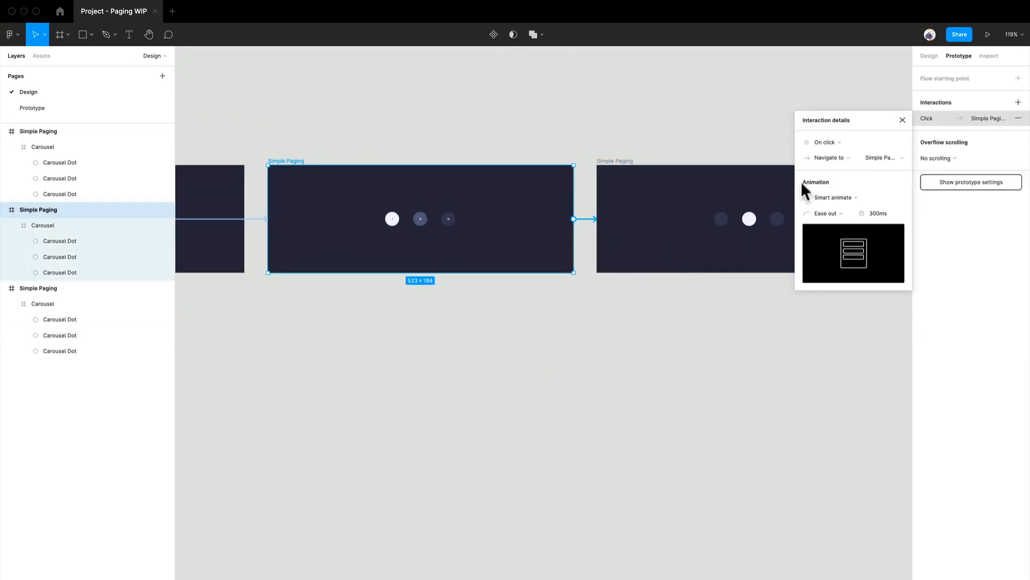
- Change the trigger of the second frame's interaction to After delay with a delay of 1 ms
left_click(835, 143)
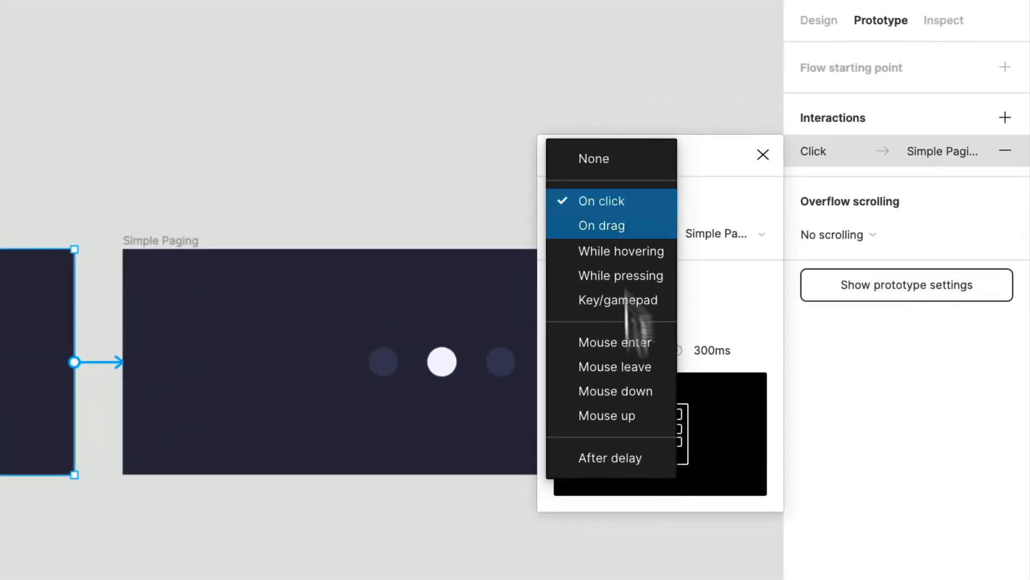
left_click(653, 457)
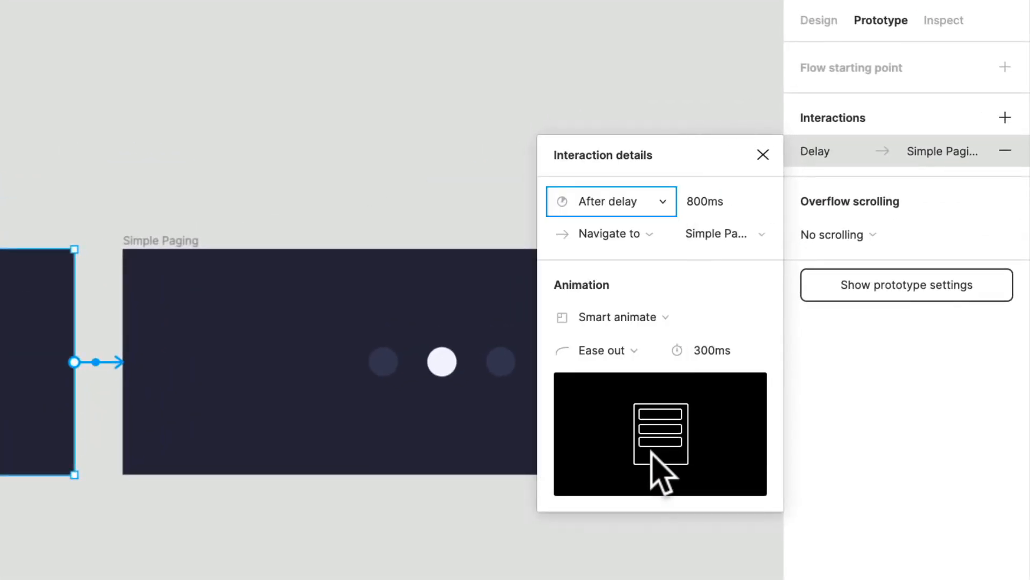
left_click(735, 199)
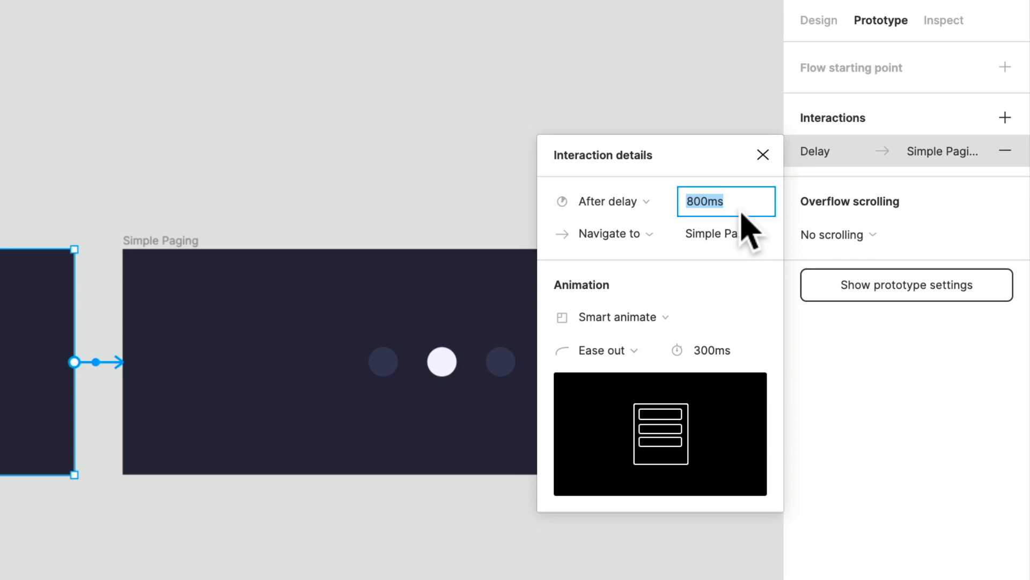
type("1")
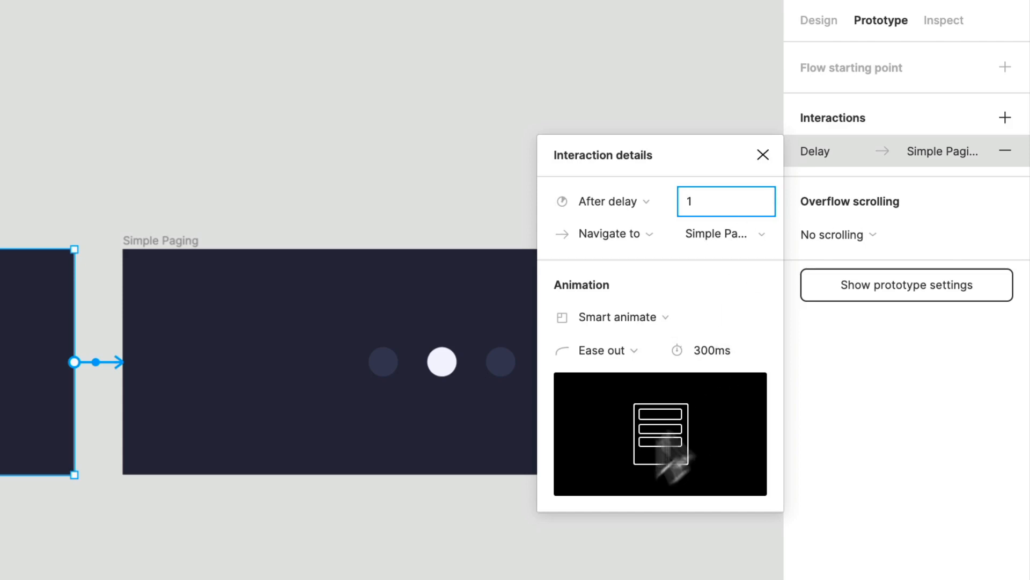
left_click(446, 499)
- Examine the prototype connections across the three Simple Paging frames, from the start of Flow 1 to the third frame
scroll(121, 168, "down", 5)
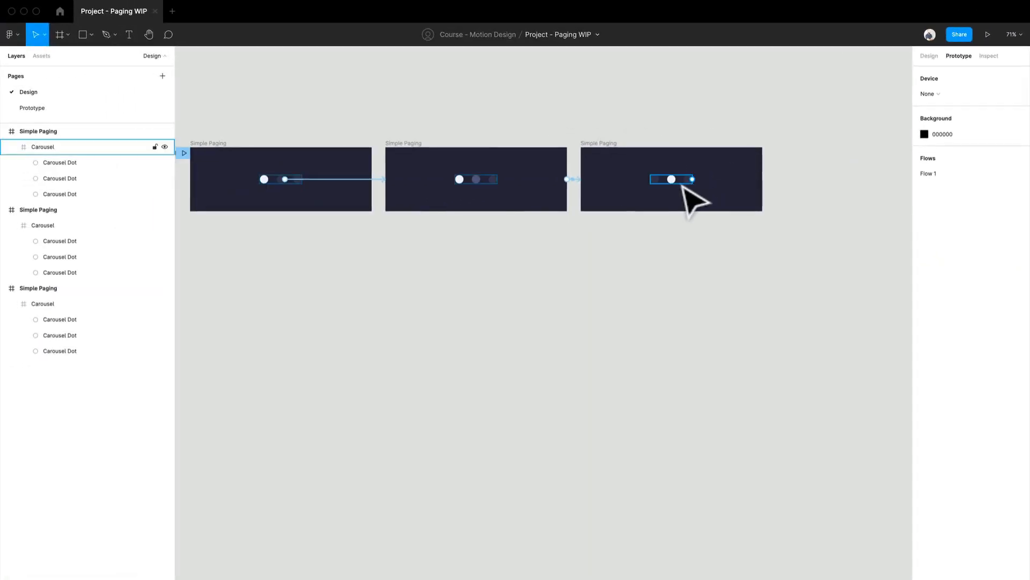
scroll(676, 184, "up", 1)
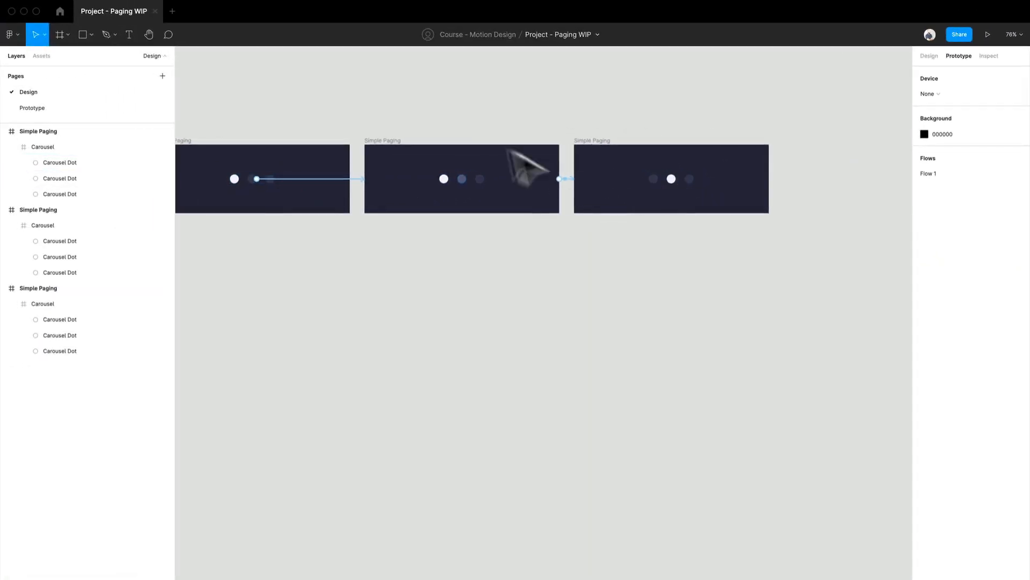
left_click_drag(347, 128, 443, 115)
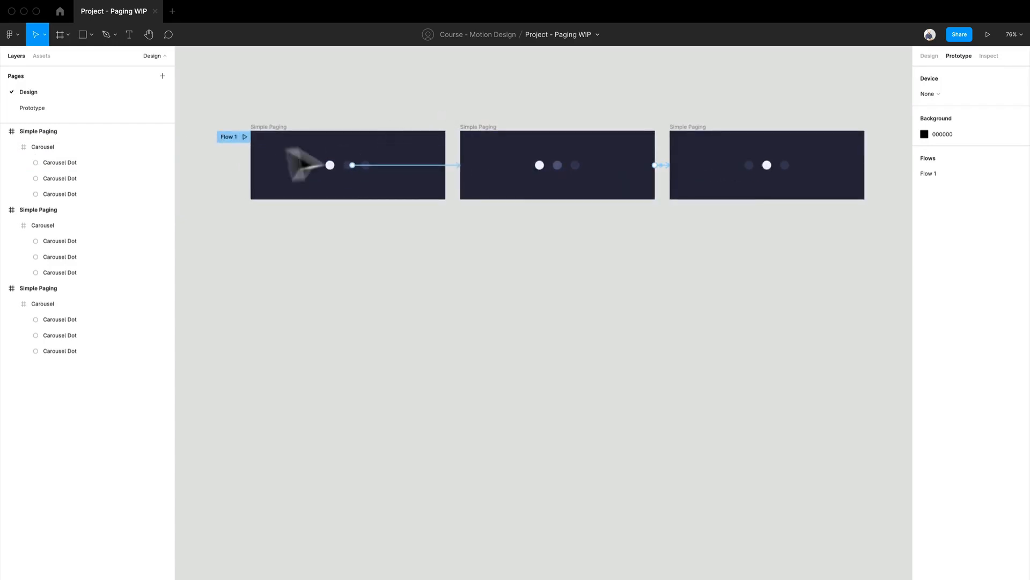
scroll(292, 163, "up", 5)
scroll(596, 244, "right", 5)
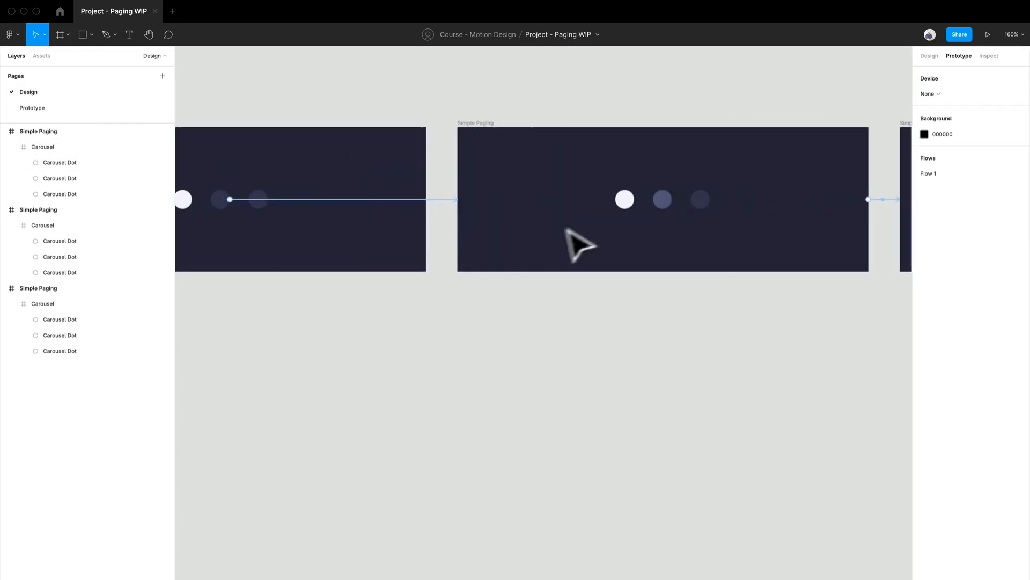
scroll(829, 273, "right", 10)
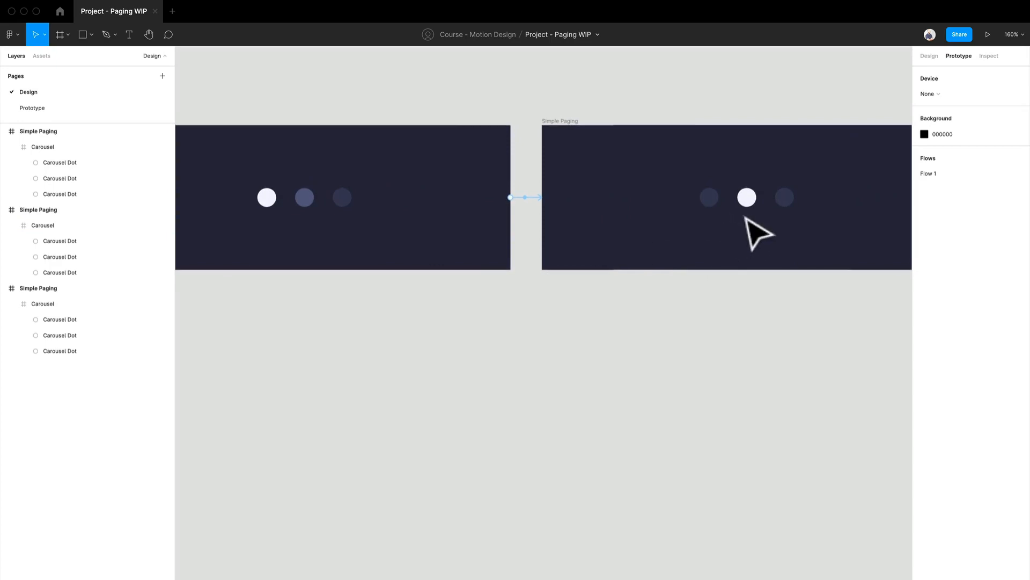
scroll(749, 221, "down", 4)
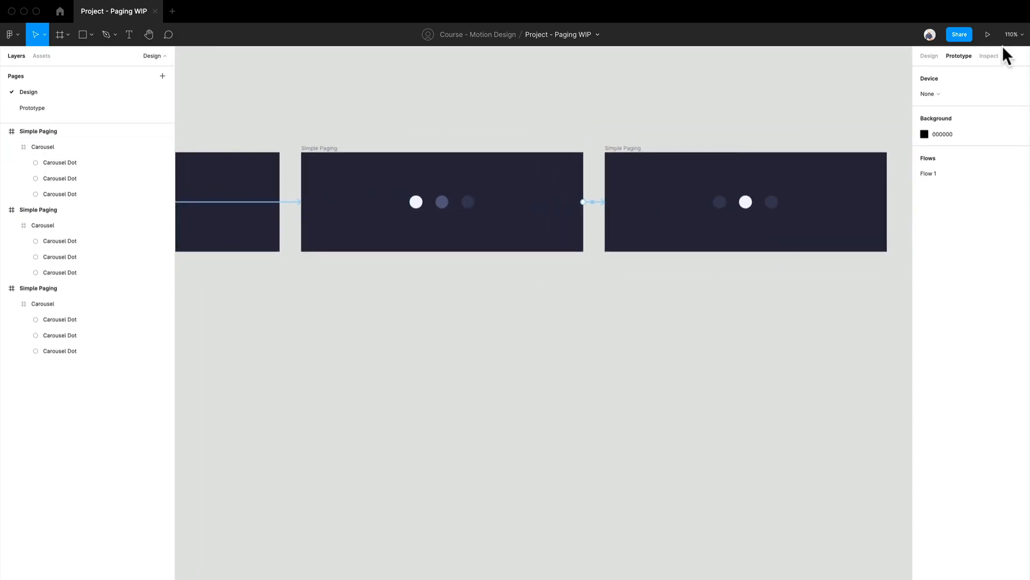
- Present the prototype with its flows list shown, enlarge the frame to the available width, and test the middle dot's transition
left_click(989, 33)
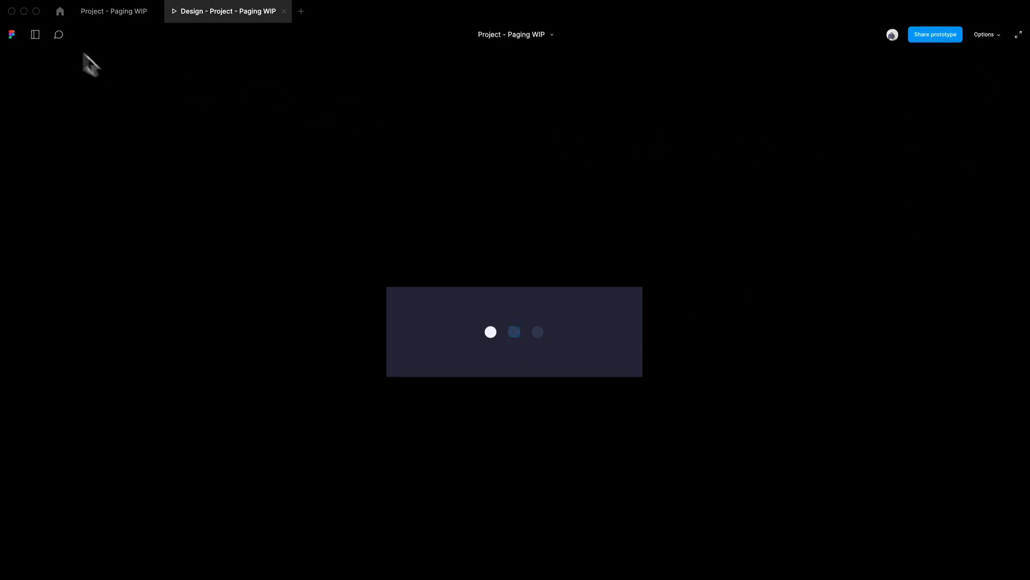
left_click(35, 35)
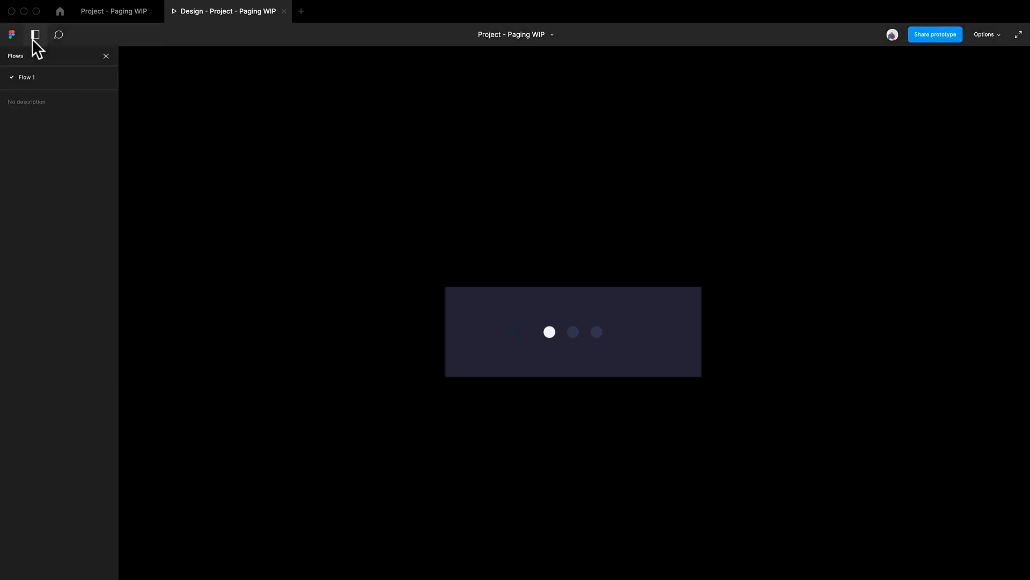
left_click(996, 35)
left_click(984, 80)
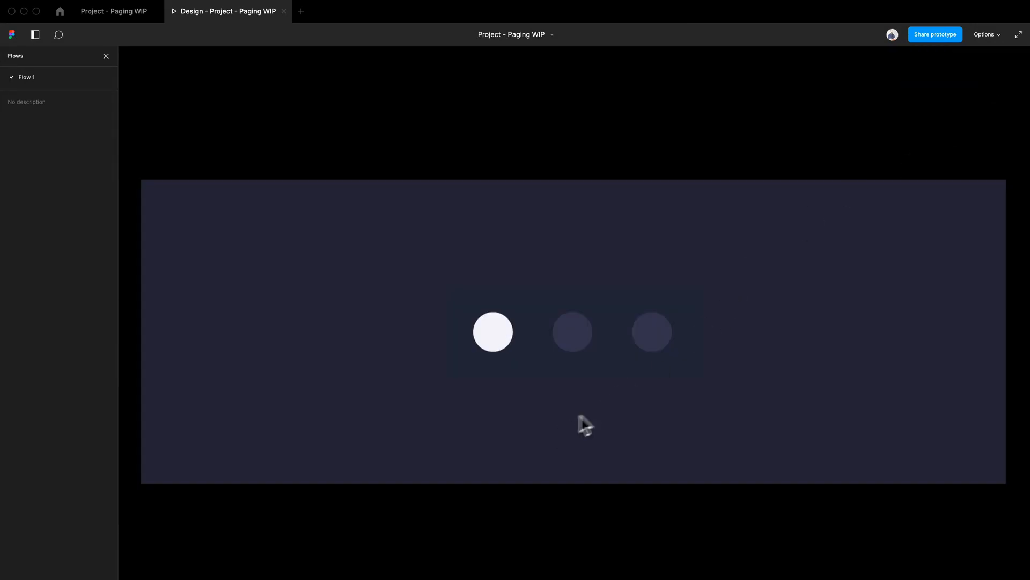
left_click(572, 344)
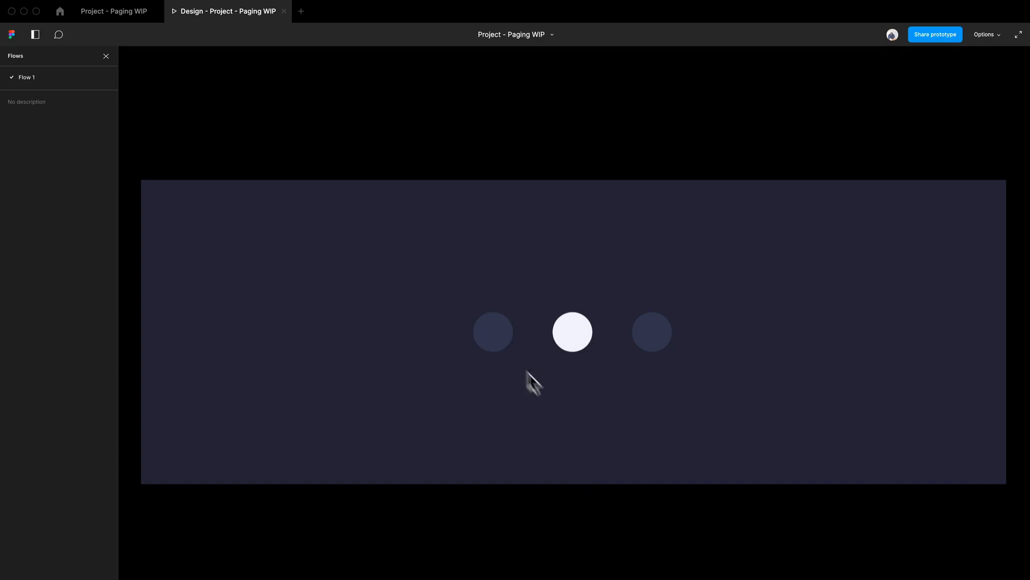
left_click(479, 329)
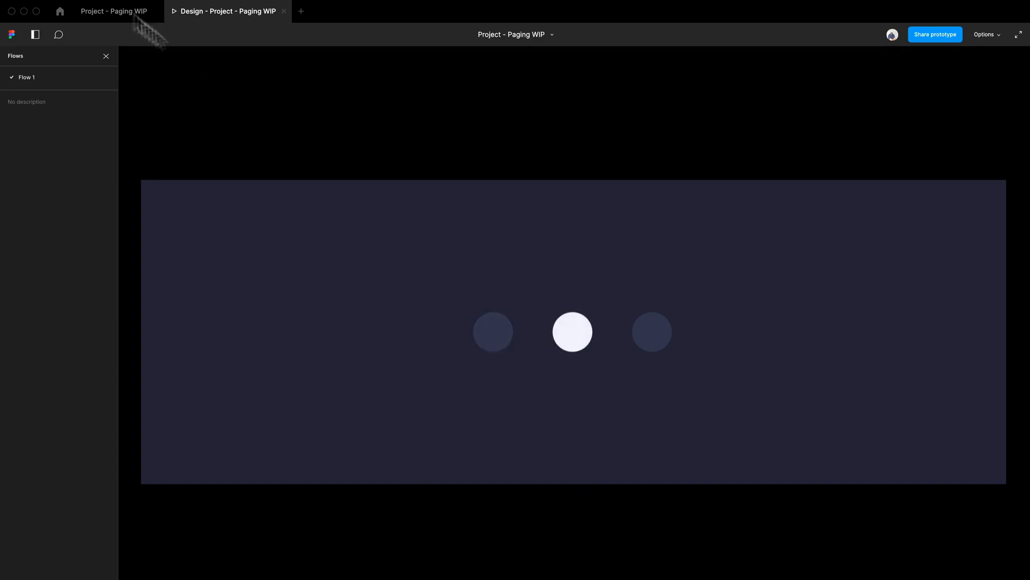
- Return to the design file and set the Smart animate duration between the first and second frames to 200 ms
left_click(87, 16)
scroll(455, 195, "up", 3)
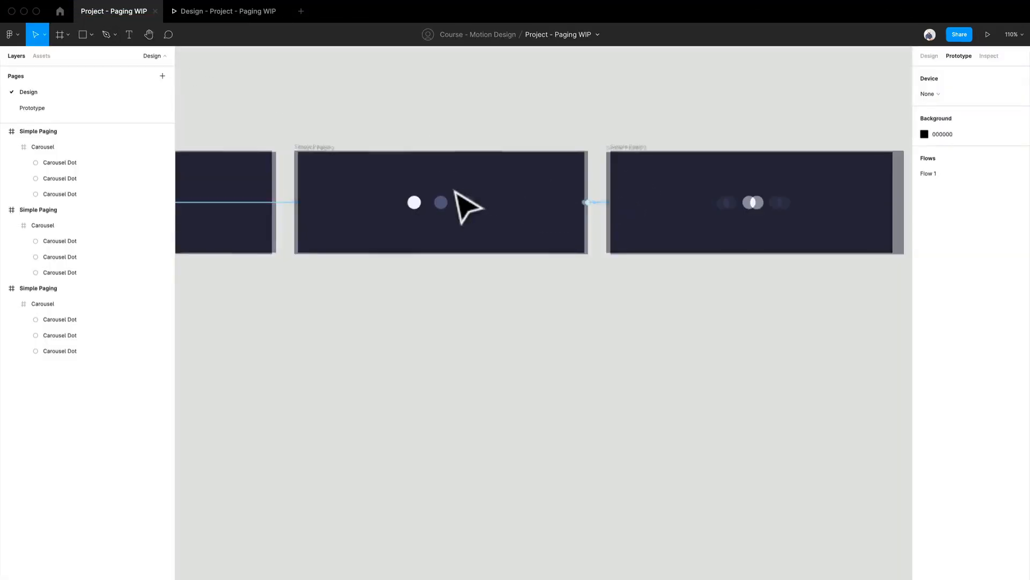
left_click_drag(454, 201, 617, 226)
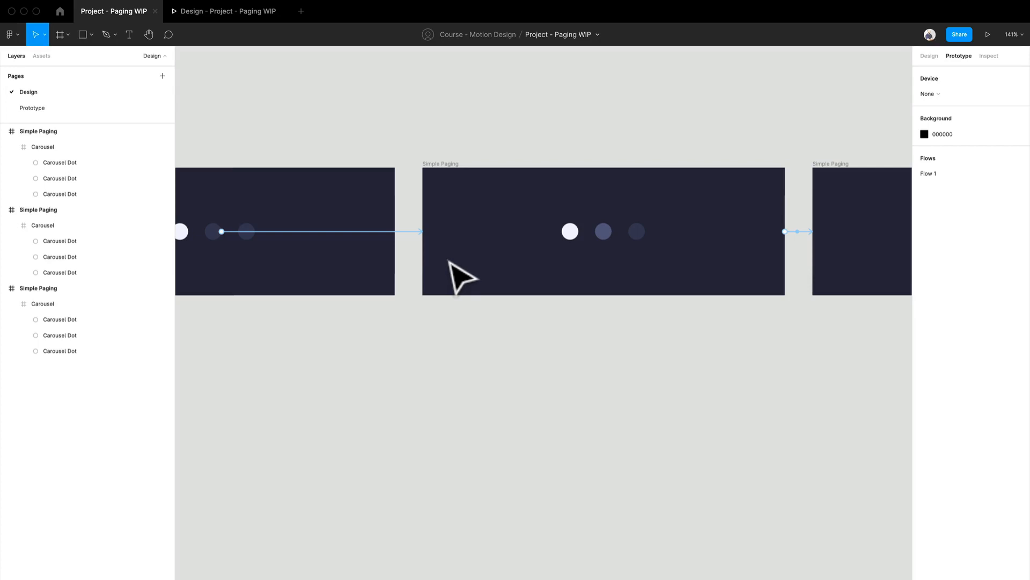
left_click(415, 235)
left_click(876, 192)
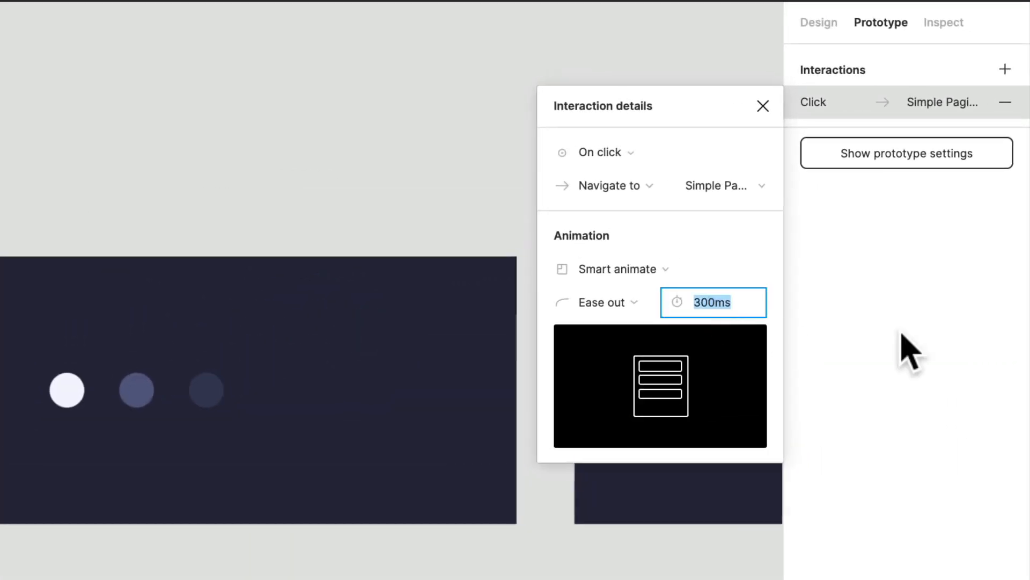
type("200")
key("Return")
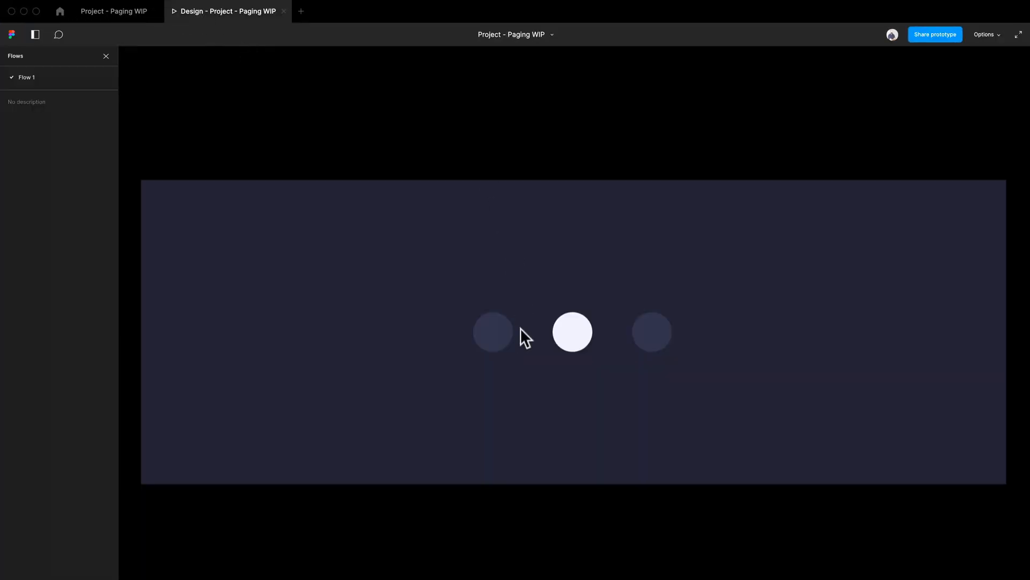
- Test the dots in the presented prototype, and set the Smart animate duration between the second and third frames to 200 ms
left_click(501, 329)
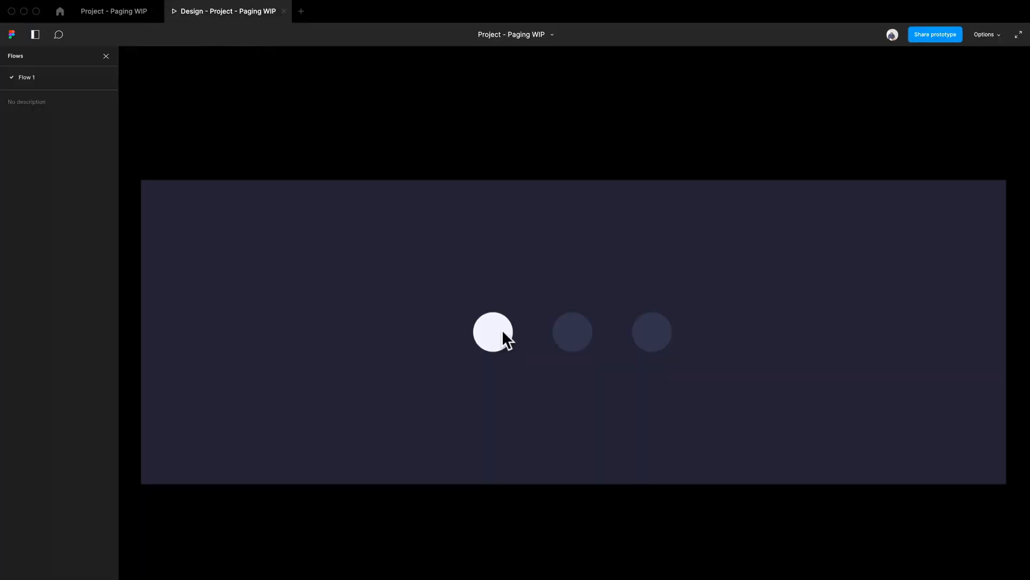
left_click(570, 339)
left_click(114, 11)
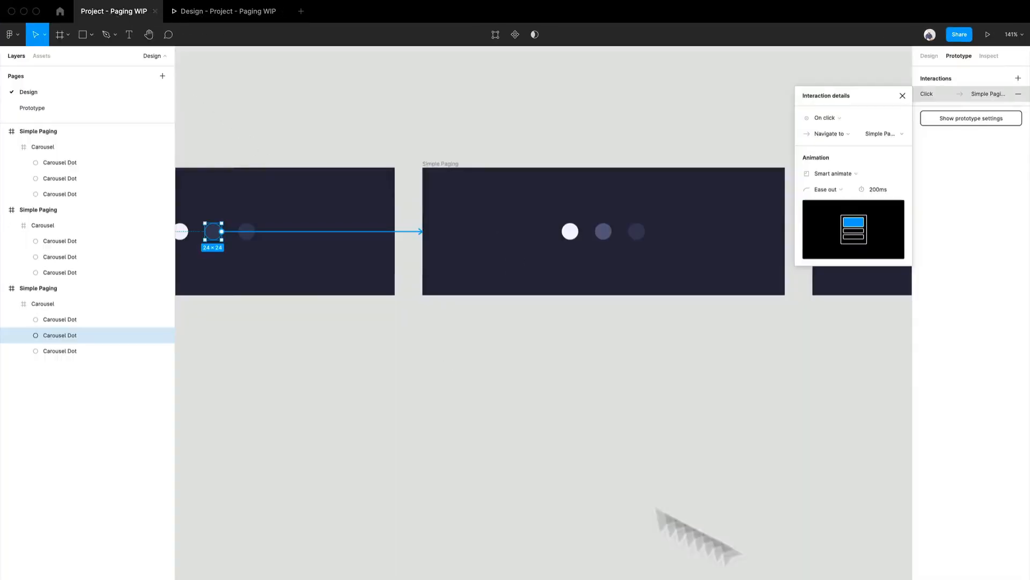
scroll(670, 483, "right", 3)
left_click(382, 255)
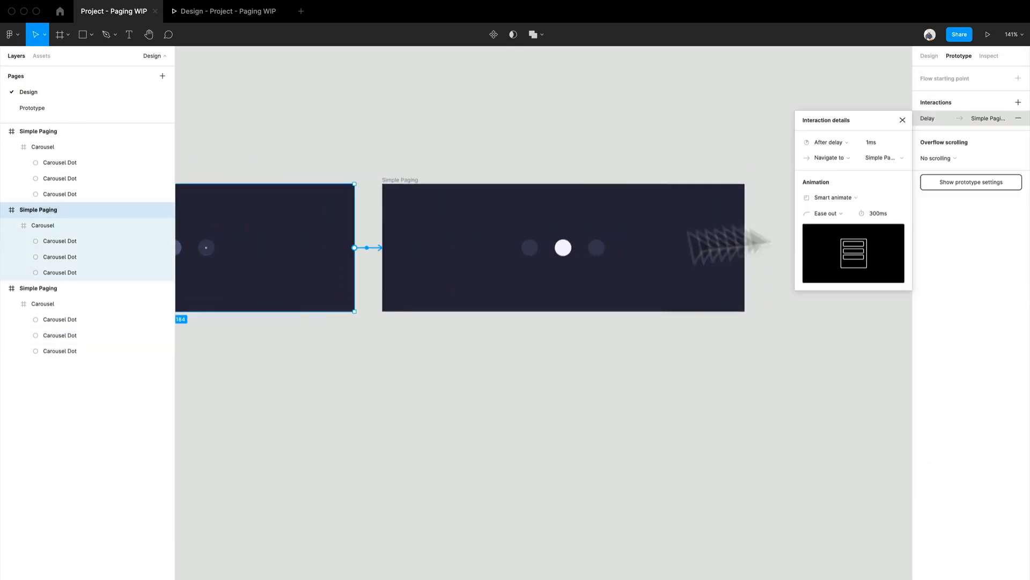
left_click(886, 212)
type("20")
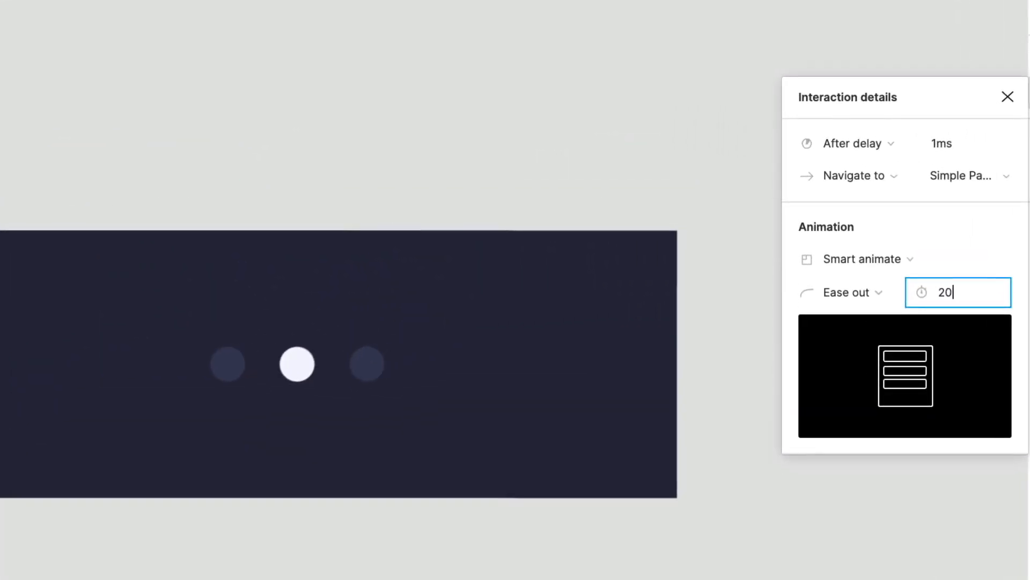
type("0")
key("Return")
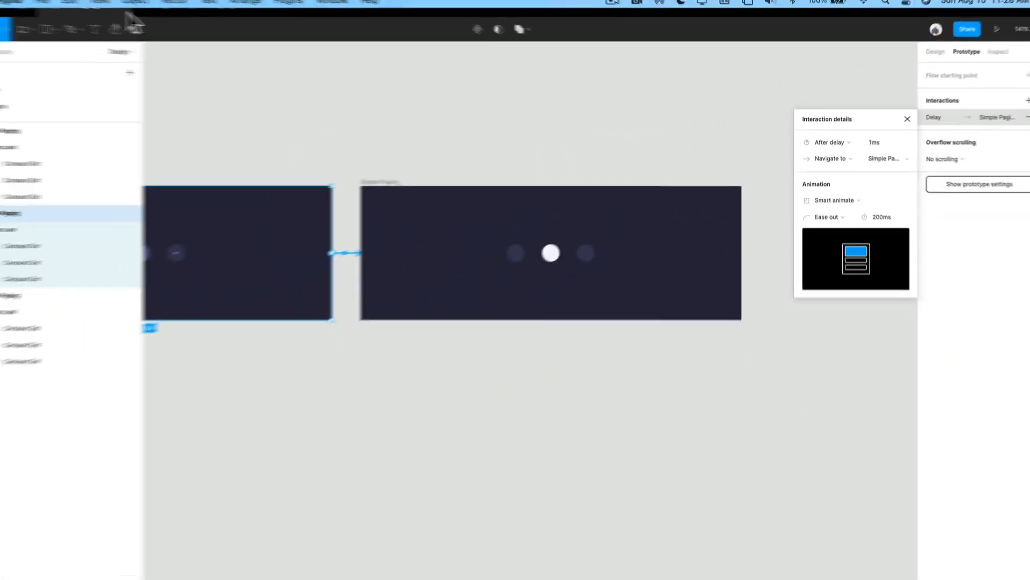
- Return to the presented prototype and test the middle dot's transition with the shortened second animation
left_click(203, 18)
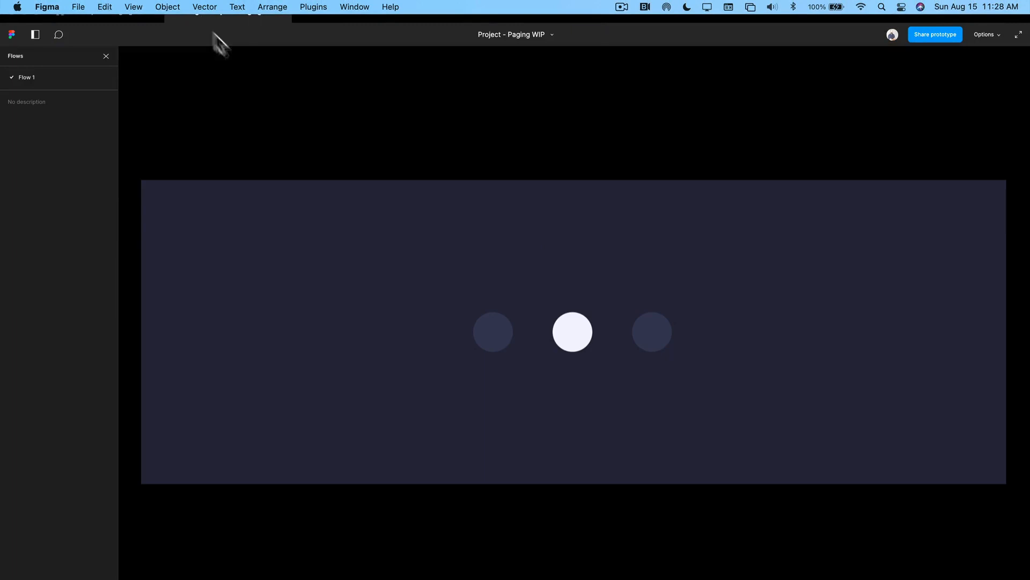
left_click(496, 332)
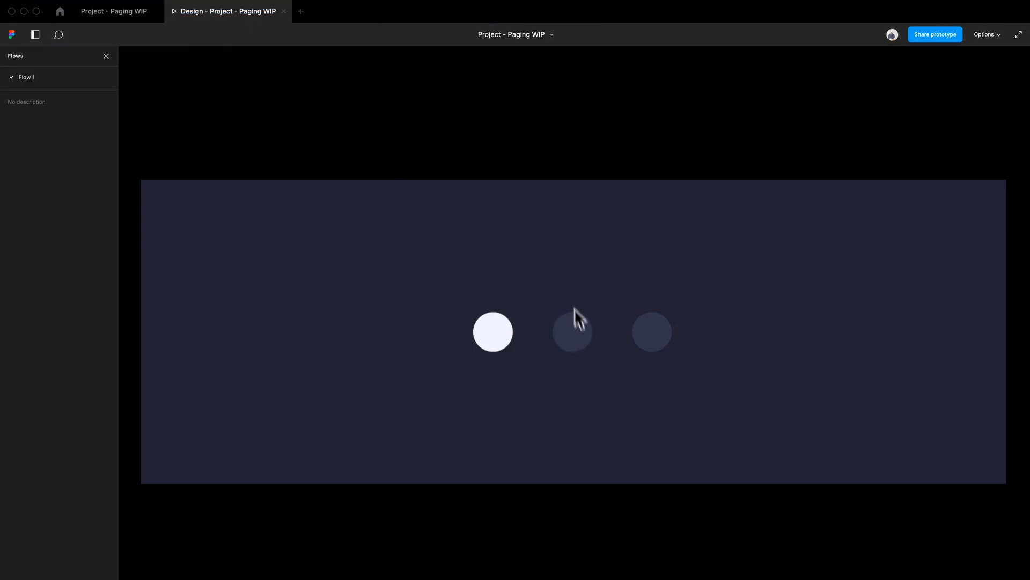
left_click(574, 332)
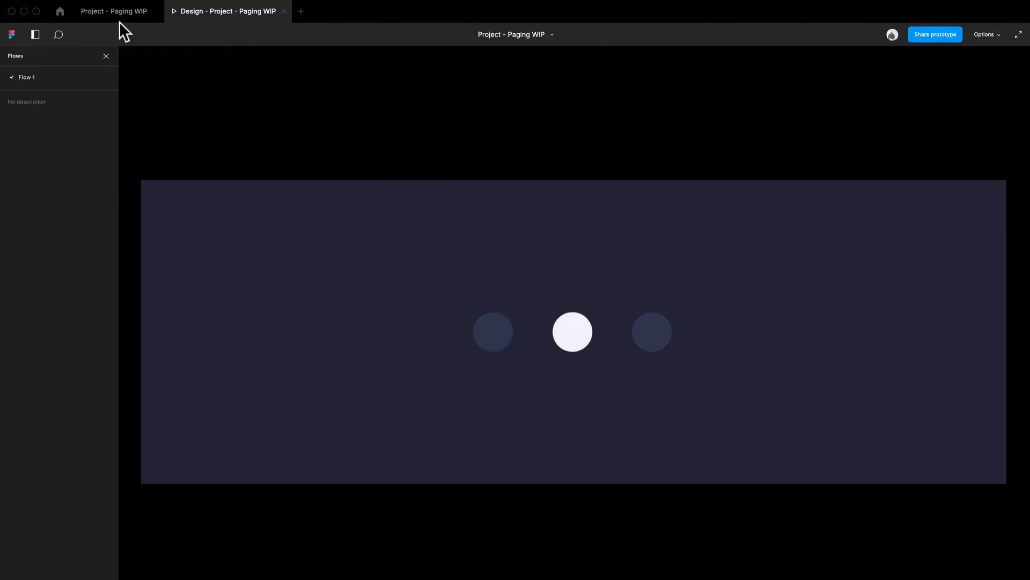
- In the design file, set the Smart animate duration of the first frame's middle dot click interaction to 150 ms
left_click(120, 15)
left_click_drag(454, 343, 810, 340)
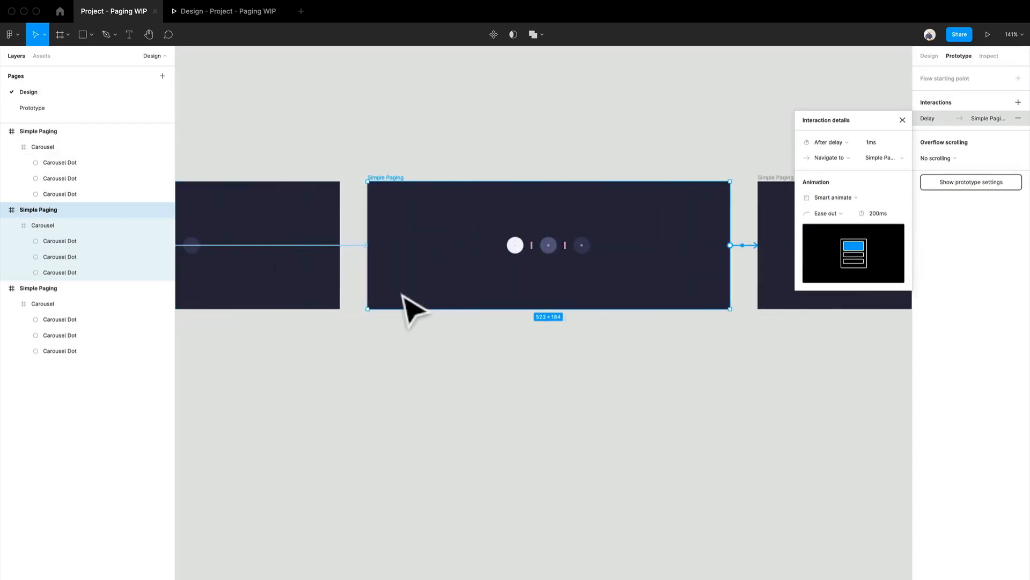
left_click_drag(401, 294, 477, 277)
left_click(423, 229)
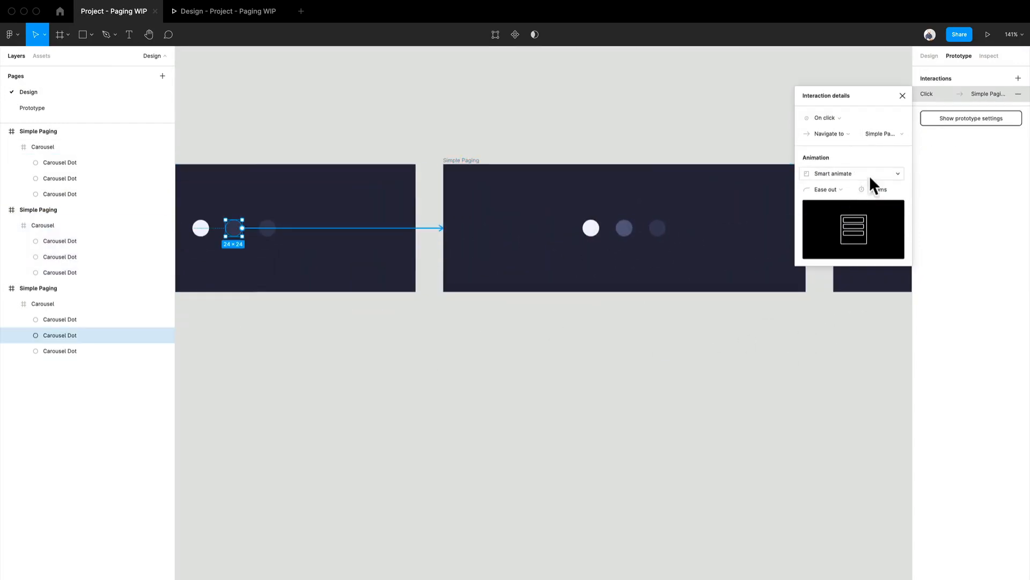
type("150")
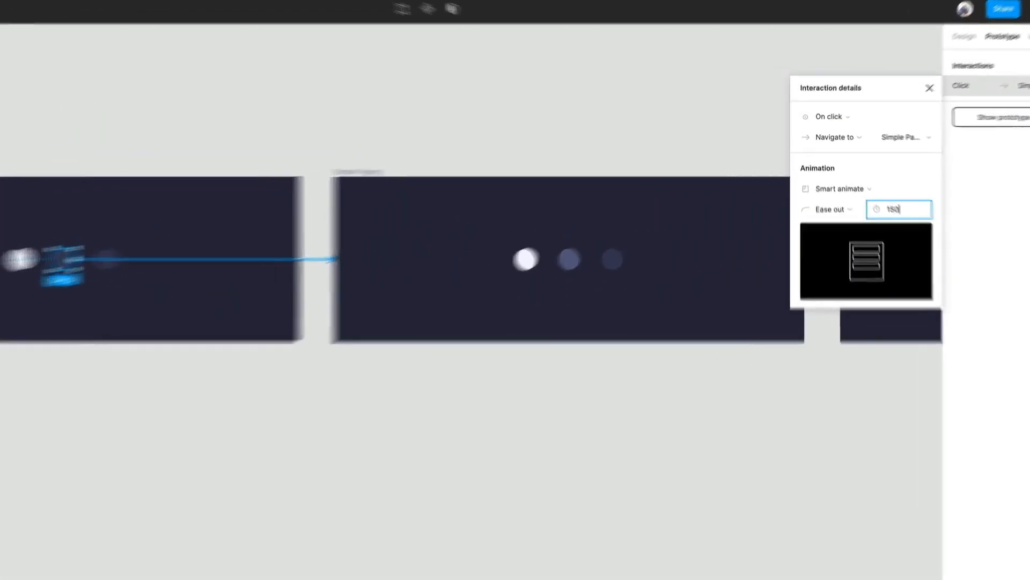
key("Return")
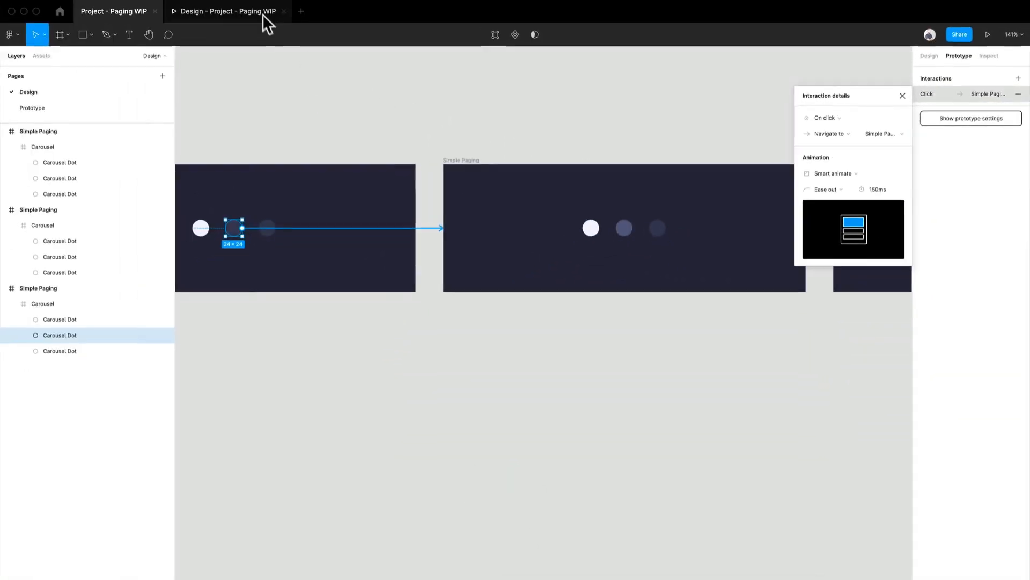
- Replay the dot transition in the presented prototype to check the faster click animation
left_click(263, 16)
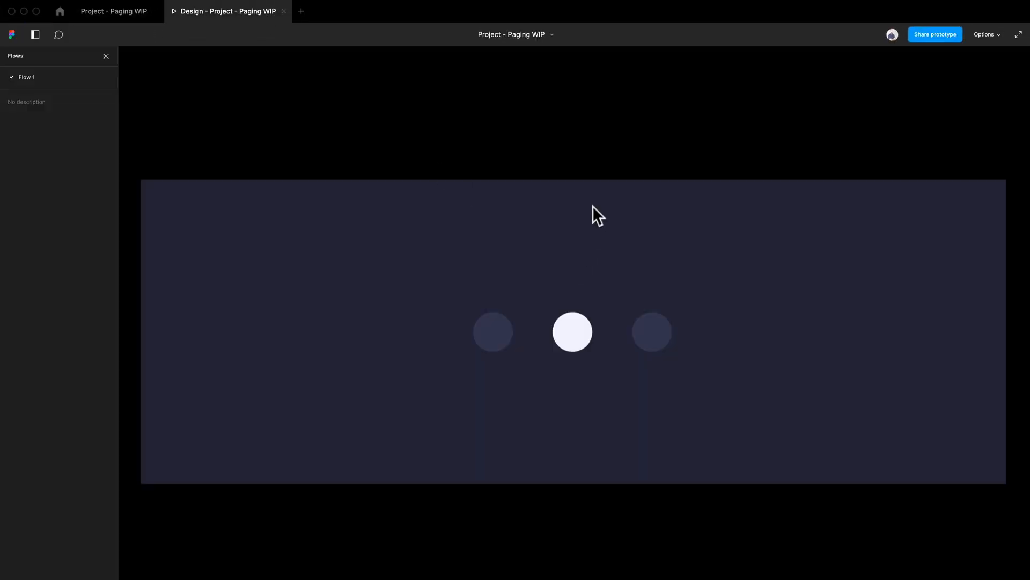
left_click(586, 307)
left_click(492, 347)
- Return to the design file's design properties and duplicate the second Simple Paging frame directly below the original
left_click(112, 16)
scroll(354, 321, "down", 5)
left_click(611, 358)
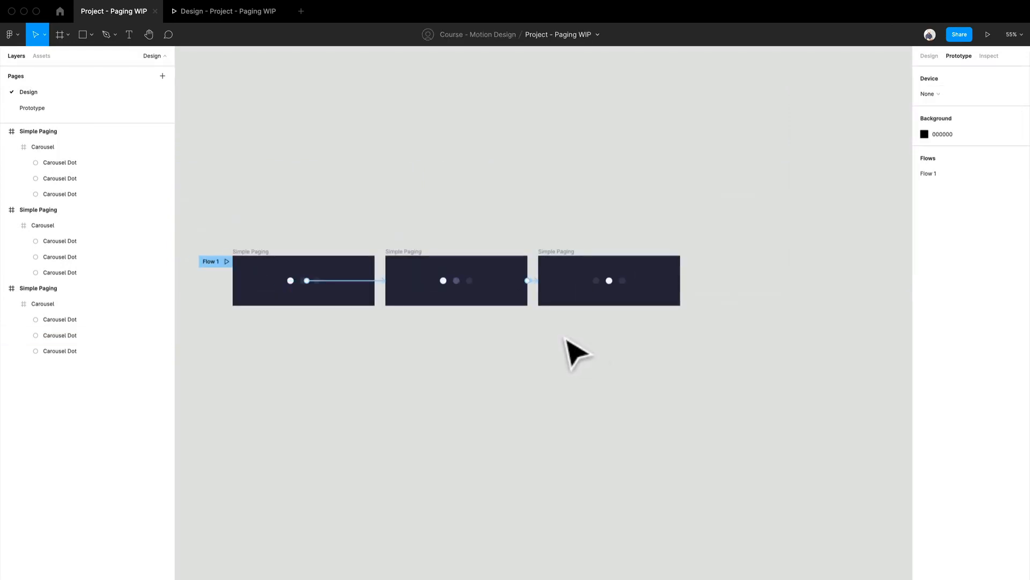
scroll(565, 338, "up", 2)
left_click_drag(617, 334, 583, 324)
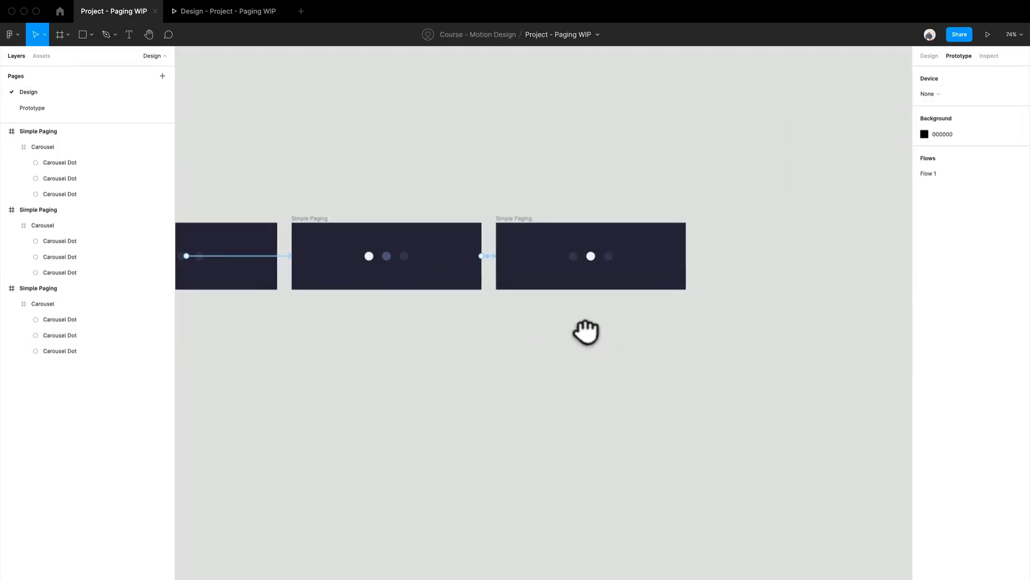
left_click(933, 55)
scroll(702, 189, "up", 2)
left_click_drag(702, 184, 833, 95)
scroll(465, 263, "up", 3)
left_click_drag(469, 269, 491, 338)
left_click_drag(368, 186, 367, 310)
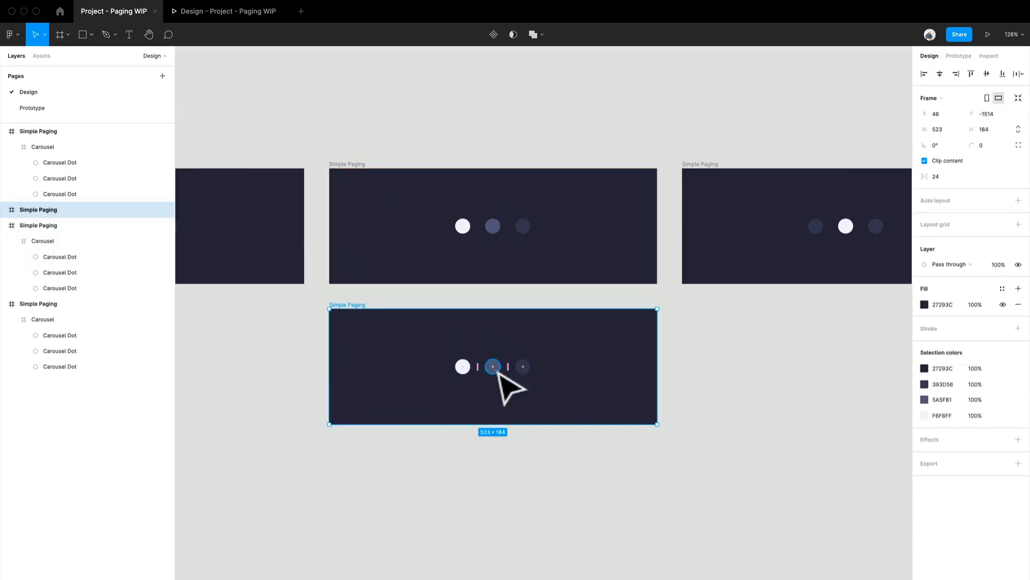
- In the duplicated frame, recolor the middle dot to 393D56 by sampling the third dot's fill
scroll(498, 371, "up", 1)
scroll(809, 293, "right", 3)
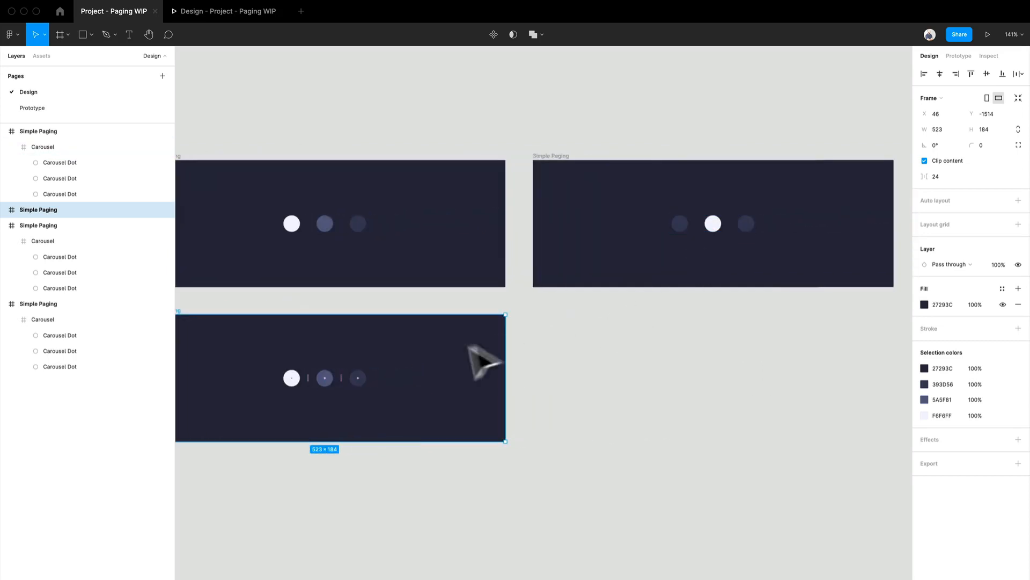
scroll(370, 378, "left", 3)
scroll(371, 379, "down", 2)
scroll(424, 340, "up", 2)
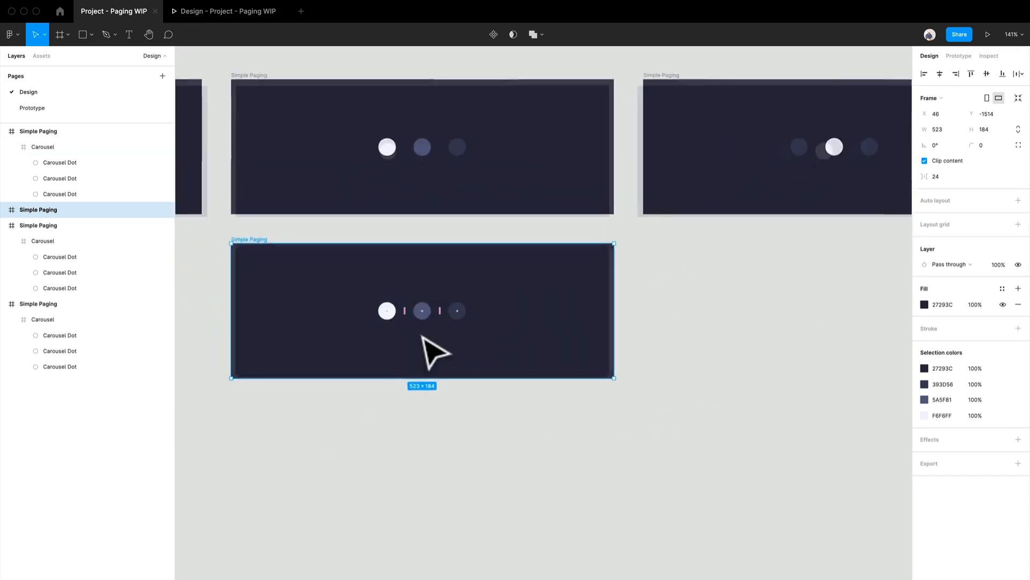
left_click(428, 316)
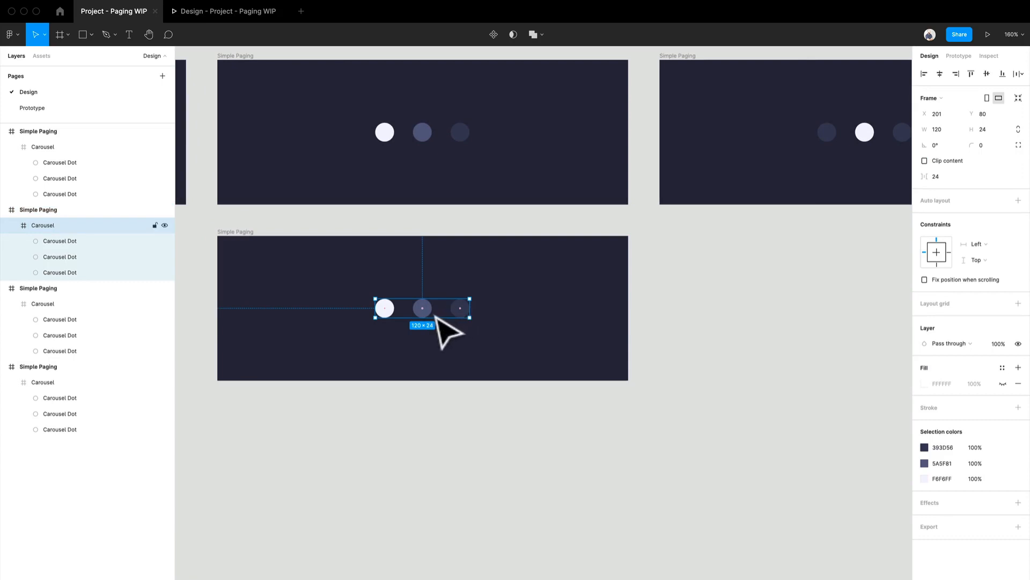
double_click(424, 314)
key("i")
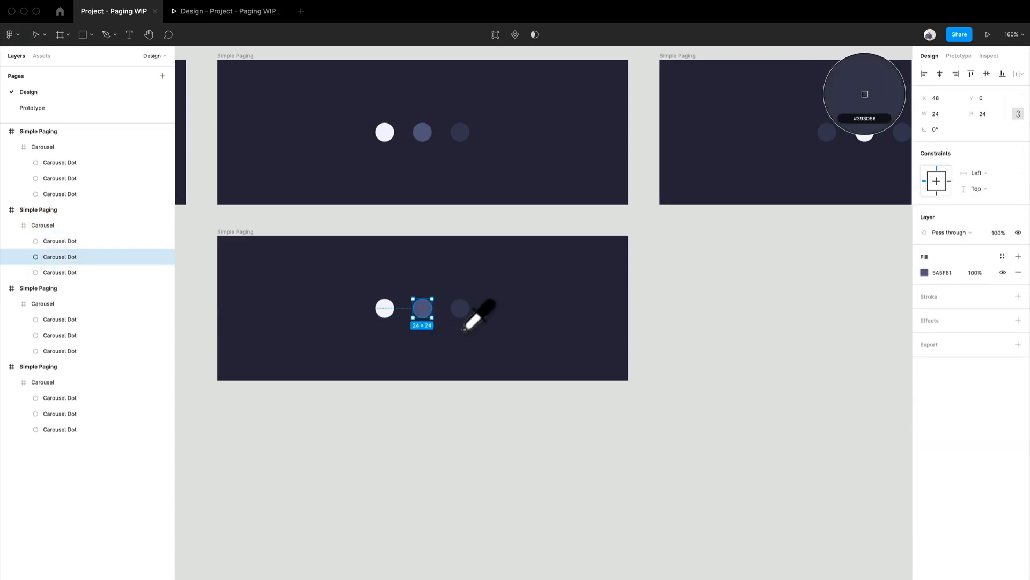
left_click(460, 309)
left_click(479, 429)
- Recolor the duplicated frame's third dot to 5A5F81 by sampling the highlighted middle dot in the frame above
left_click(462, 316)
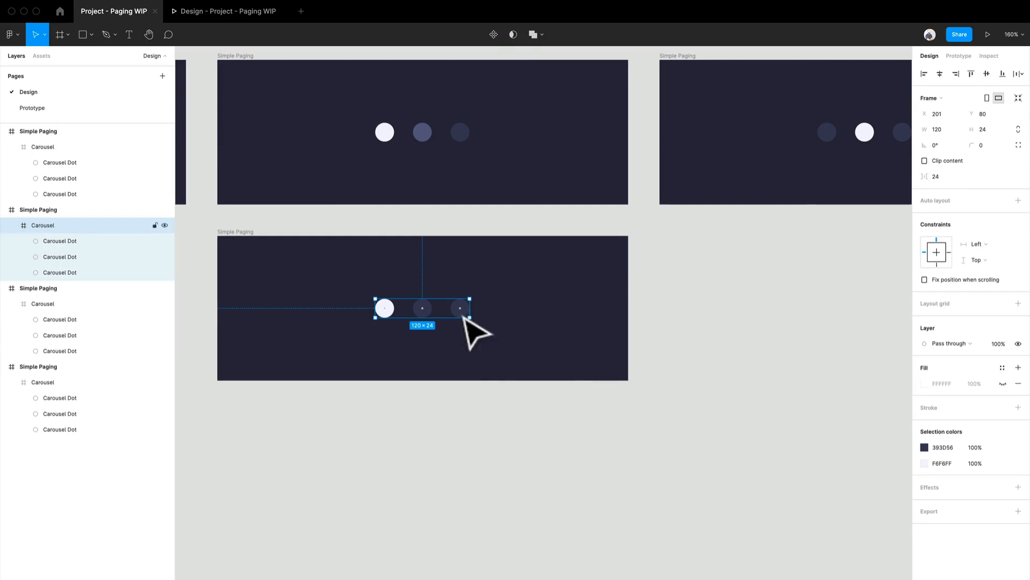
double_click(461, 314)
key("i")
left_click(423, 132)
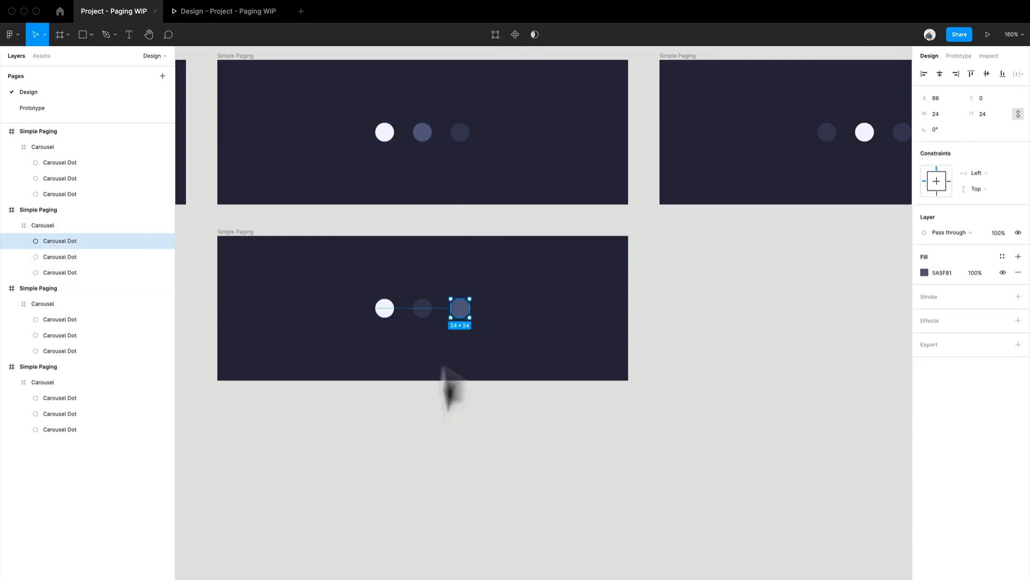
left_click(451, 486)
- Stack the middle-dot highlight frame and the third-dot highlight frame in one column beneath the first Simple Paging frame
scroll(407, 426, "down", 2)
left_click_drag(402, 420, 624, 412)
left_click_drag(490, 131, 268, 262)
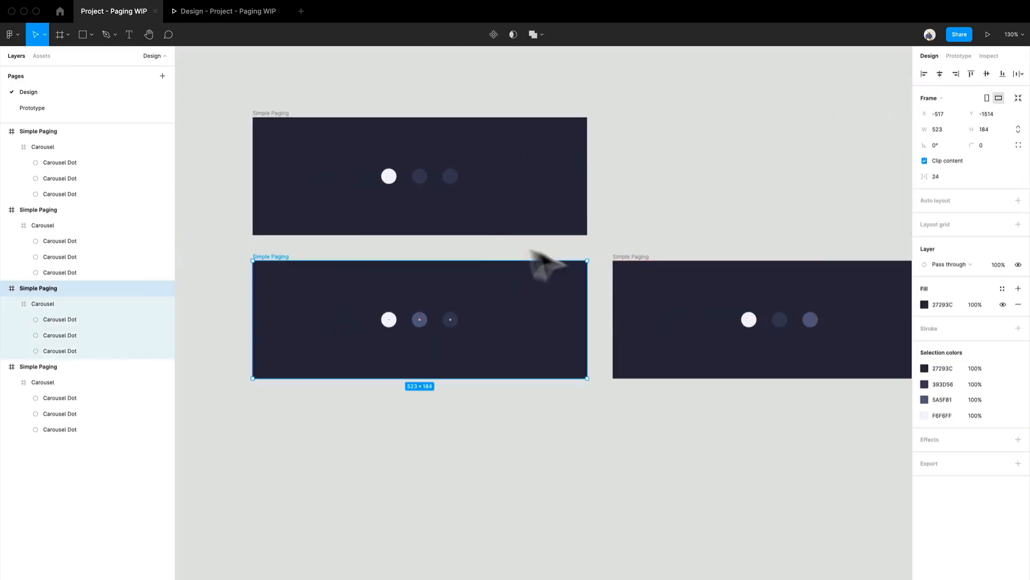
left_click_drag(633, 265, 274, 406)
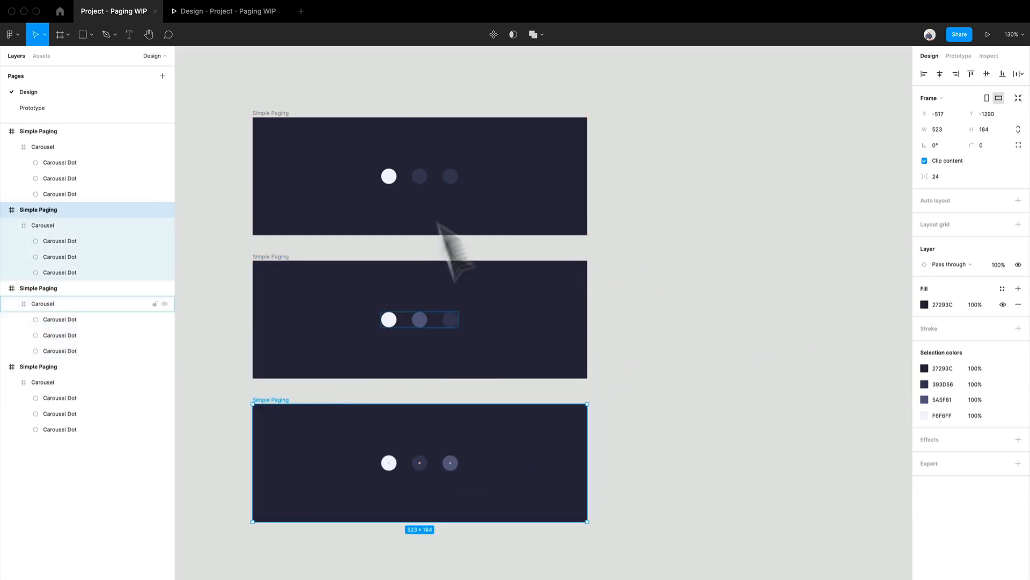
- Move the frame with the active middle dot beside the first frame to start a second column
scroll(655, 345, "right", 4)
scroll(656, 345, "up", 2)
left_click_drag(782, 200, 424, 196)
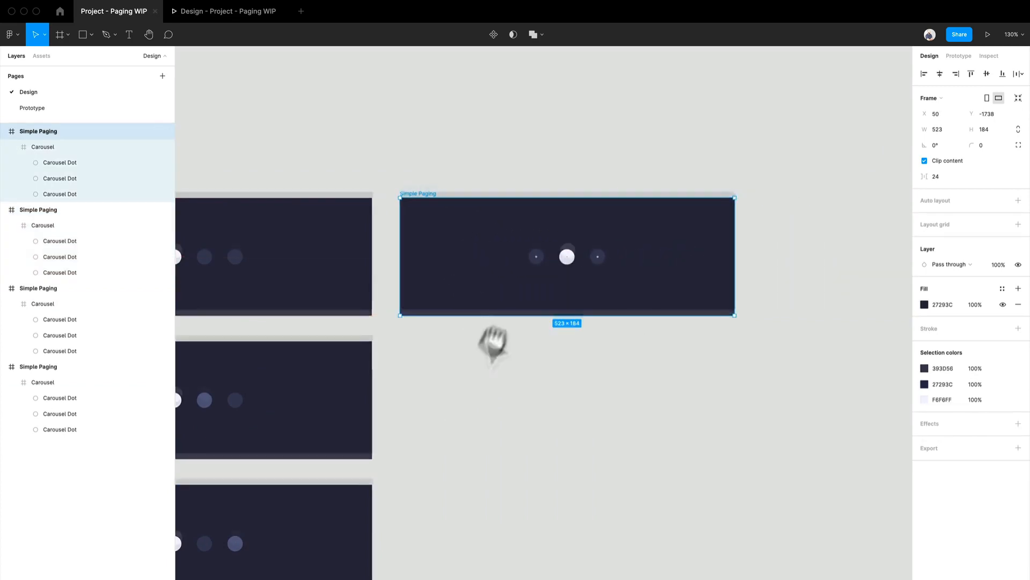
- Duplicate the active middle dot frame to its right in the top row to start a third column
left_click_drag(493, 343, 634, 271)
left_click_drag(560, 262, 369, 307)
left_click_drag(397, 188, 763, 228)
- In the third column's frame, recolor the third dot to F6F6FF and the middle dot to 393D56 by sampling neighbouring dots
key("shift+2")
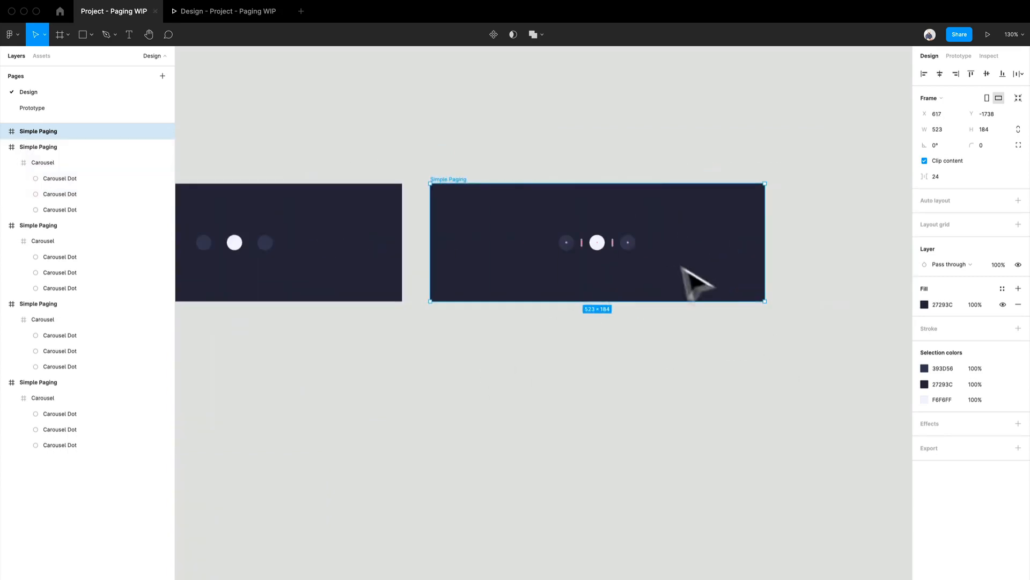
left_click(644, 252)
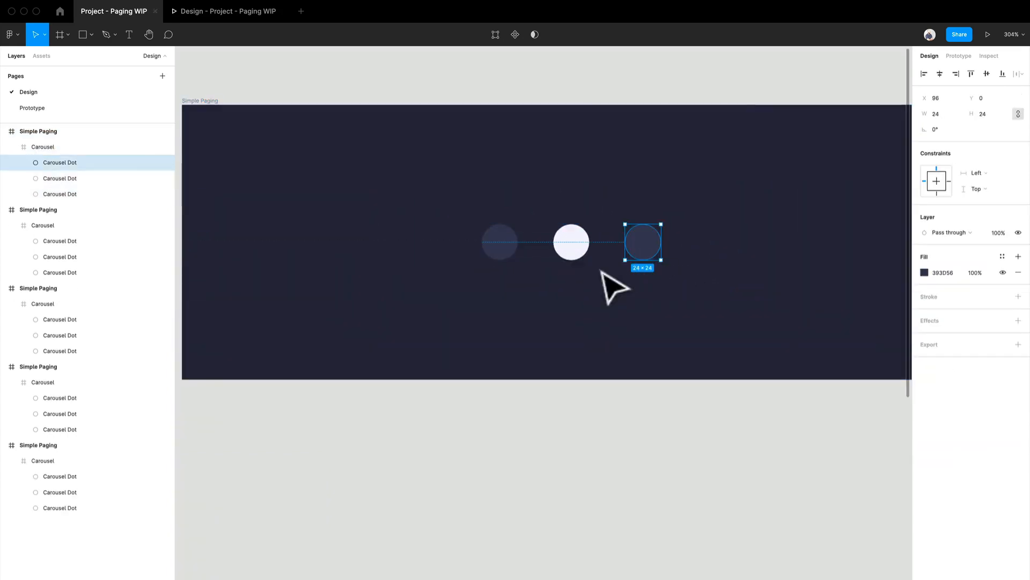
key("i")
left_click(577, 248)
left_click(576, 253)
key("i")
left_click(504, 251)
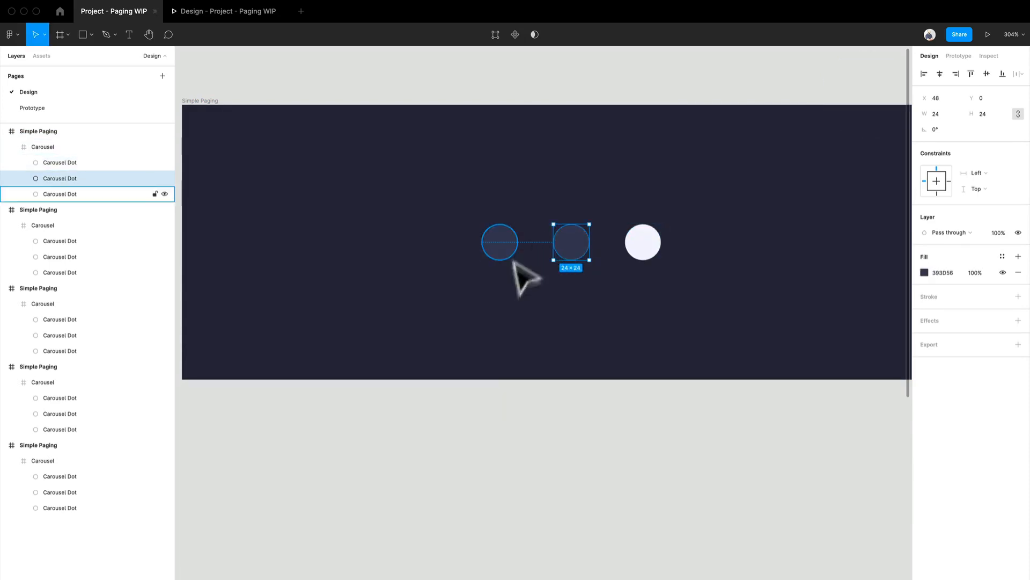
left_click(477, 417)
- Duplicate the second column's top frame directly below itself, aligned with the second row
scroll(475, 414, "down", 5)
left_click_drag(385, 446, 702, 292)
left_click_drag(535, 341, 759, 379)
left_click_drag(543, 172, 553, 315)
left_click(911, 132)
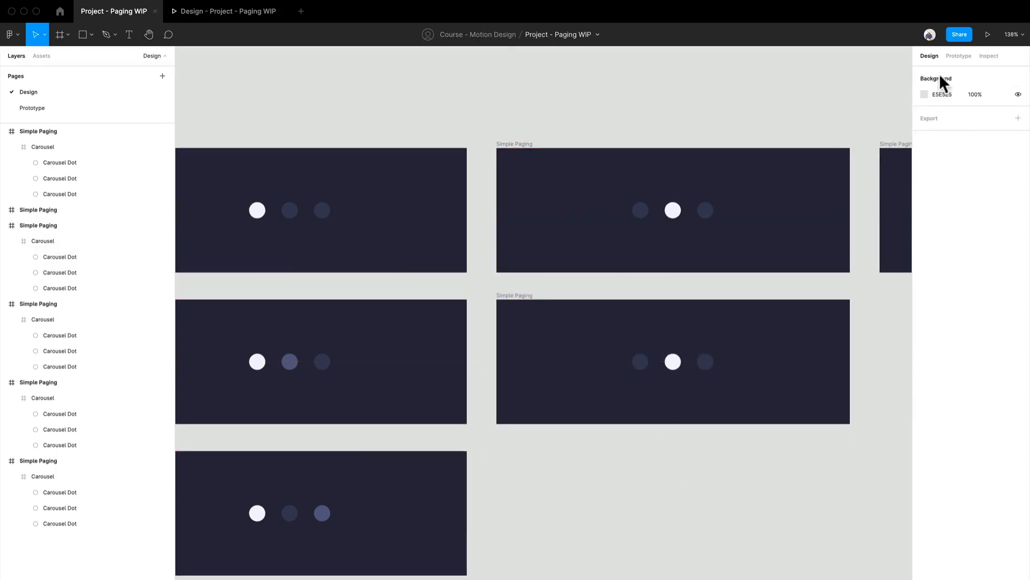
- Show the prototype connections and delete both After Delay connections leading from the first column to the second column's top frame
left_click(958, 57)
left_click(594, 476)
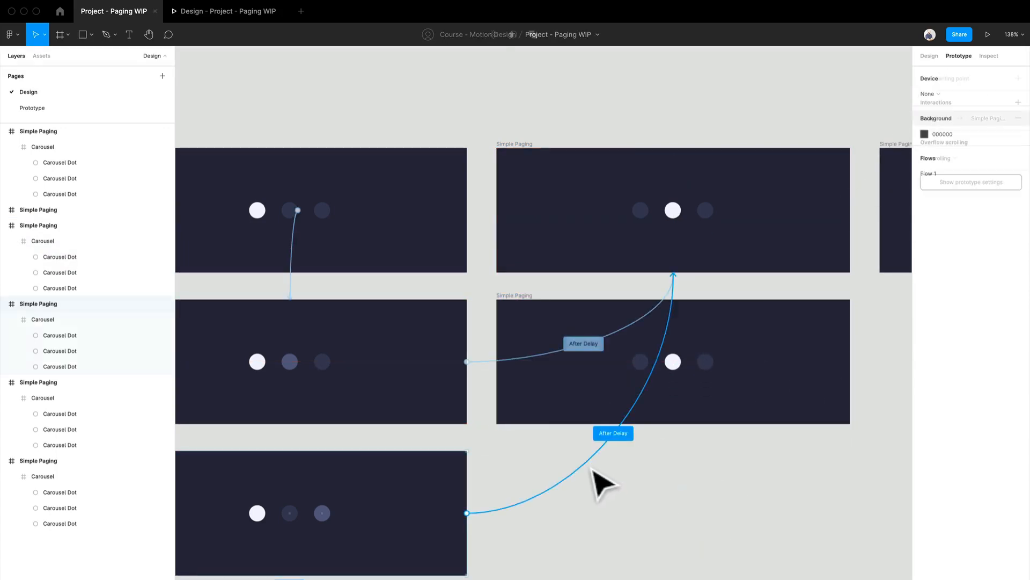
key("Delete")
left_click(550, 356)
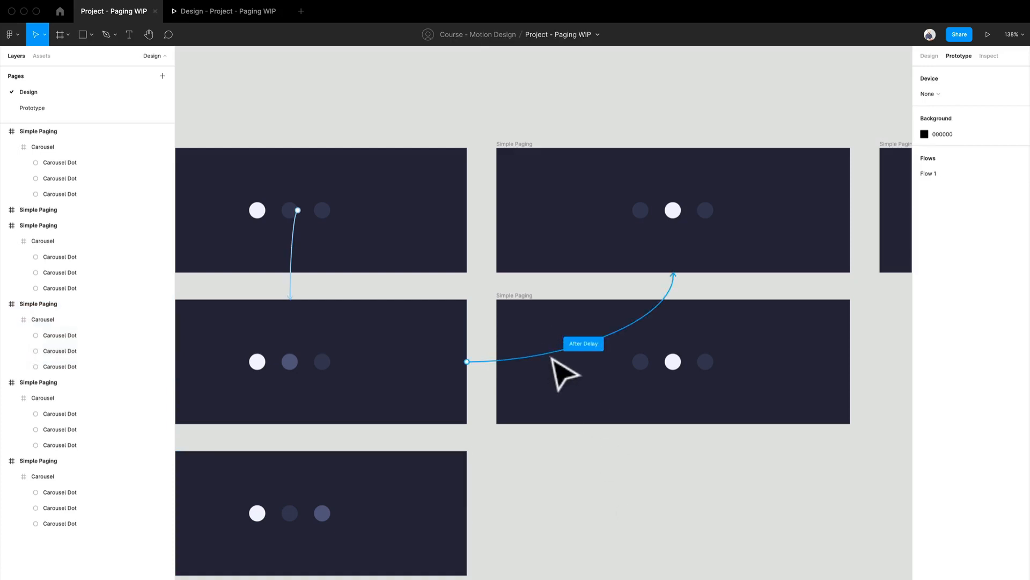
key("Delete")
left_click(637, 534)
- Duplicate the second column's second-row frame into the third row below it
left_click_drag(784, 542, 801, 406)
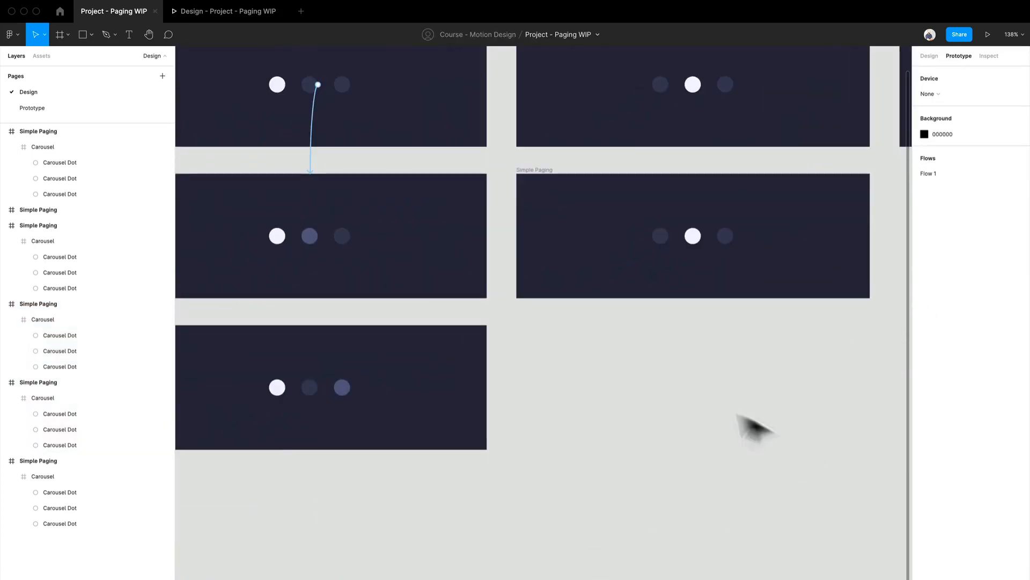
left_click_drag(689, 439, 637, 475)
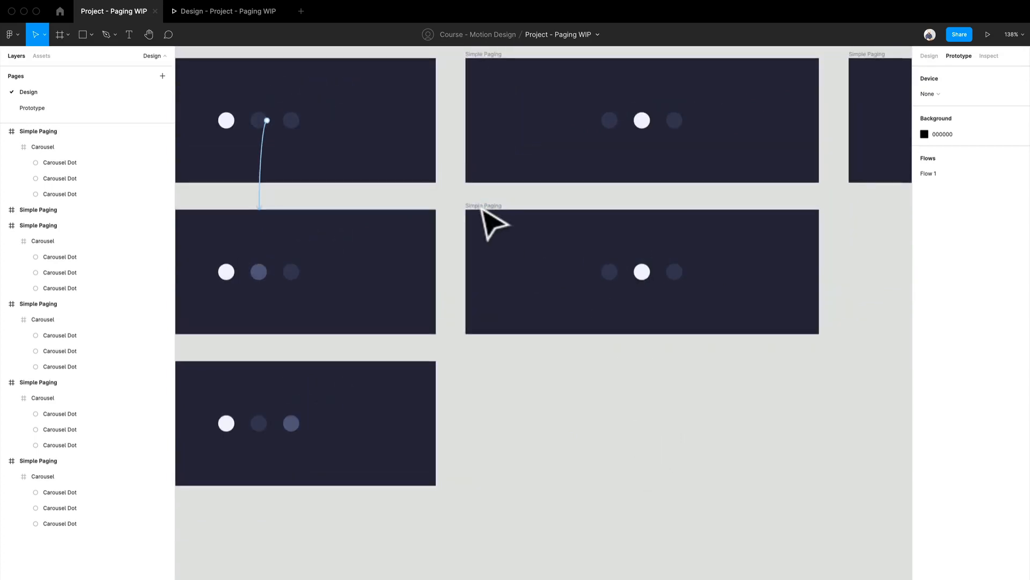
left_click_drag(515, 225, 546, 395)
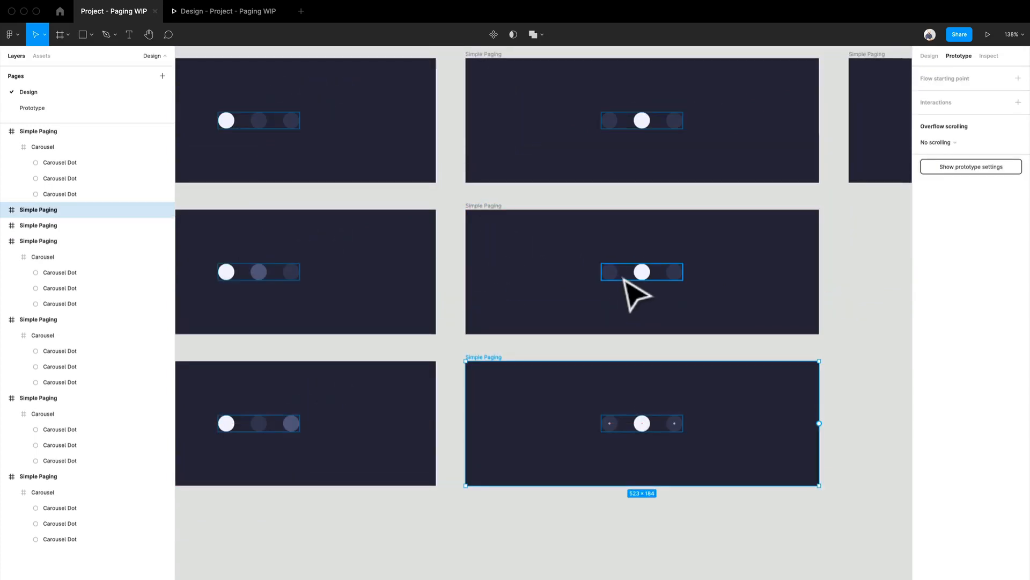
- Recolor the first dot of the second column's second-row frame to 5A5F81 by sampling the highlighted dot beside it
left_click(617, 277)
left_click(616, 277)
key("o")
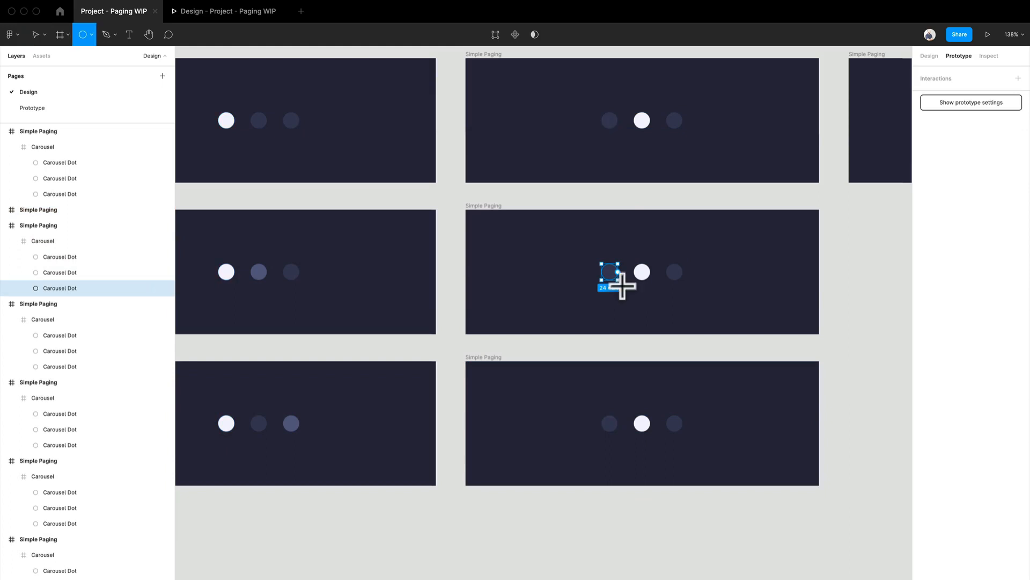
key("i")
left_click(258, 272)
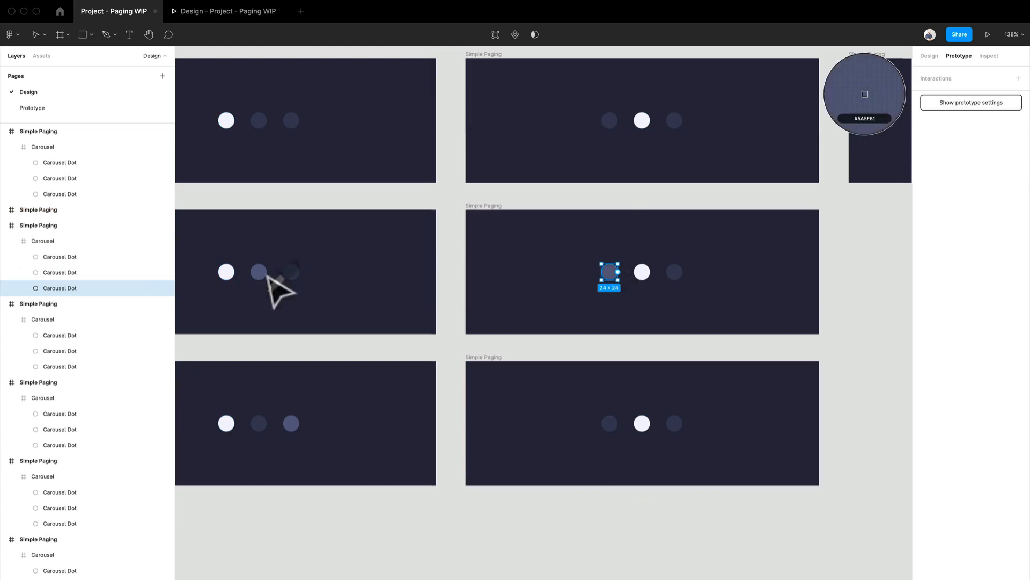
- Recolor the third dot of the second column's third-row frame to 5A5F81 by sampling a highlighted dot, and return to the design properties
left_click(685, 429)
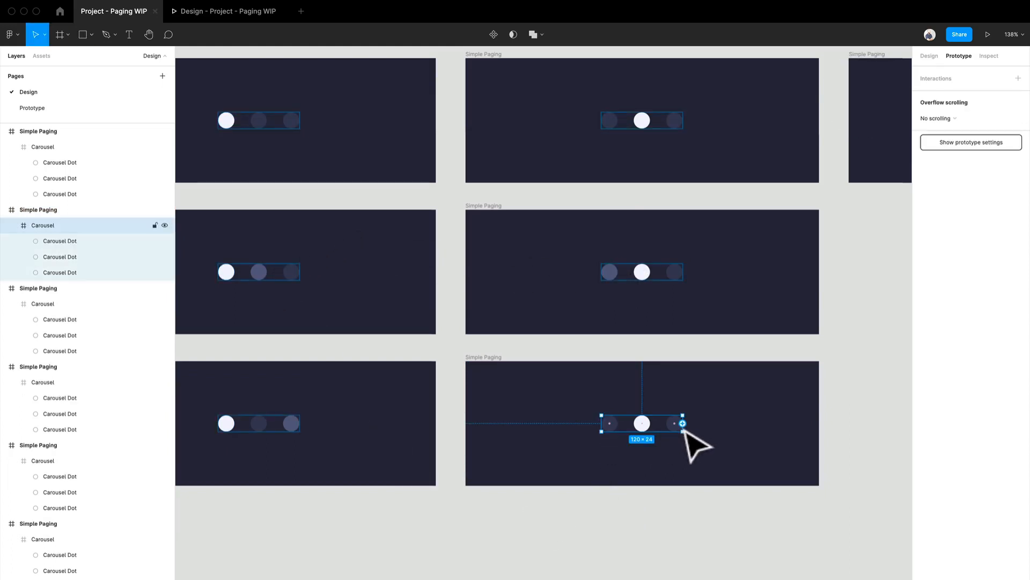
left_click(677, 425)
key("i")
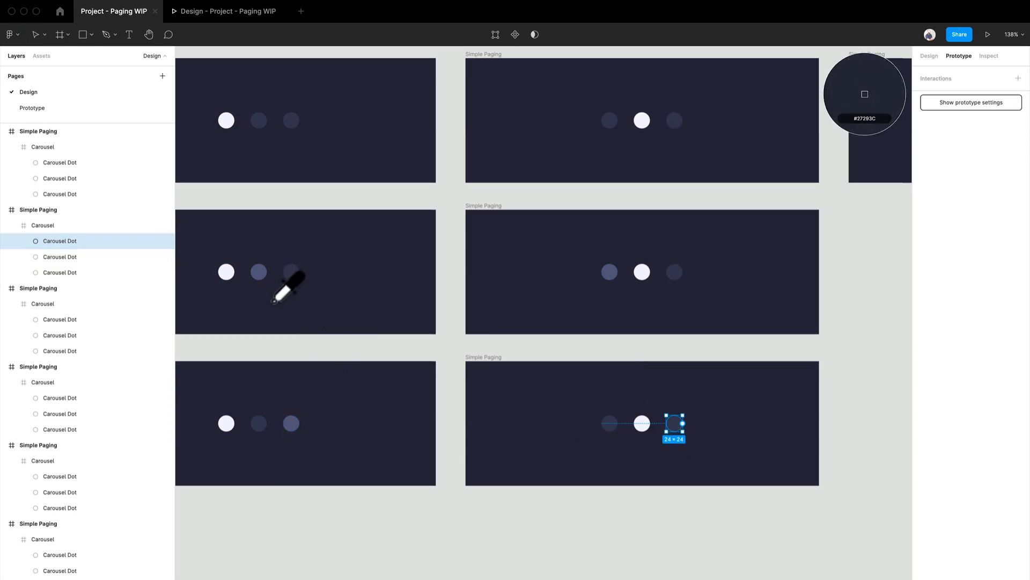
left_click(262, 275)
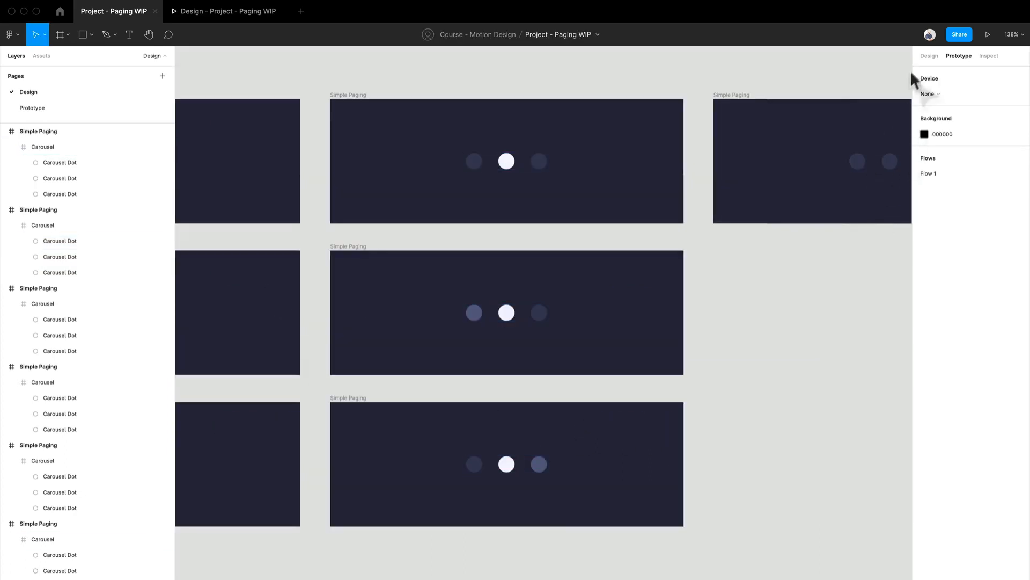
left_click(929, 56)
scroll(779, 269, "right", 3)
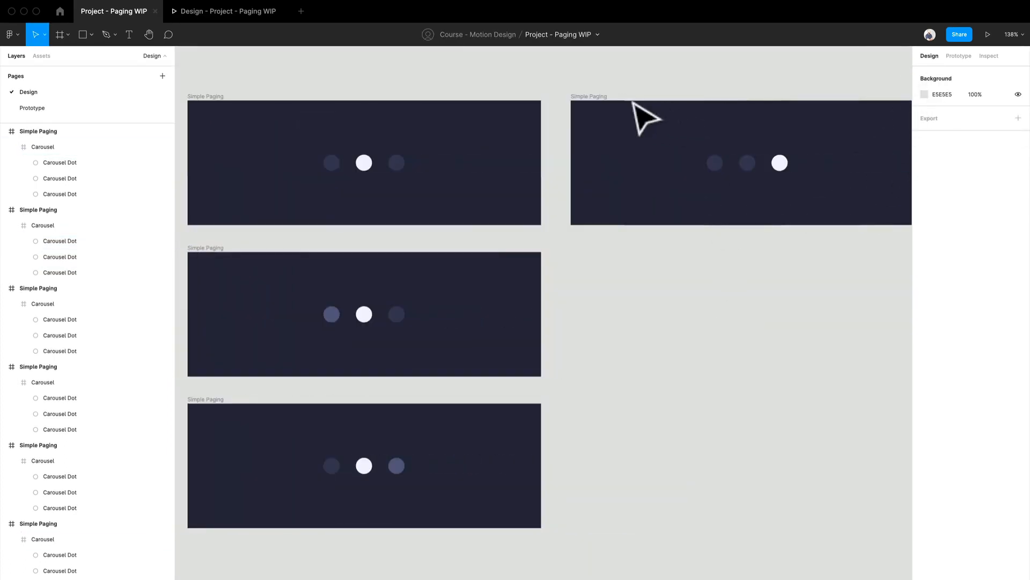
left_click(604, 97)
left_click_drag(610, 96, 607, 249)
key("super+d")
left_click_drag(681, 483, 599, 459)
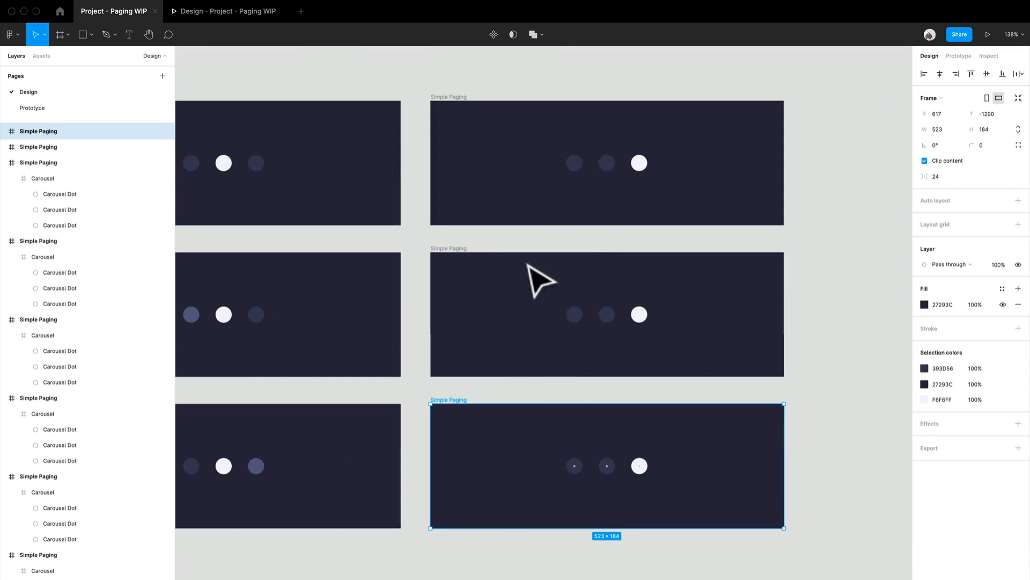
key("super+z")
key("super+z")
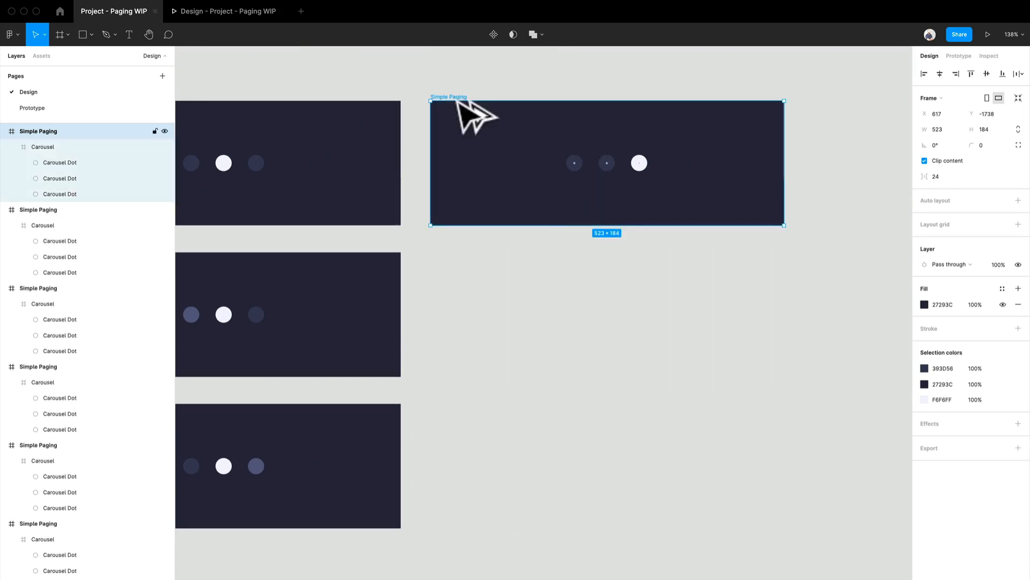
left_click_drag(457, 101, 456, 254)
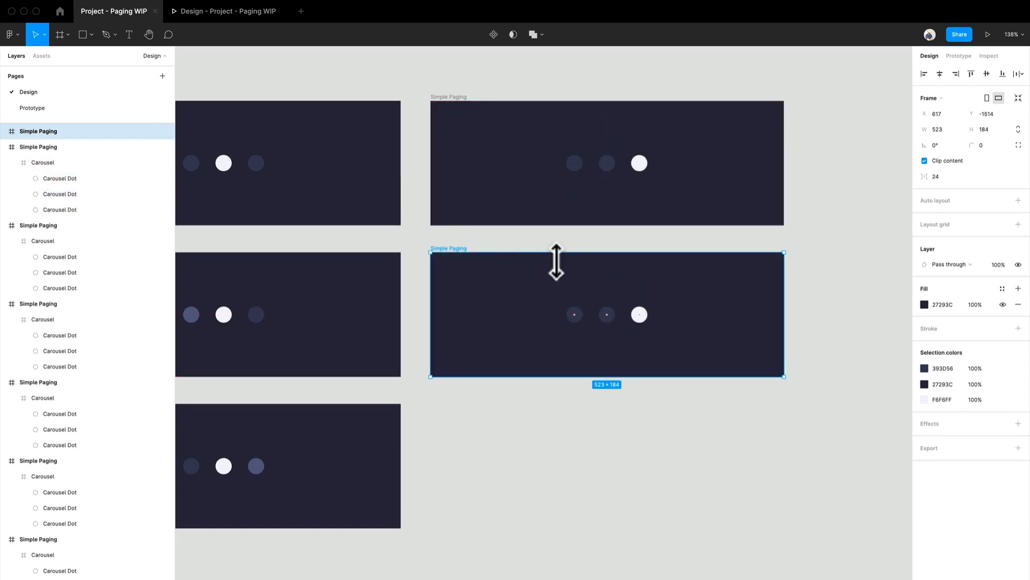
key("super+d")
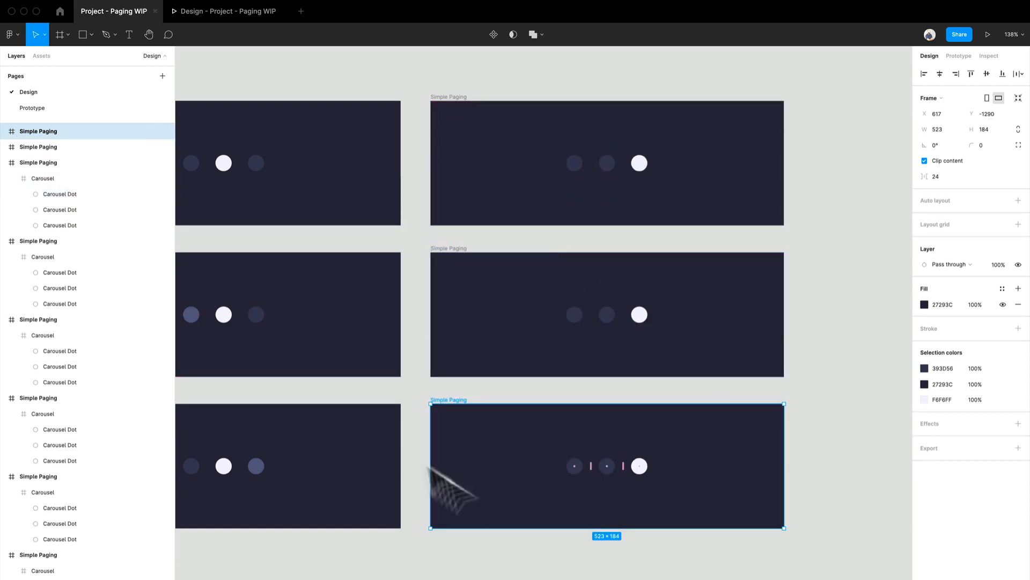
key("super+z")
key("super+z")
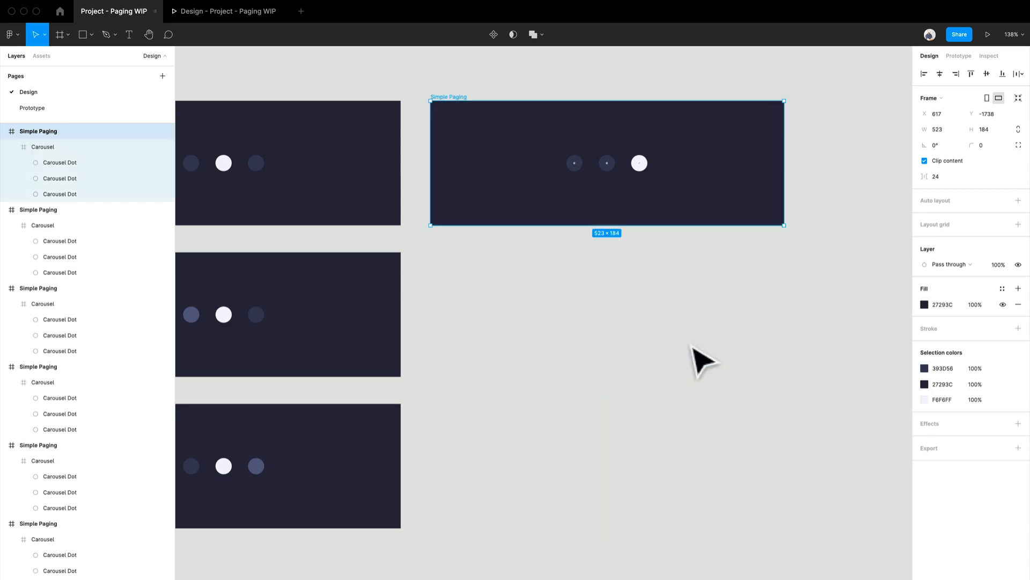
key("super+d")
key("super+z")
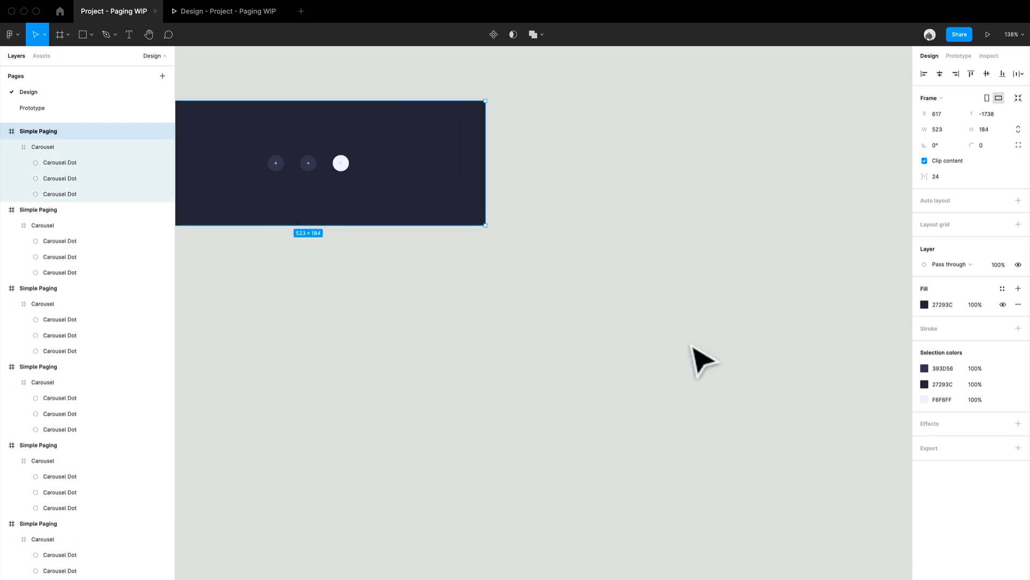
- Duplicate the third column's top frame directly below itself into the second and third rows
scroll(640, 349, "left", 5)
left_click_drag(486, 197, 480, 322)
key("super+d")
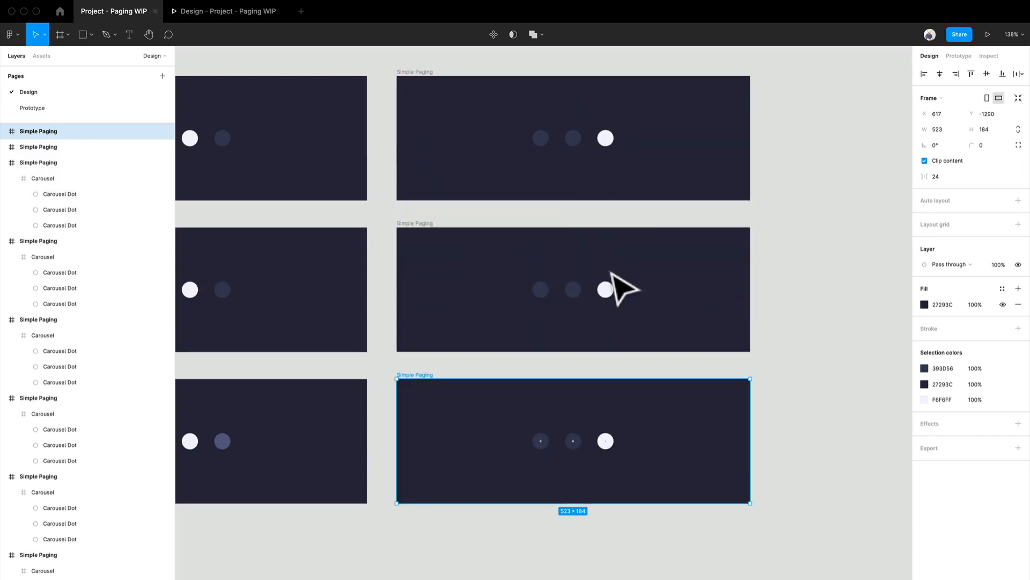
key("super+d")
scroll(617, 288, "down", 5)
key("super+d")
key("super+z")
key("super+z")
- Recolor the middle dot of the third column's second-row frame to 5A5F81 by sampling a highlighted dot
scroll(644, 312, "up", 3)
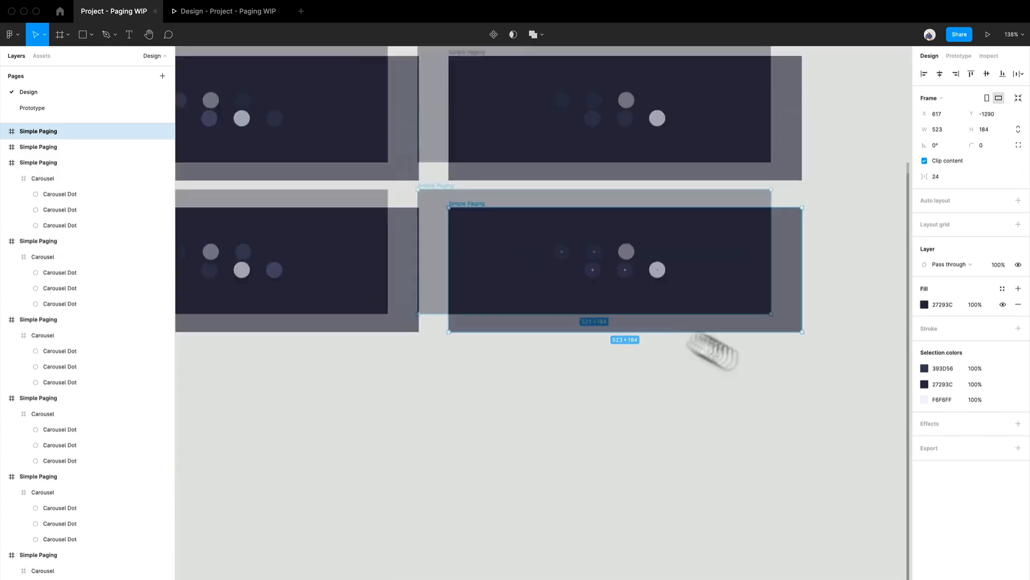
double_click(581, 358)
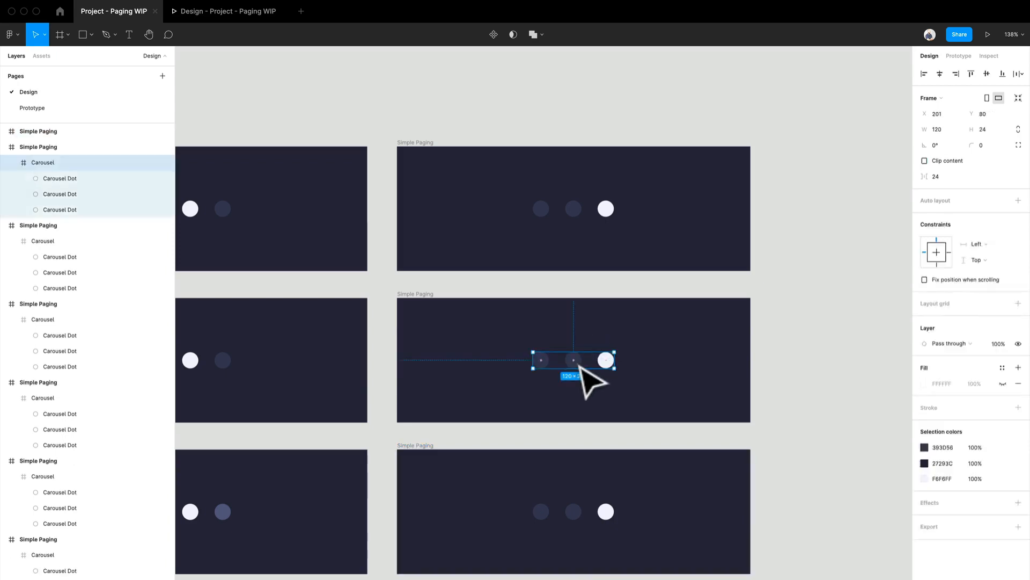
scroll(577, 367, "left", 4)
scroll(577, 368, "down", 2)
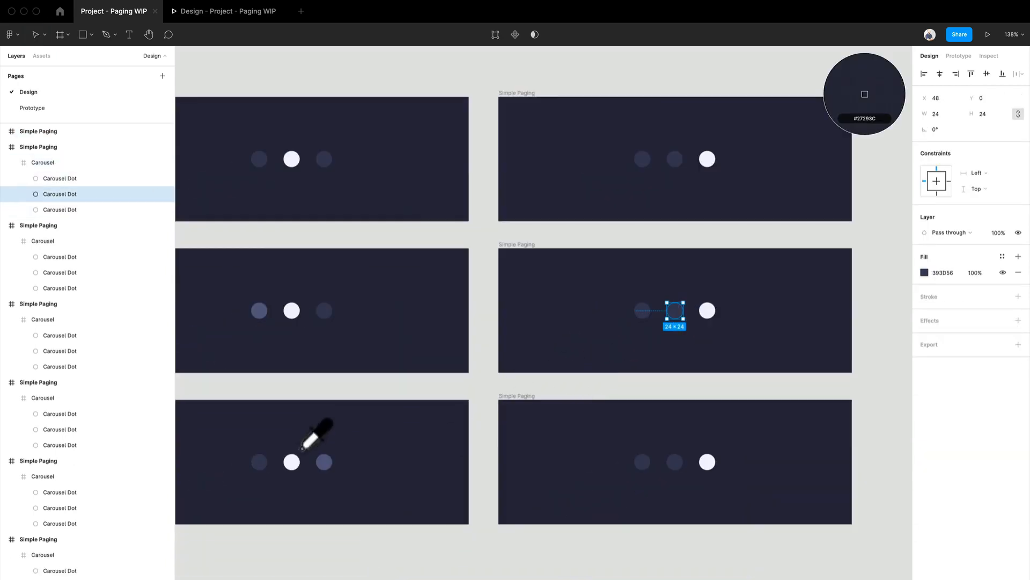
left_click(324, 462)
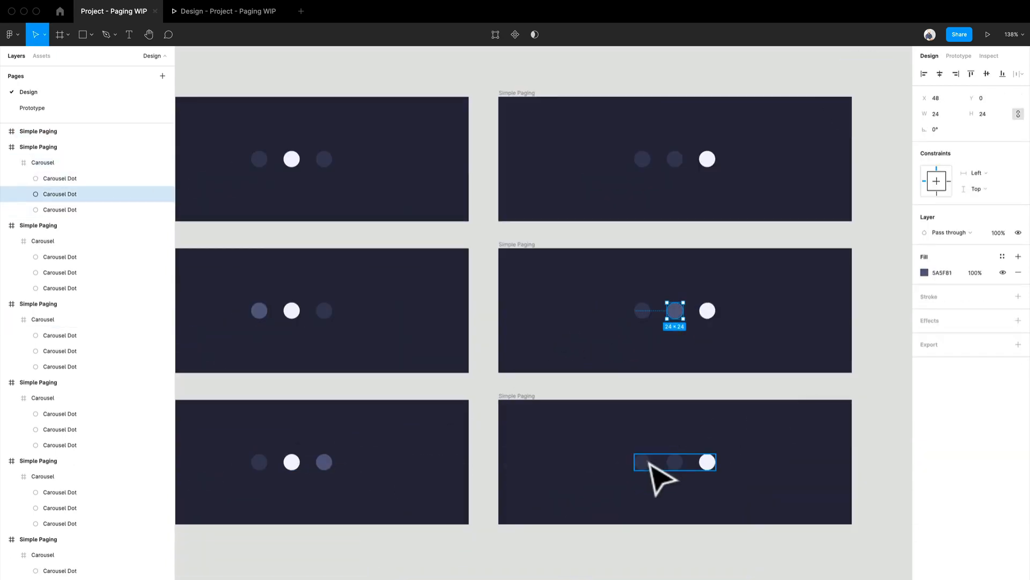
- Recolor the first dot of the third column's third-row frame to 5A5F81 by sampling a highlighted dot, and clear the selection
left_click(651, 462)
left_click(646, 464)
key("i")
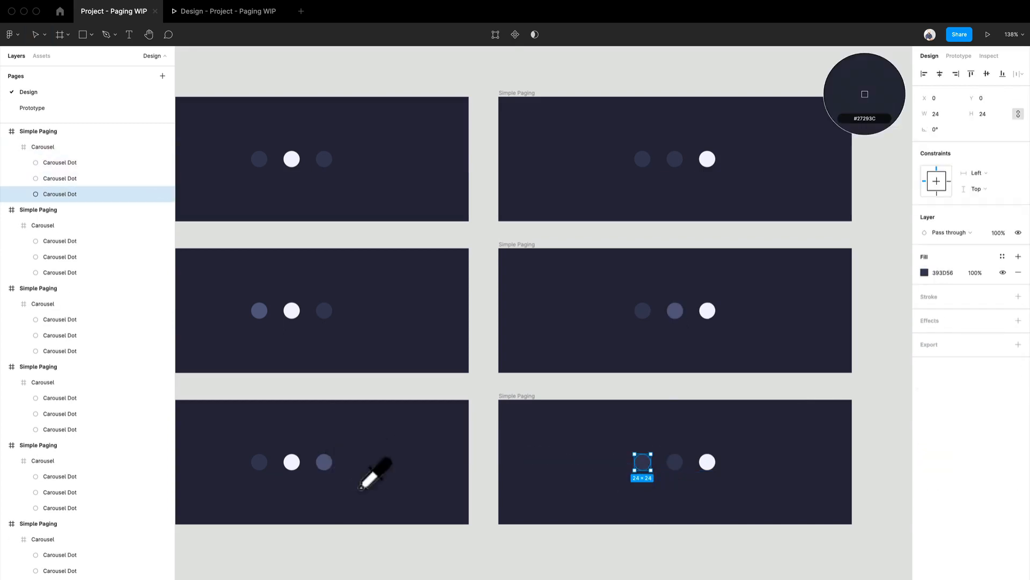
left_click(323, 462)
left_click(552, 543)
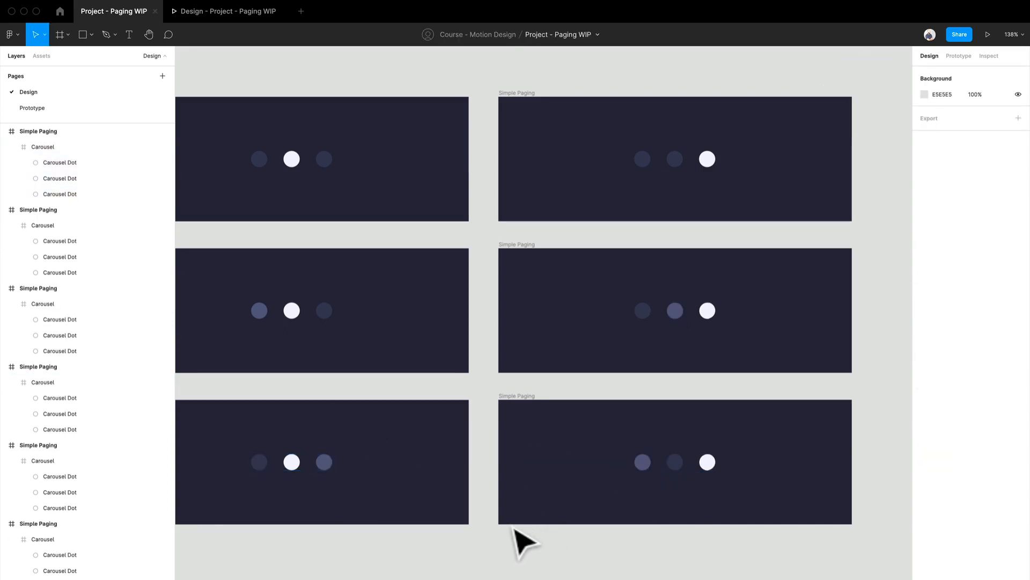
left_click_drag(520, 542, 708, 518)
scroll(570, 440, "down", 5)
scroll(479, 391, "up", 3)
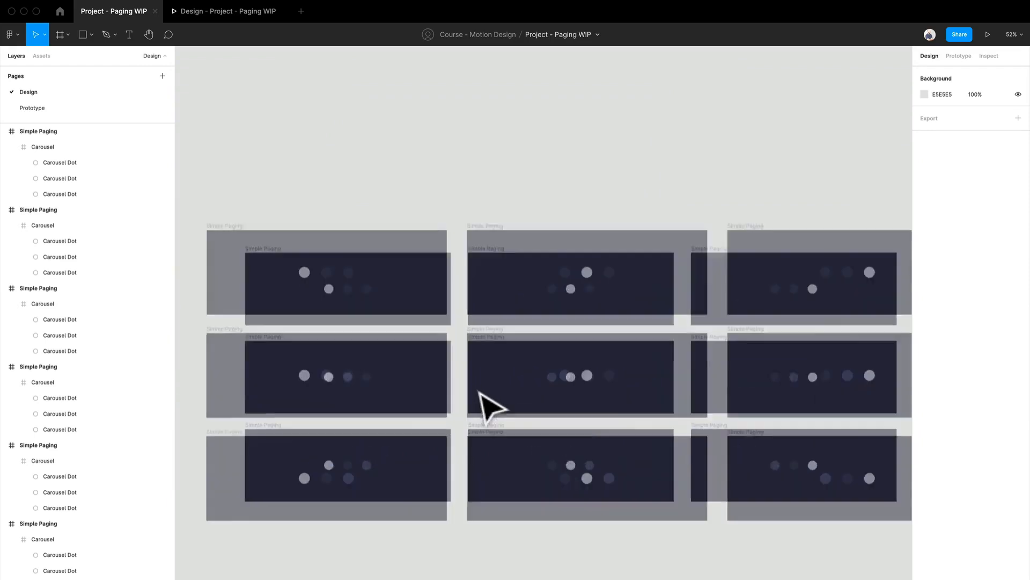
left_click_drag(627, 347, 616, 337)
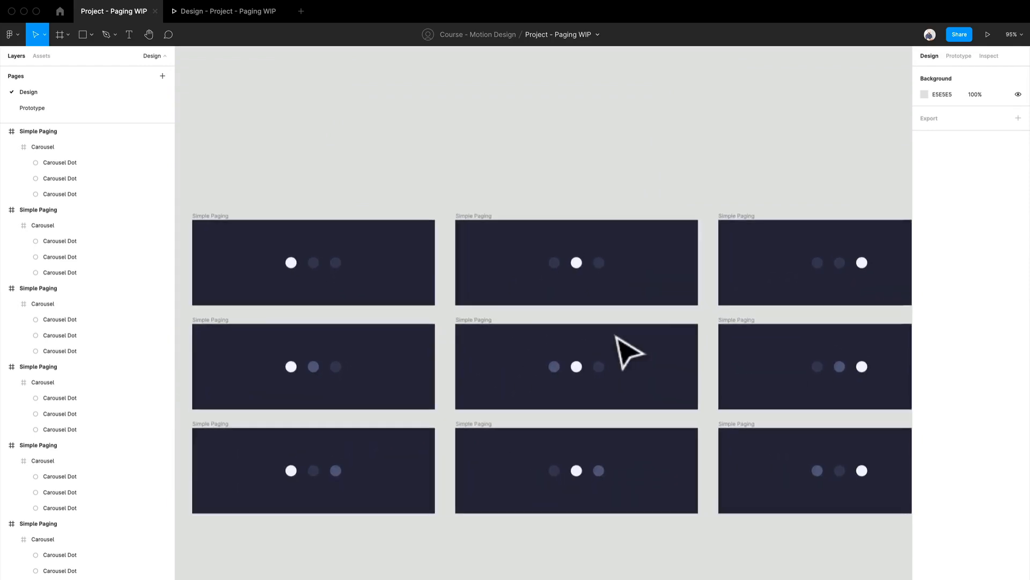
scroll(303, 273, "up", 2)
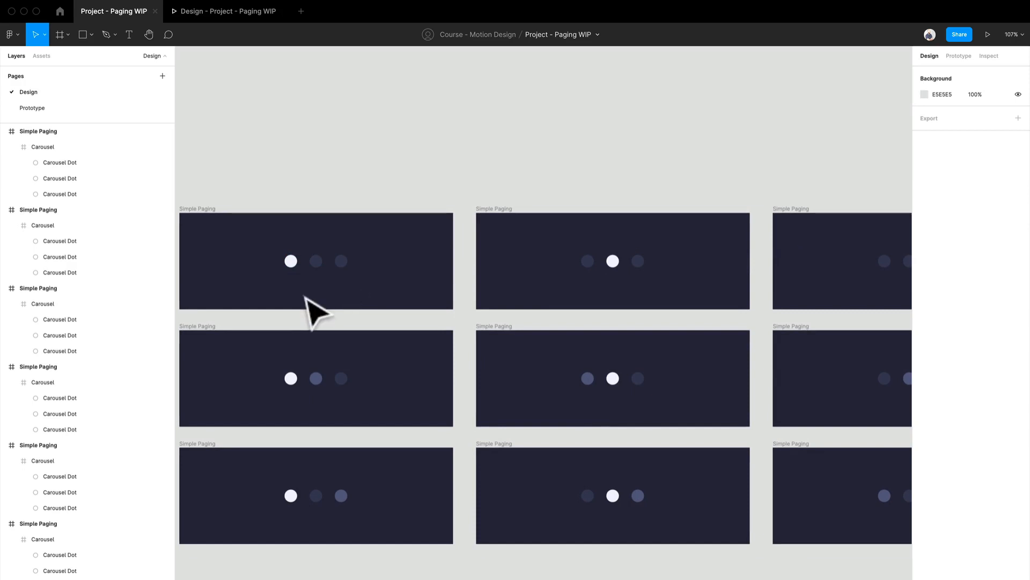
scroll(306, 297, "up", 2)
- Show the prototype connections and link the third dot of the first column's top frame to the third-row frame with On click and Smart animate
left_click(954, 52)
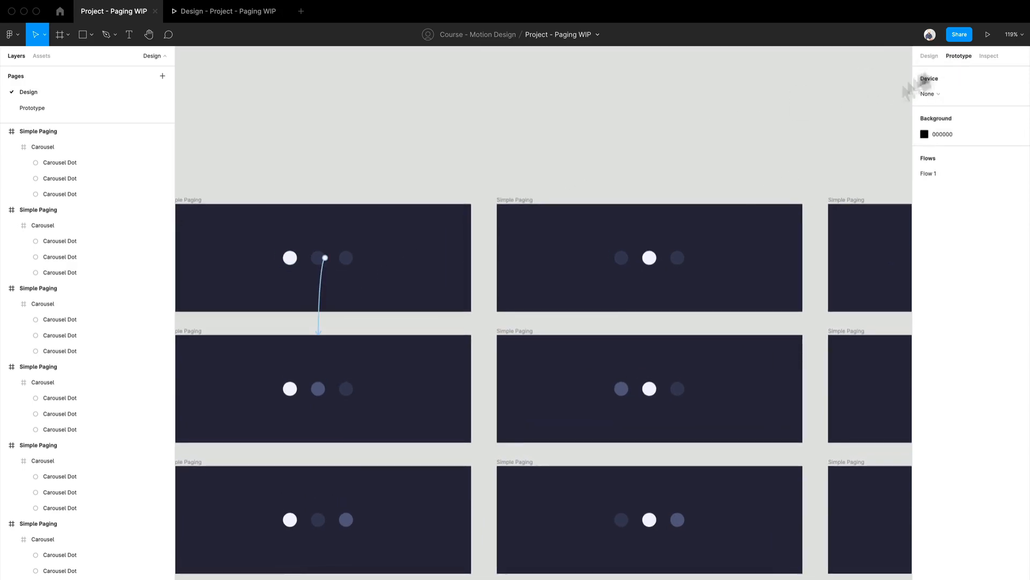
left_click_drag(380, 372, 443, 232)
scroll(432, 209, "up", 1)
scroll(427, 161, "up", 1)
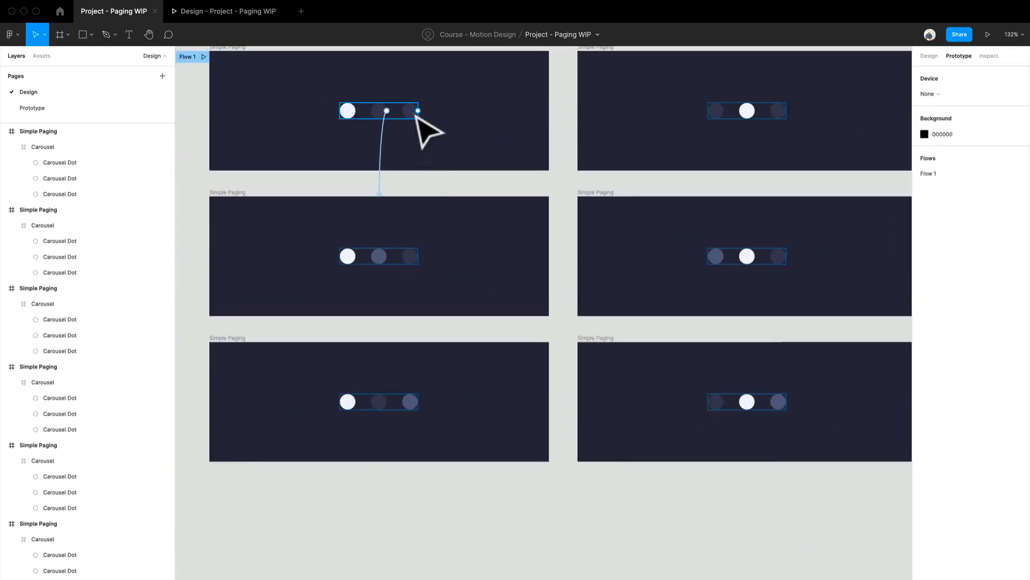
double_click(410, 112)
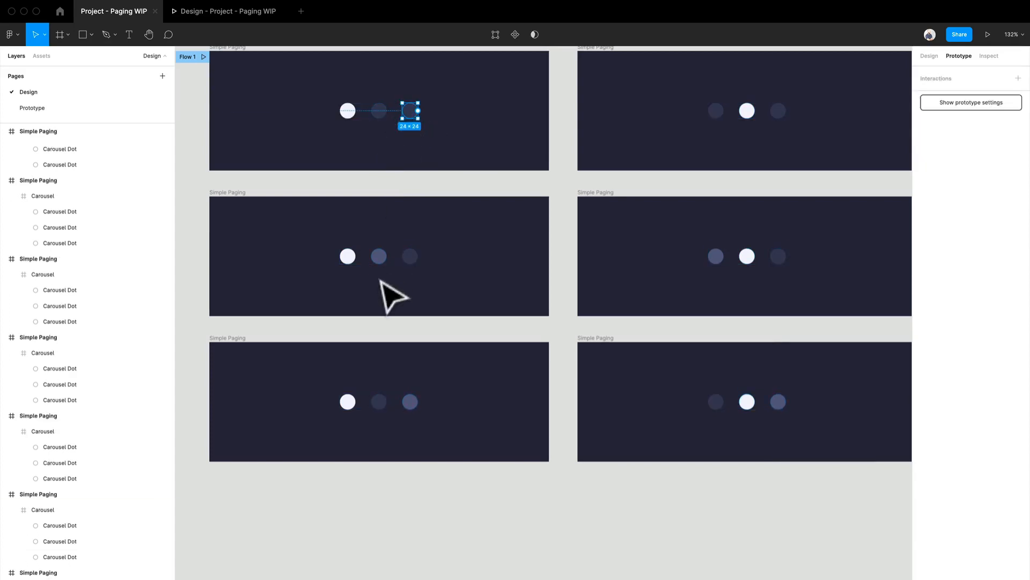
left_click_drag(419, 111, 430, 414)
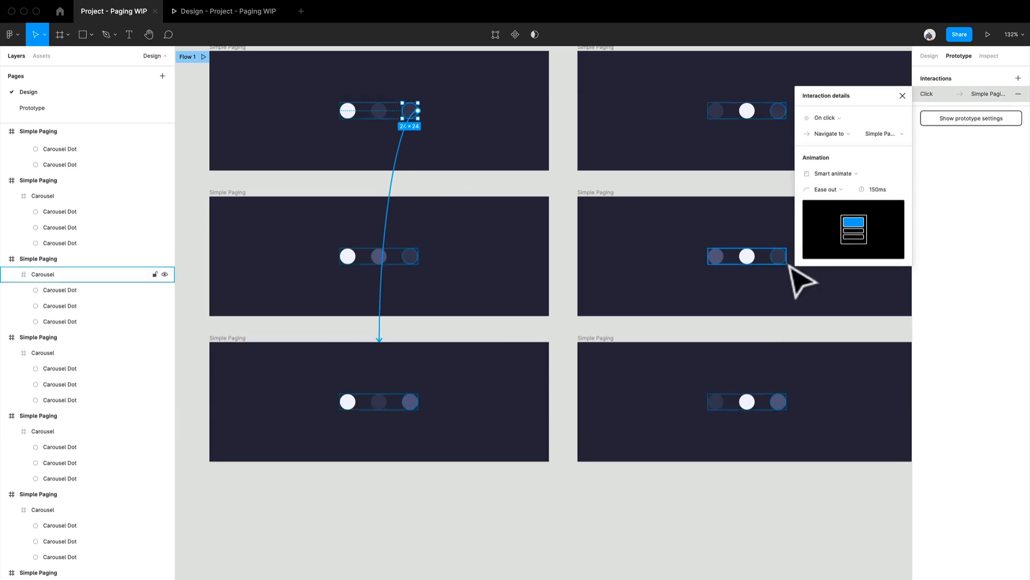
left_click(471, 500)
- Link the first dot of the second column's top frame to its second-row frame with On click and Smart animate
left_click_drag(628, 511, 524, 499)
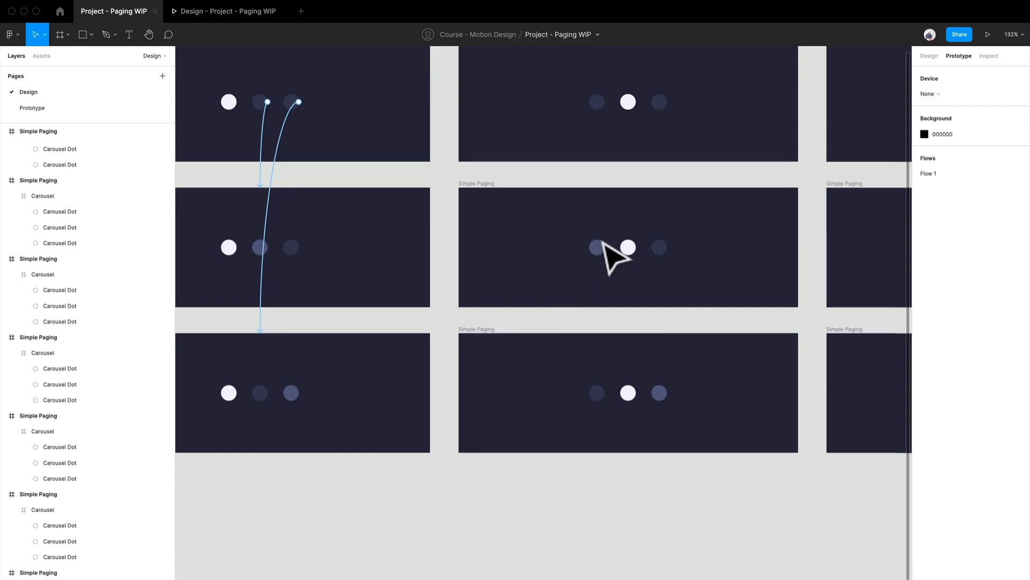
left_click_drag(602, 243, 571, 262)
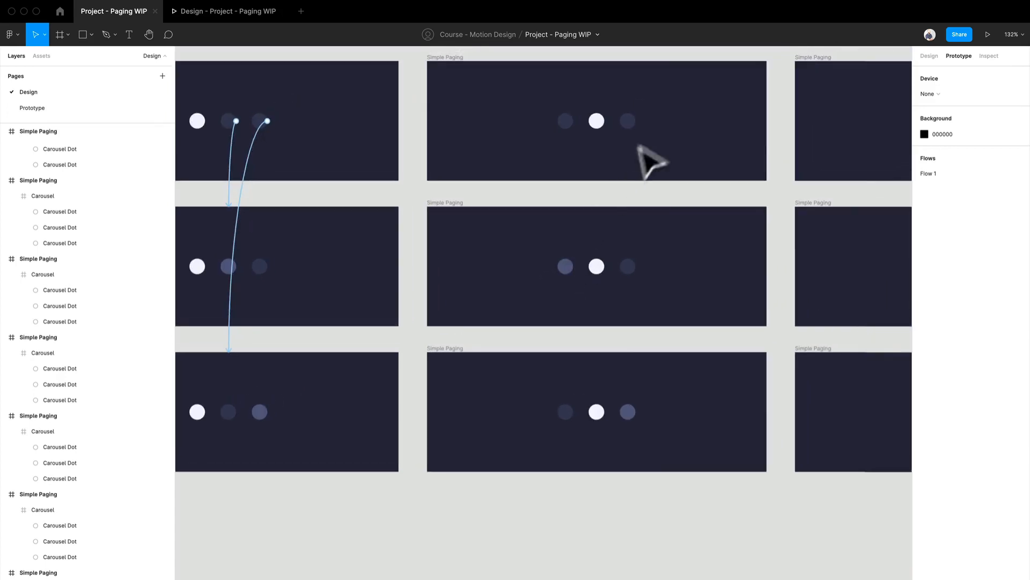
double_click(575, 125)
left_click_drag(584, 144, 574, 263)
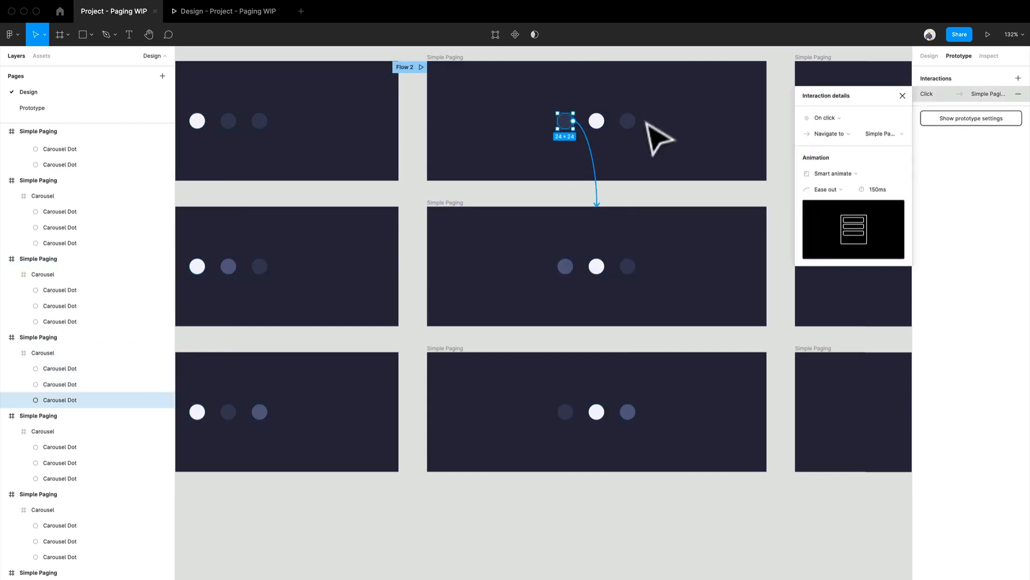
- Link the third dot of the second column's top frame to its third-row frame with On click and Smart animate
left_click(637, 127)
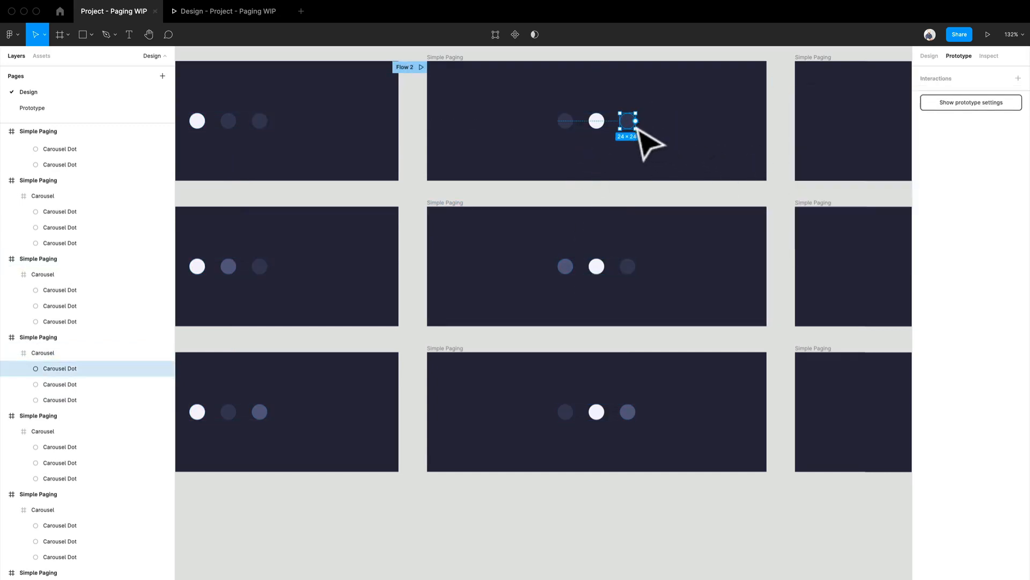
left_click_drag(636, 121, 671, 410)
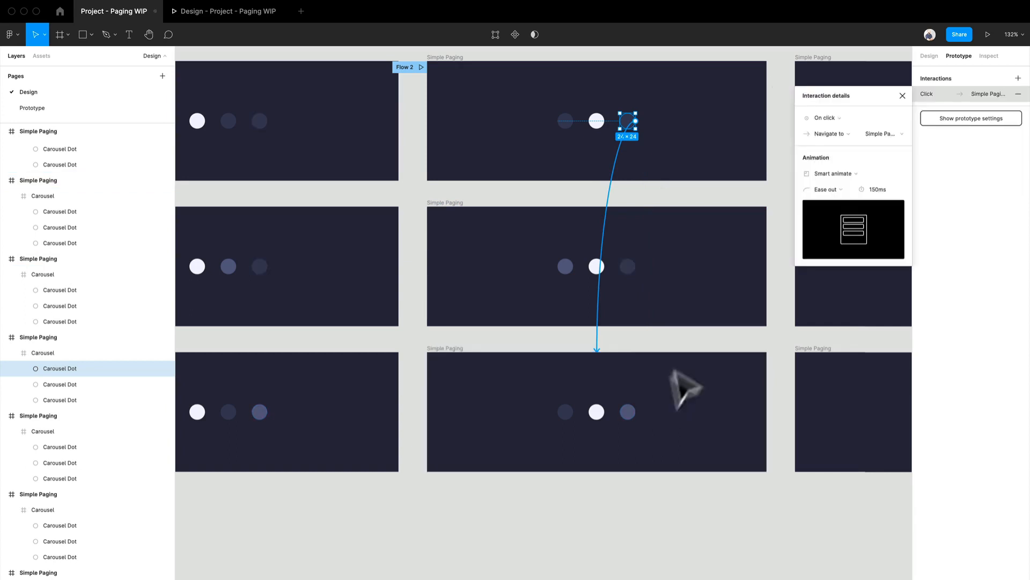
scroll(456, 121, "up", 2)
left_click(455, 123)
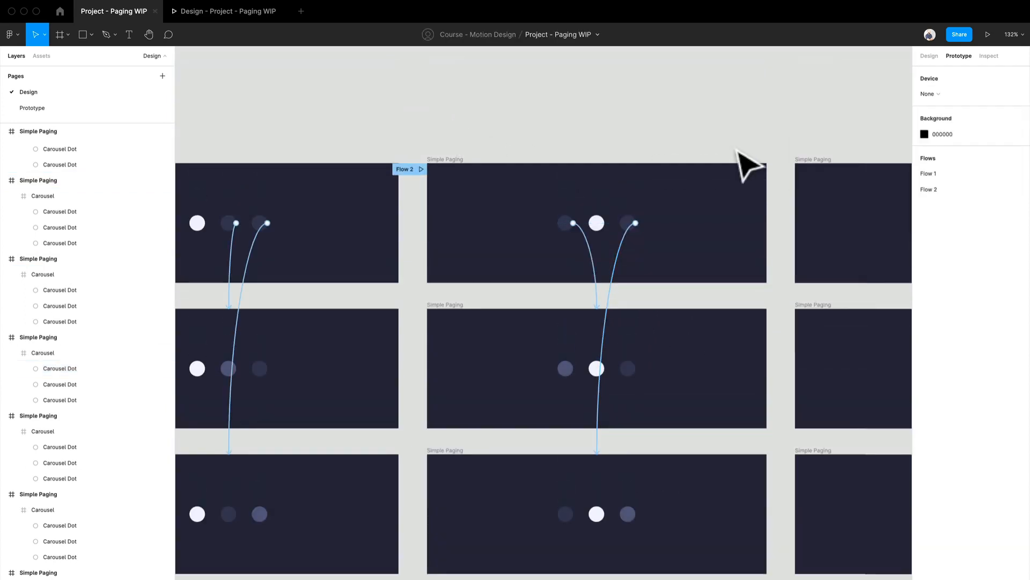
- Link the middle dot of the third column's top frame to its second-row frame with On click and Smart animate
left_click_drag(737, 152, 460, 101)
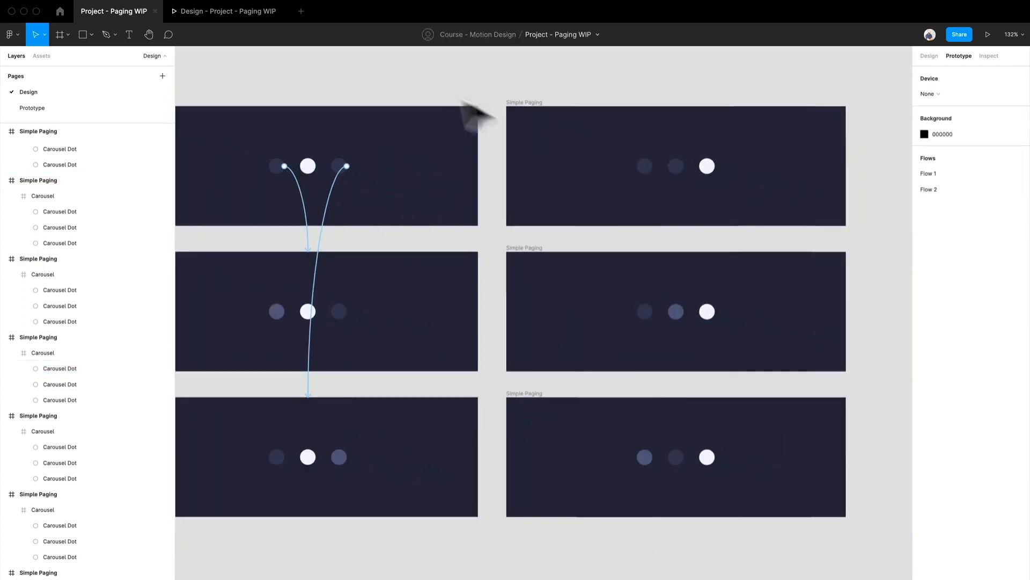
double_click(678, 170)
left_click_drag(684, 165, 677, 250)
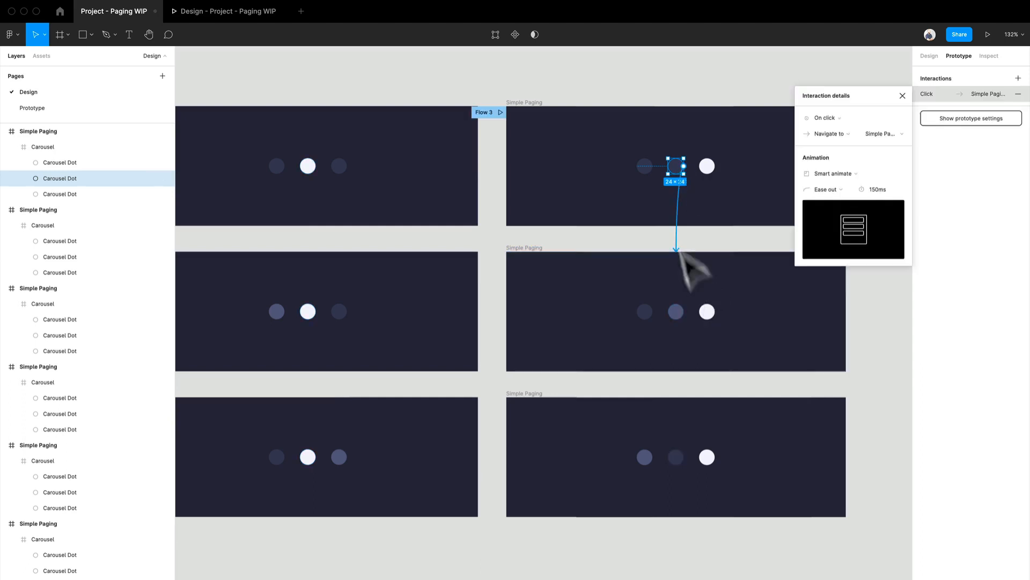
- Link the first dot of the third column's top frame to its third-row frame with an On click interaction
key("Tab")
left_click_drag(653, 166, 637, 436)
left_click(490, 541)
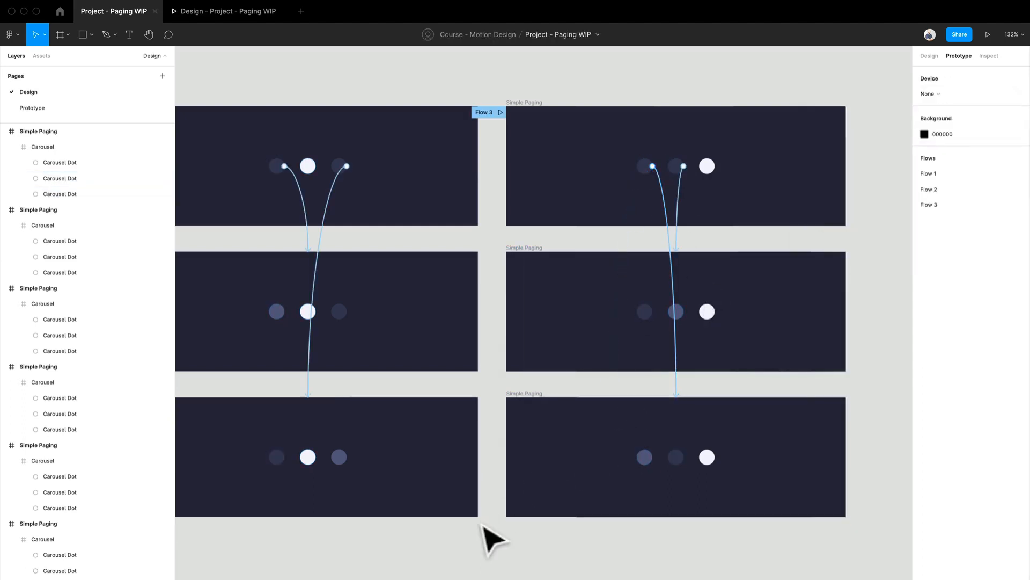
- Remove the flow starting points from the top frames of the third and second columns
left_click(491, 111)
left_click(1018, 76)
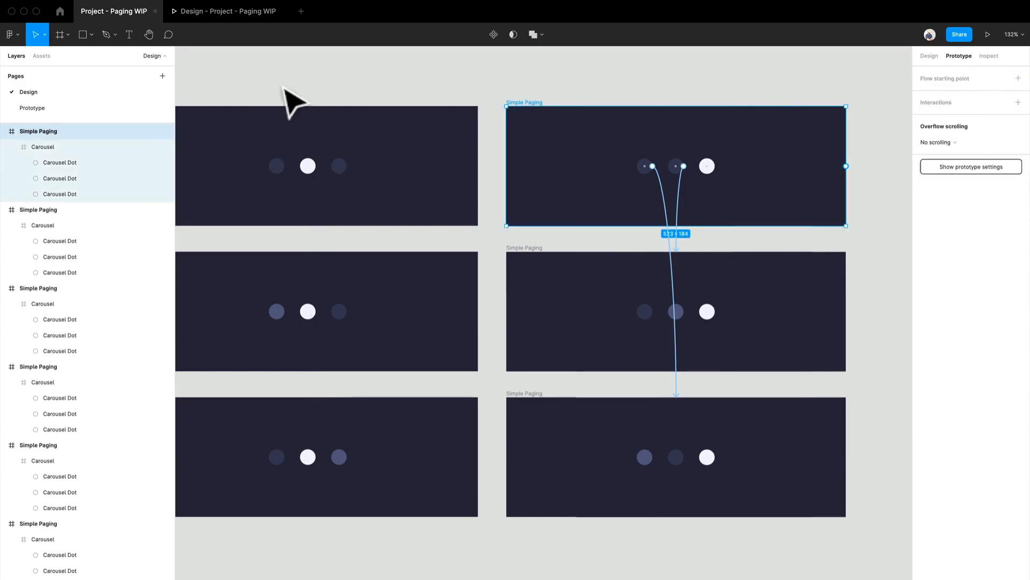
left_click_drag(285, 87, 533, 84)
left_click(393, 99)
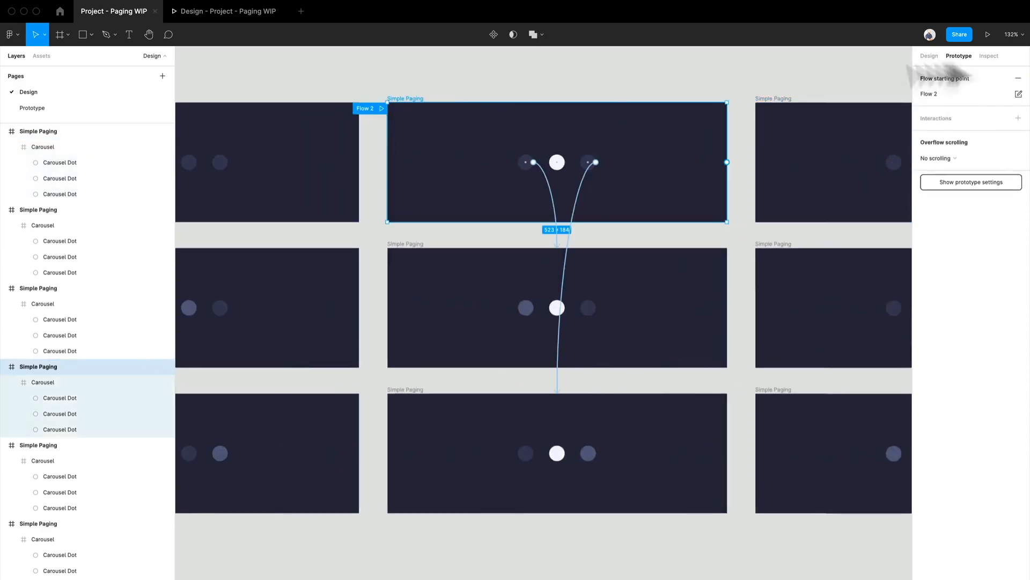
left_click(1016, 78)
left_click(604, 81)
- Link the first column's second-row frame to the second column's top frame with Smart animate, Ease out and a 200 ms duration
left_click_drag(416, 77, 571, 18)
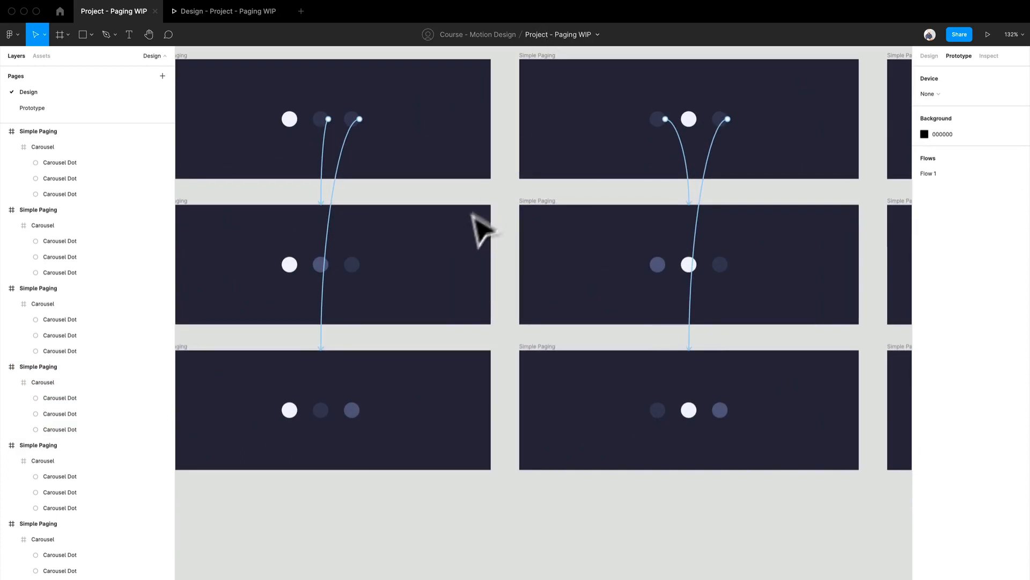
left_click_drag(434, 263, 488, 218)
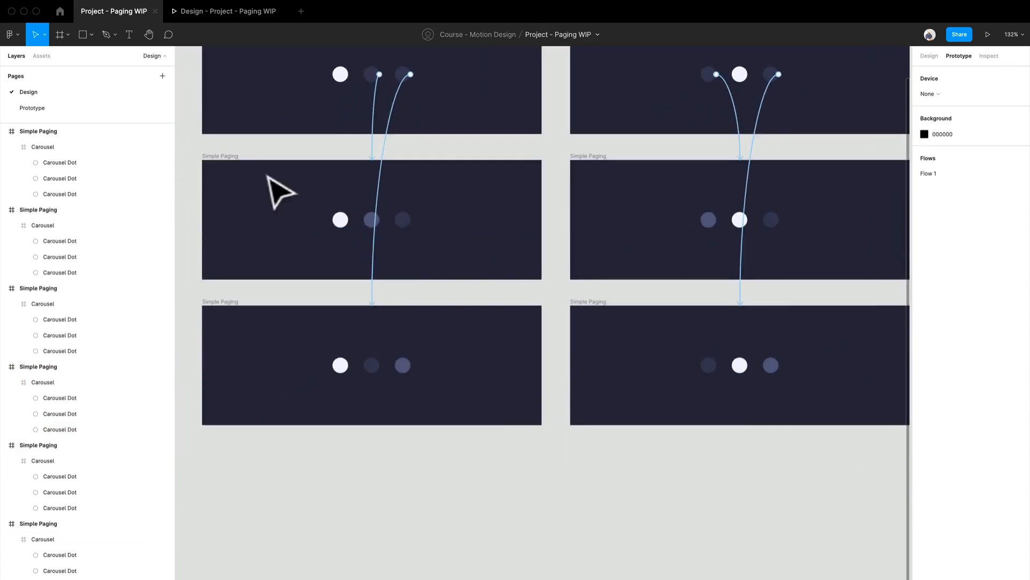
left_click(250, 173)
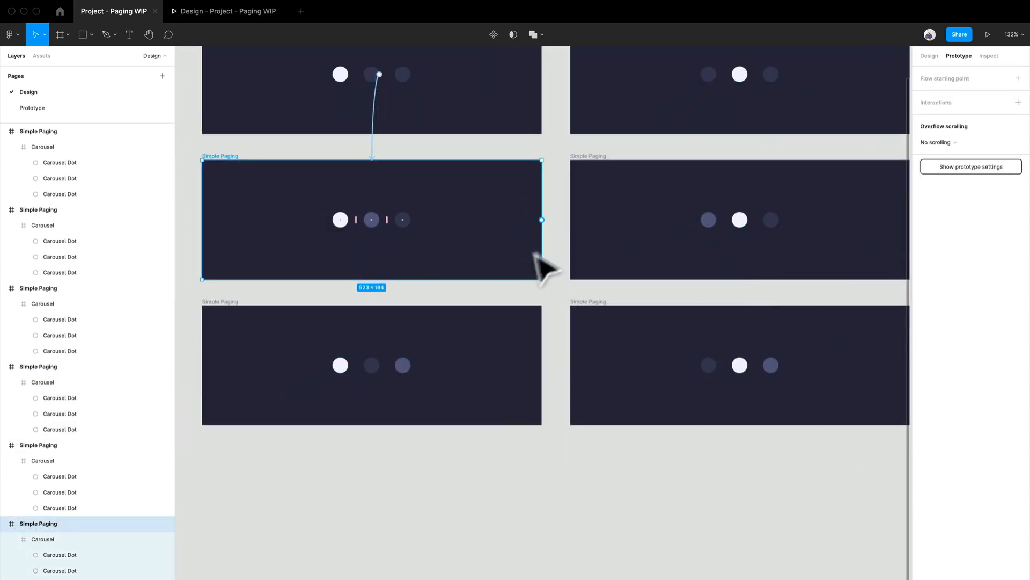
left_click_drag(542, 220, 667, 114)
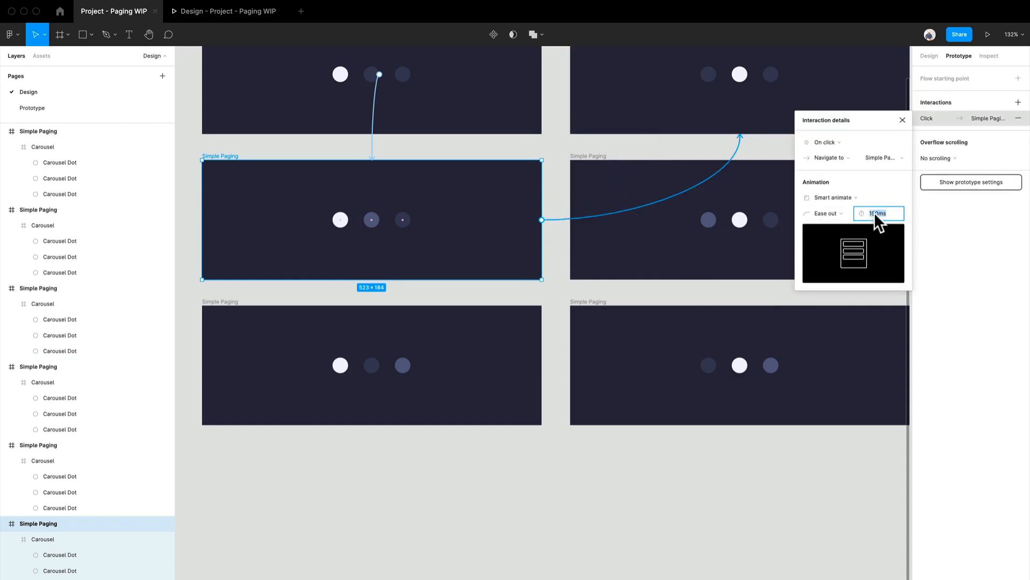
type("200")
key("Return")
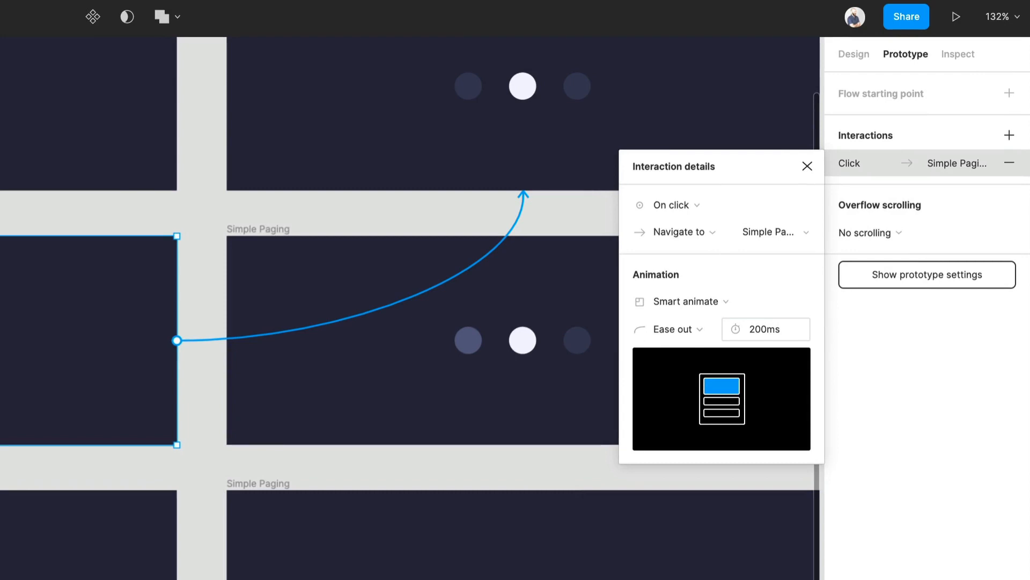
left_click(649, 500)
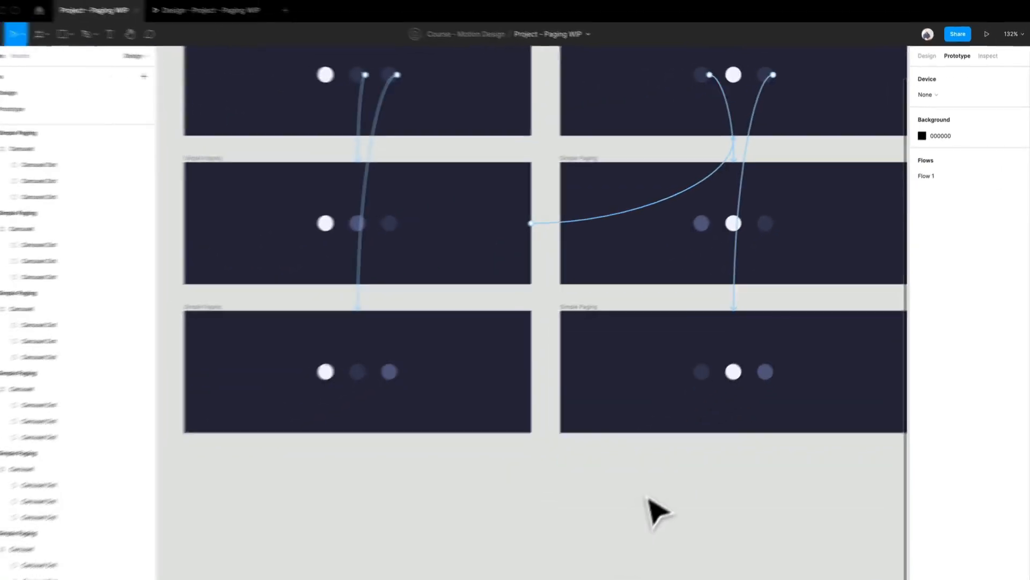
- Link the first column's third-row frame to the third column's top frame with Smart animate at 200 ms
left_click_drag(611, 497, 560, 563)
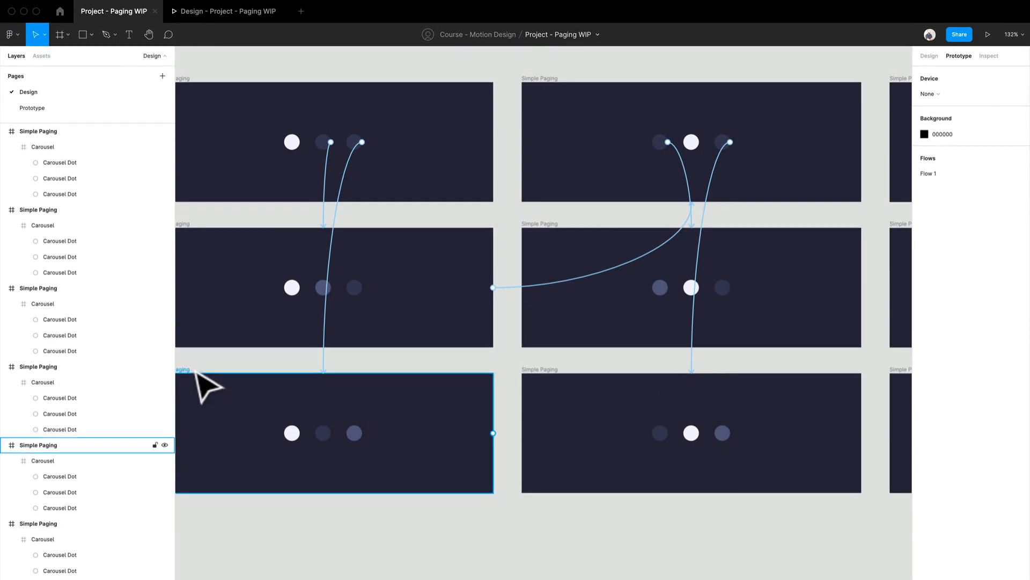
left_click(215, 390)
left_click_drag(494, 433, 907, 134)
scroll(770, 261, "left", 5)
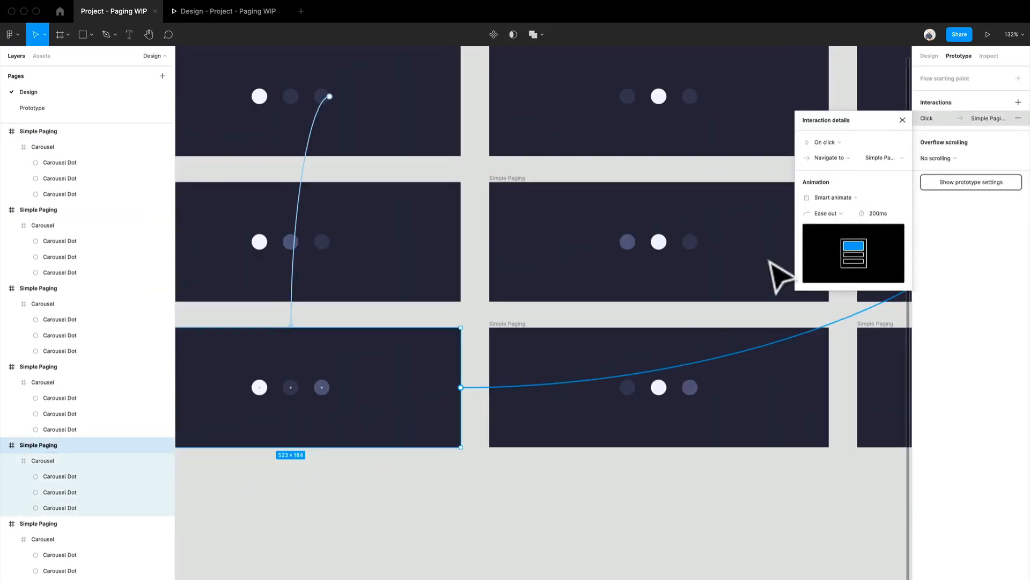
left_click(581, 286)
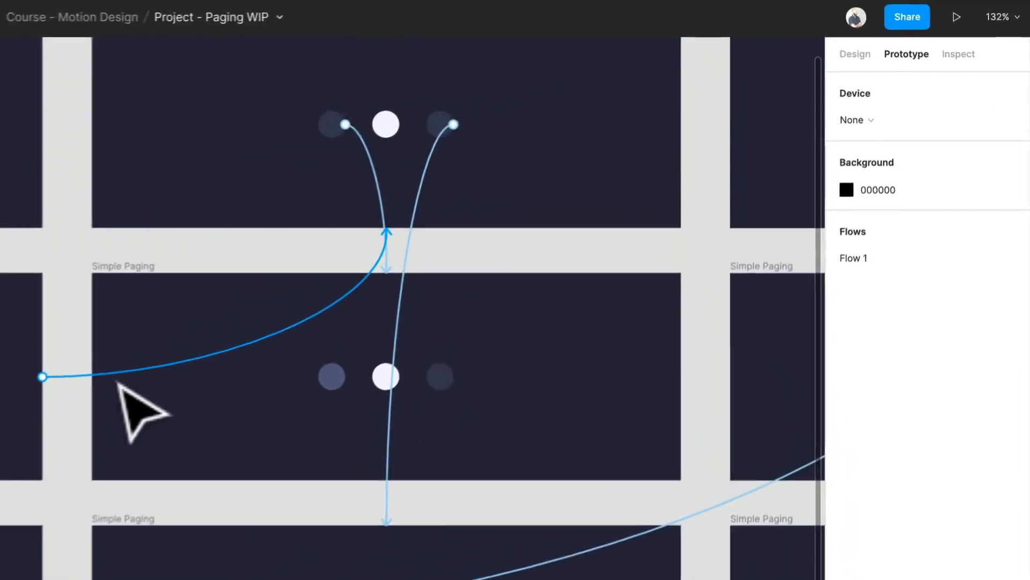
- Change the trigger of the first column's second-row frame link to After delay with a delay of 1 ms
left_click(451, 256)
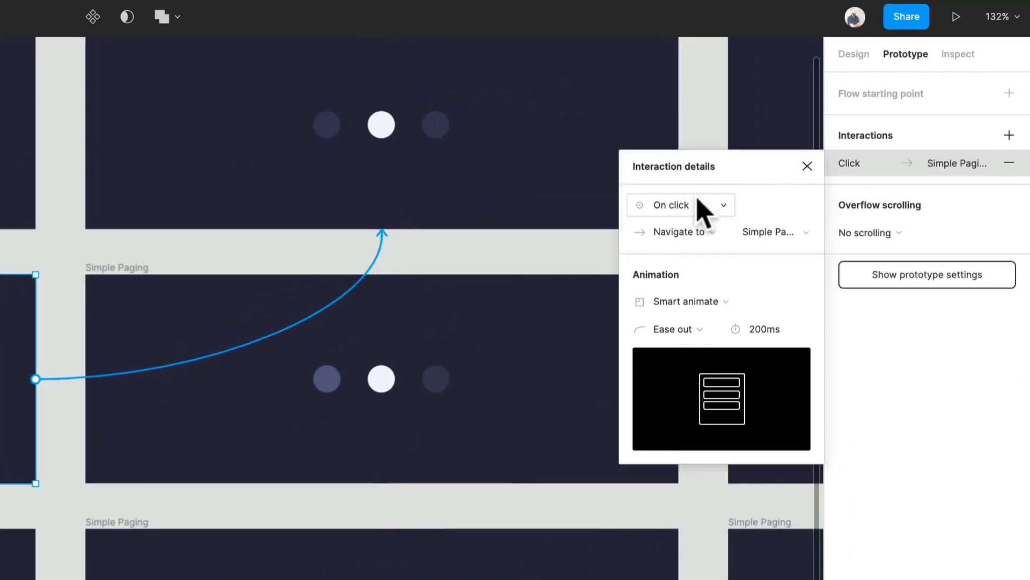
left_click(816, 148)
left_click(679, 420)
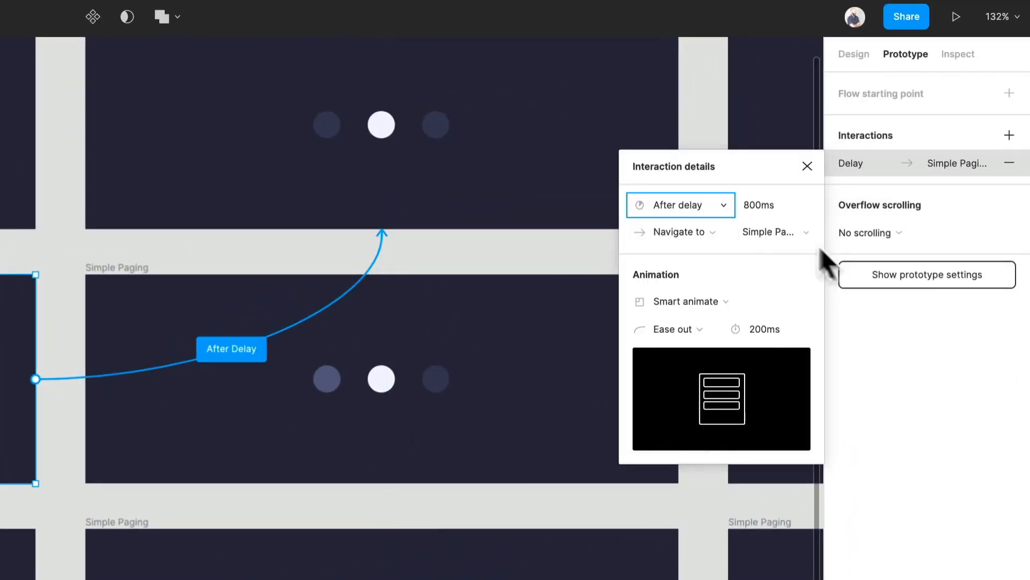
left_click(793, 211)
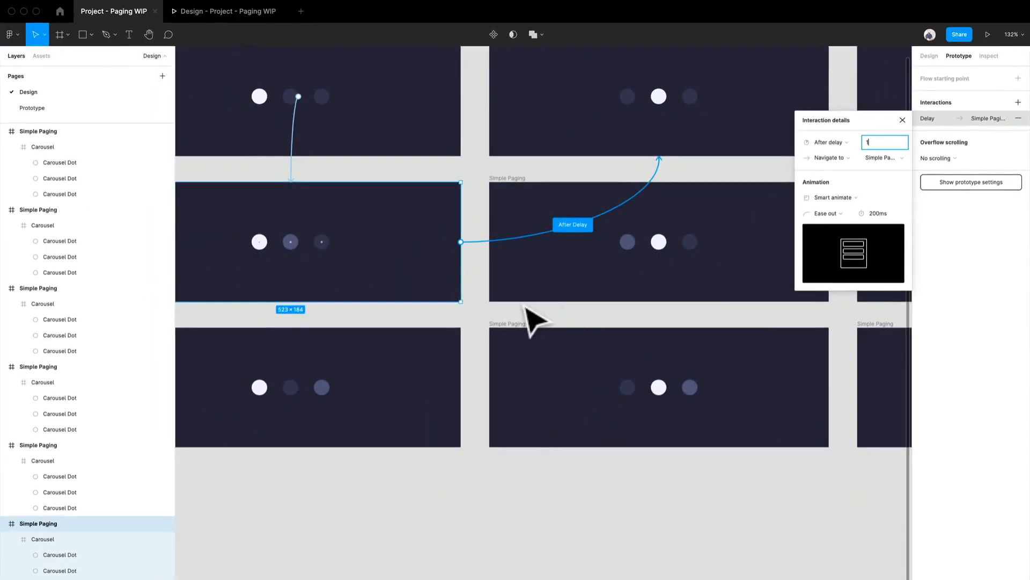
left_click(525, 306)
- Change the trigger of the first column's third-row frame link to After delay
left_click(496, 385)
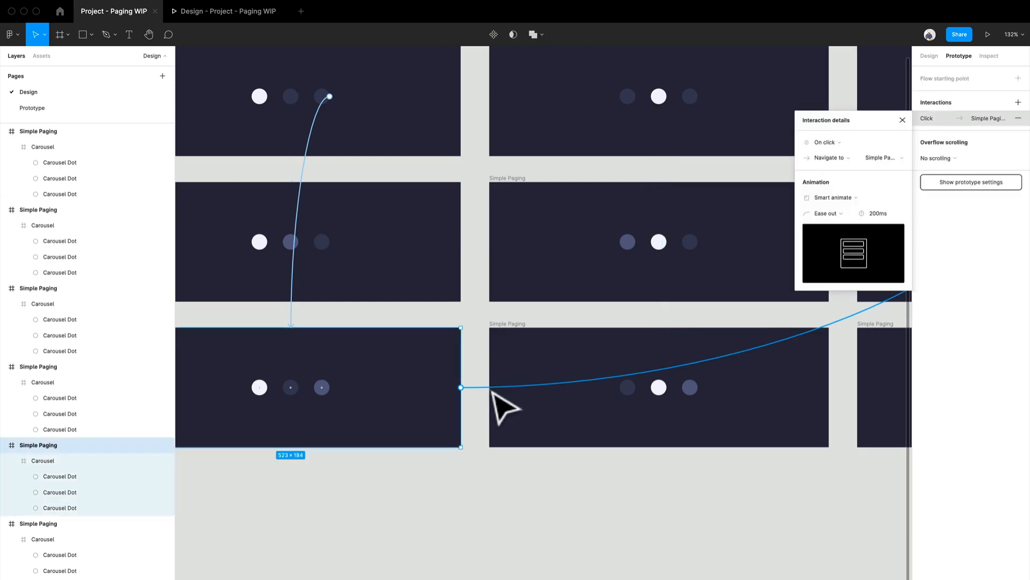
left_click(823, 140)
left_click(824, 263)
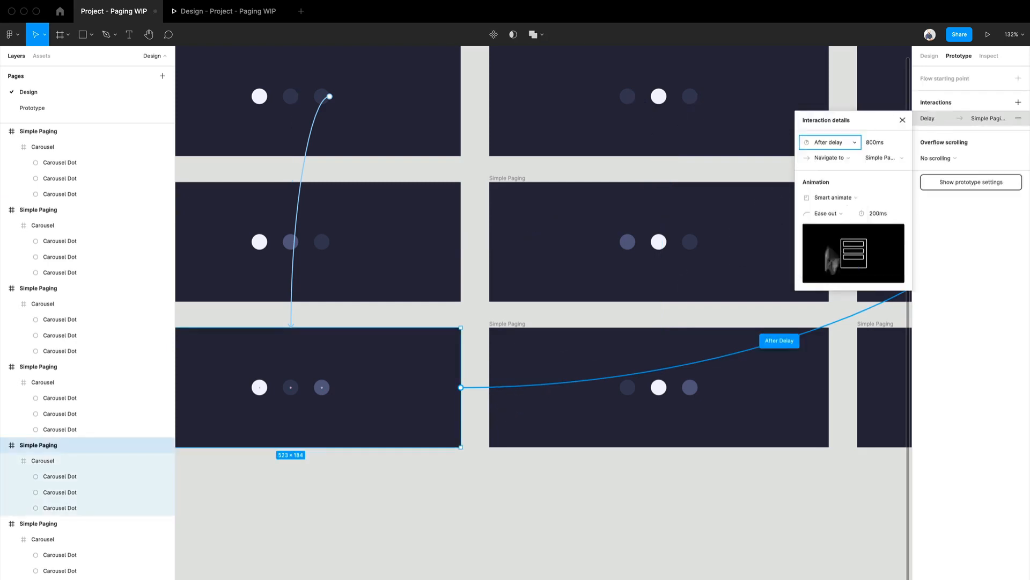
left_click(519, 513)
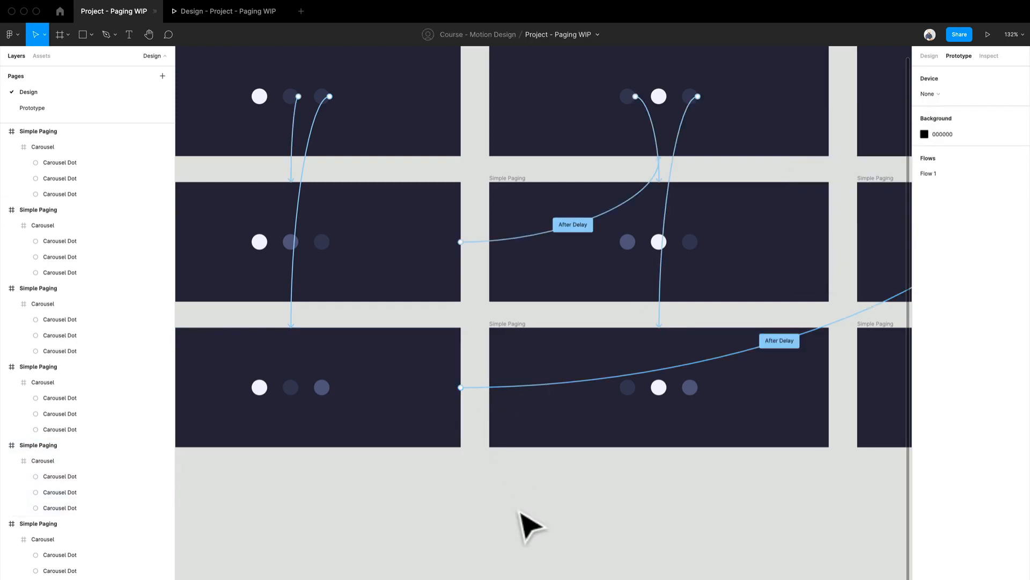
scroll(638, 516, "right", 5)
scroll(639, 515, "up", 1)
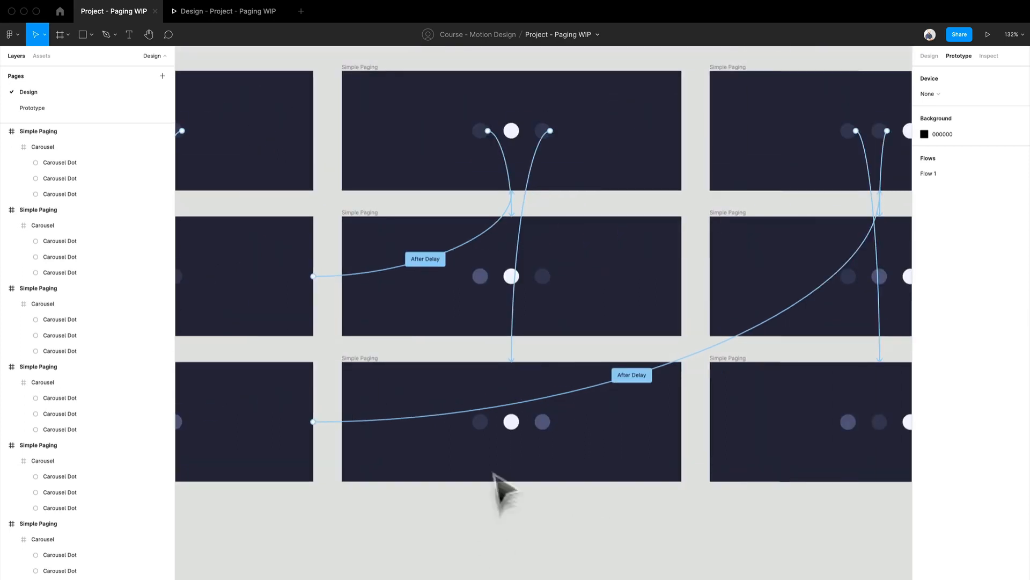
left_click(490, 276)
left_click(480, 275)
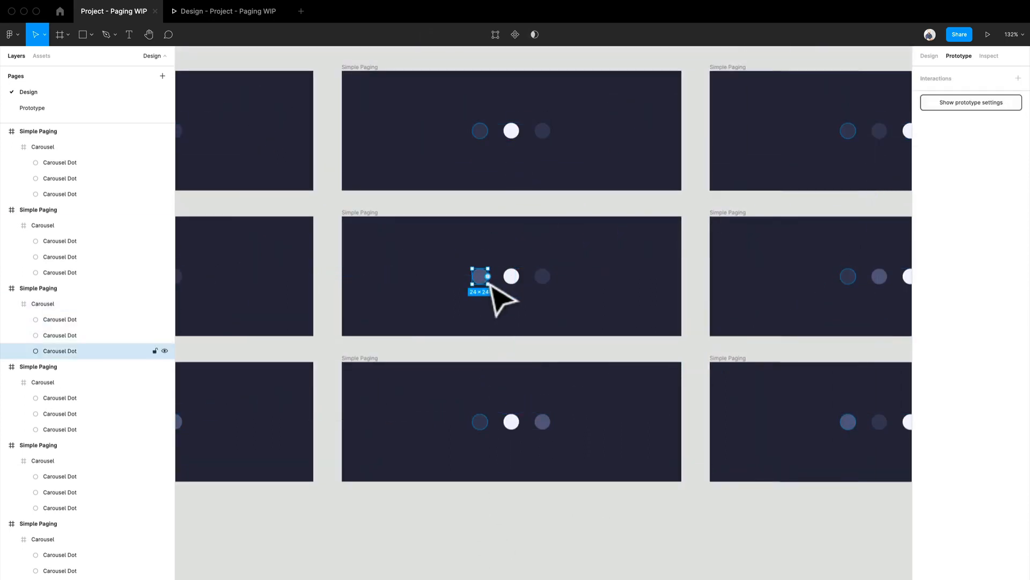
left_click_drag(488, 276, 306, 166)
left_click_drag(426, 245, 566, 239)
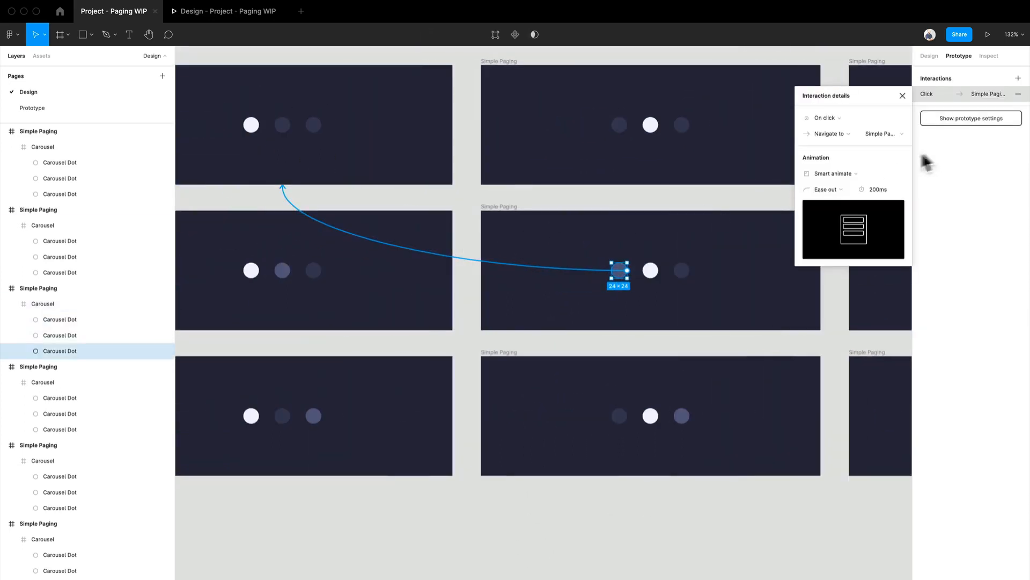
left_click(509, 199)
- Link the second column's second-row frame to the first column's top frame with an After delay trigger and Smart animate
left_click(505, 207)
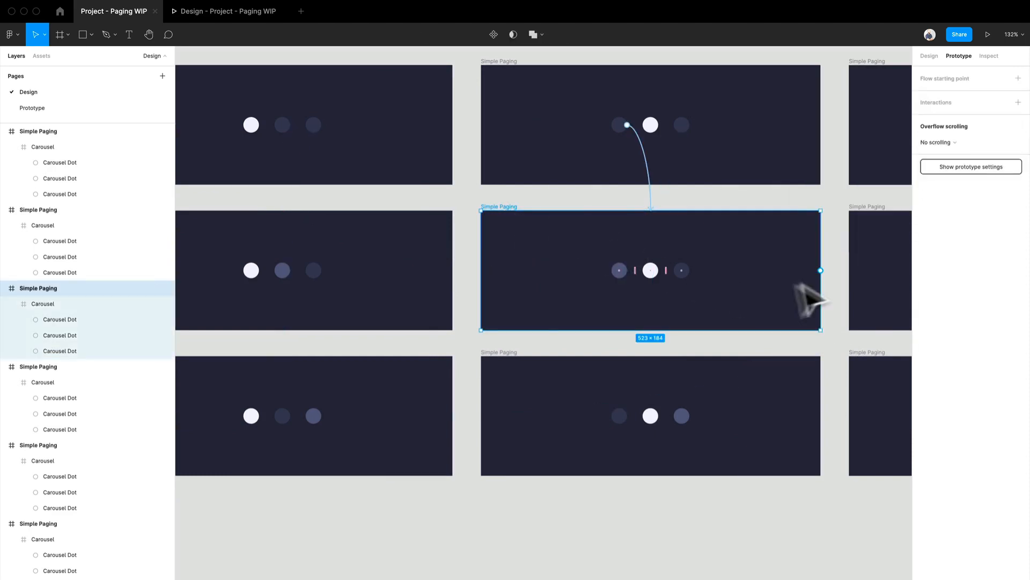
left_click_drag(827, 275, 363, 152)
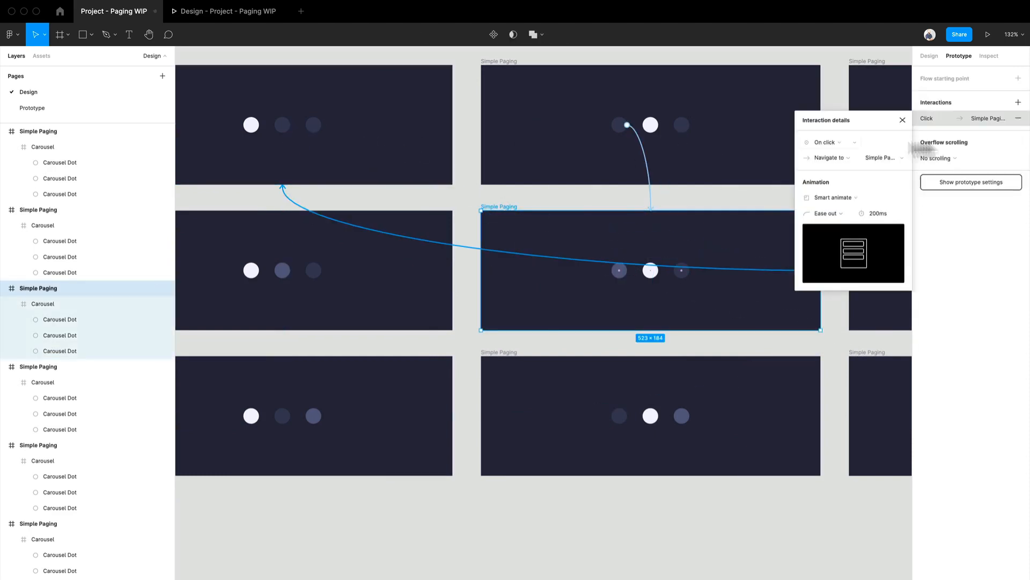
left_click(854, 143)
left_click(816, 256)
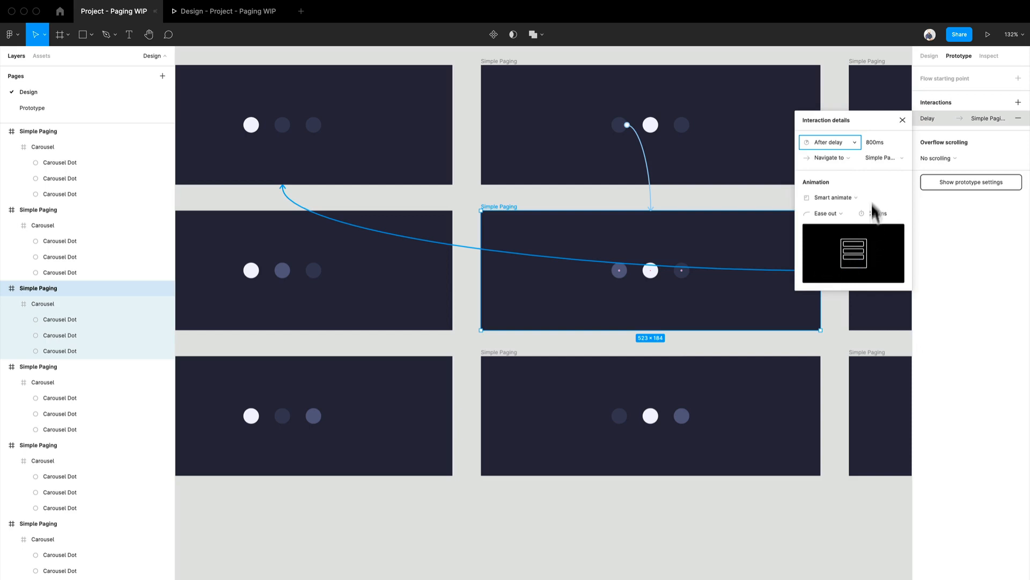
left_click(845, 349)
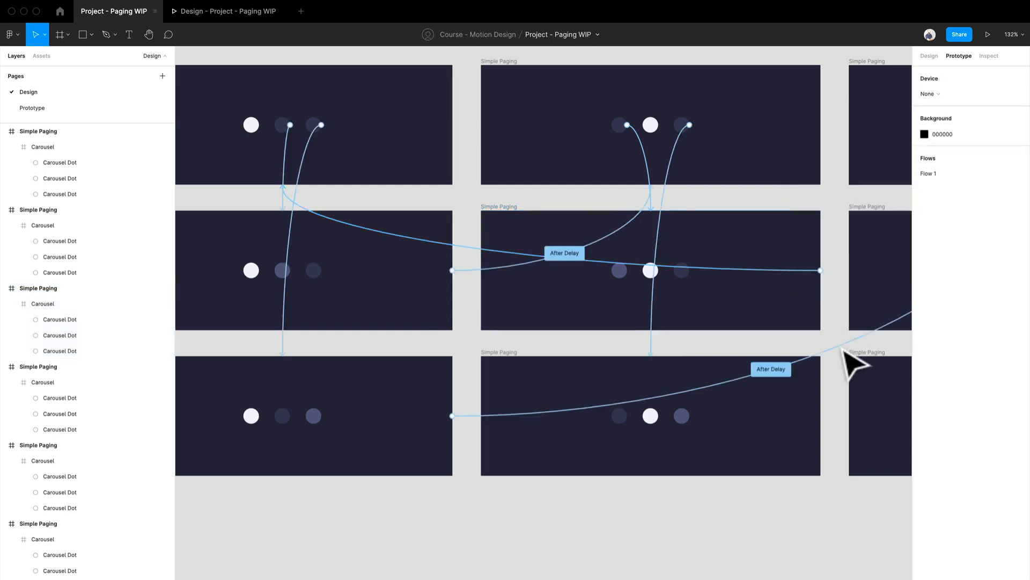
- Link the second column's third-row frame to the third column's top frame with Smart animate and an After delay trigger of 1 ms
left_click_drag(844, 350, 698, 264)
left_click(417, 289)
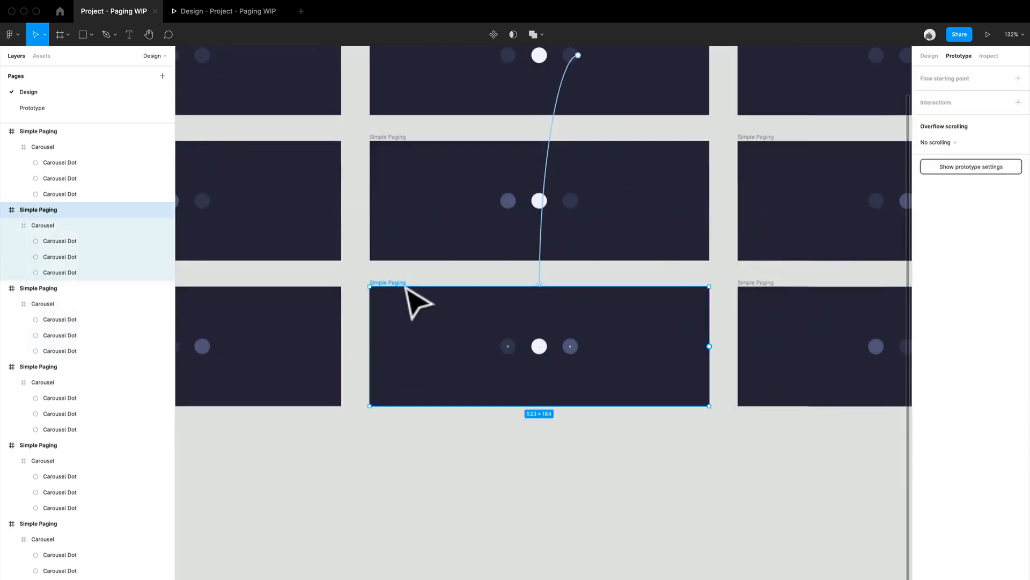
left_click_drag(709, 346, 826, 104)
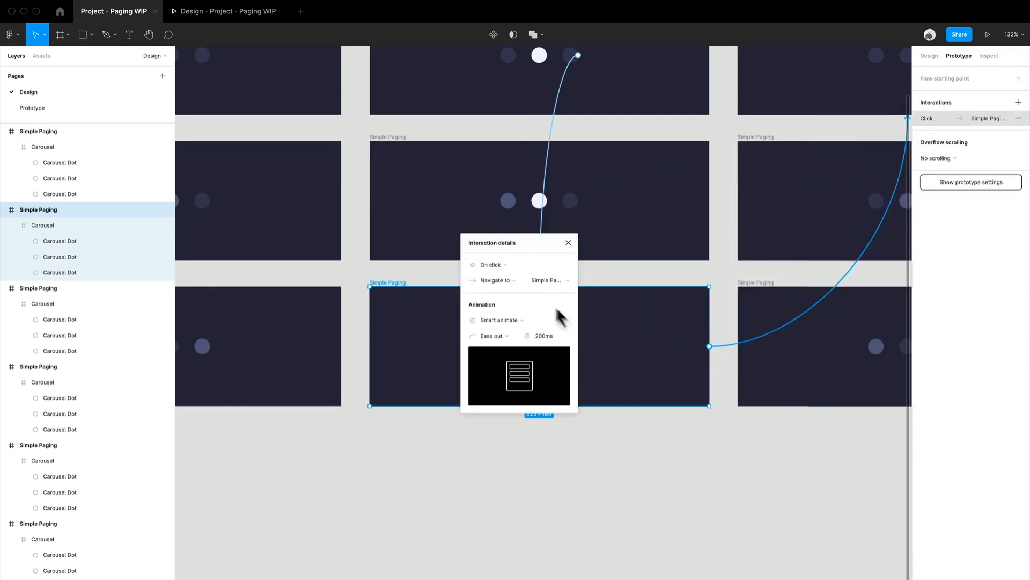
left_click(502, 267)
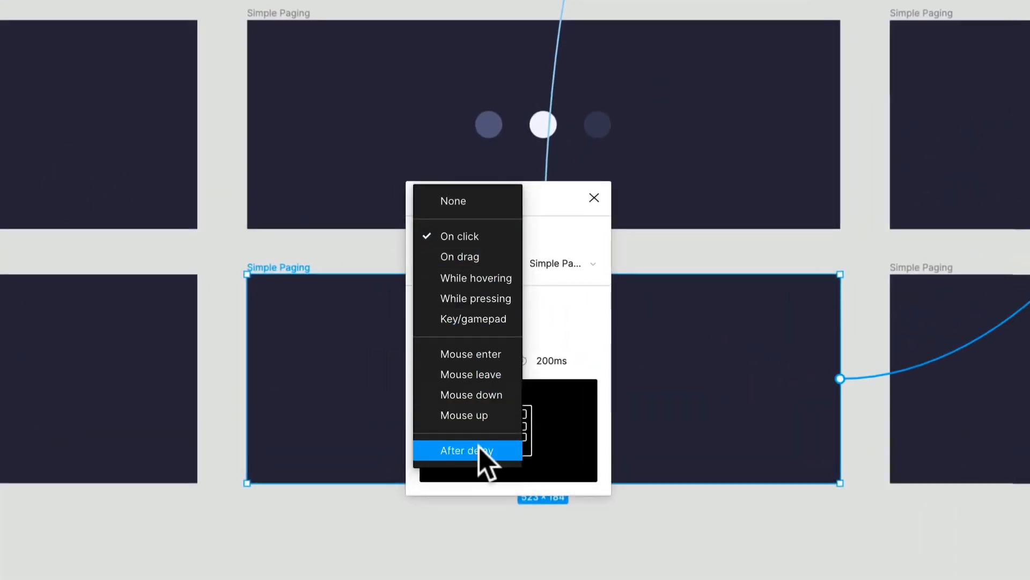
left_click(481, 450)
left_click(569, 237)
type("1")
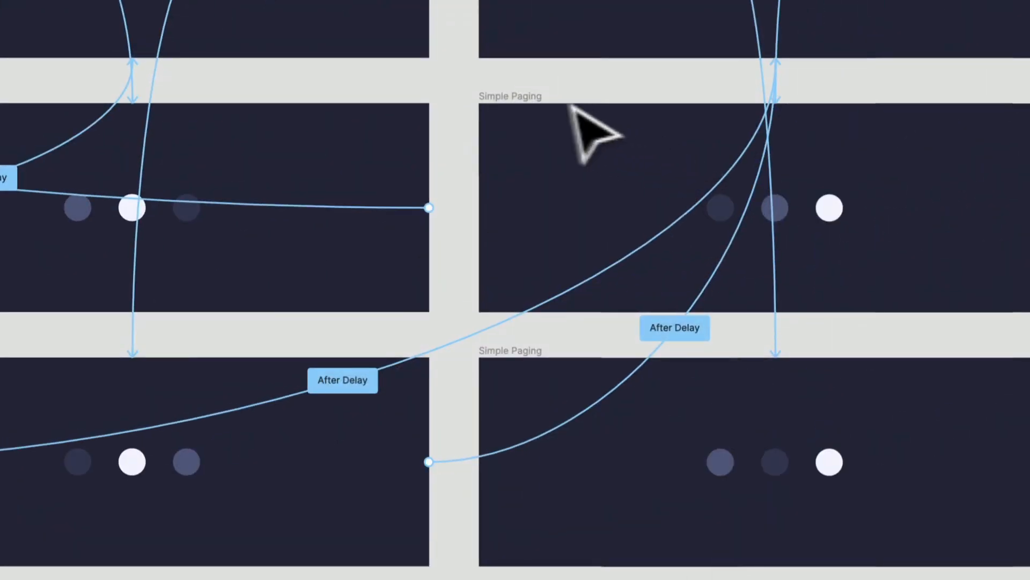
- Link the third column's second-row frame to the second column's top frame with an After delay trigger and Smart animate
left_click(539, 98)
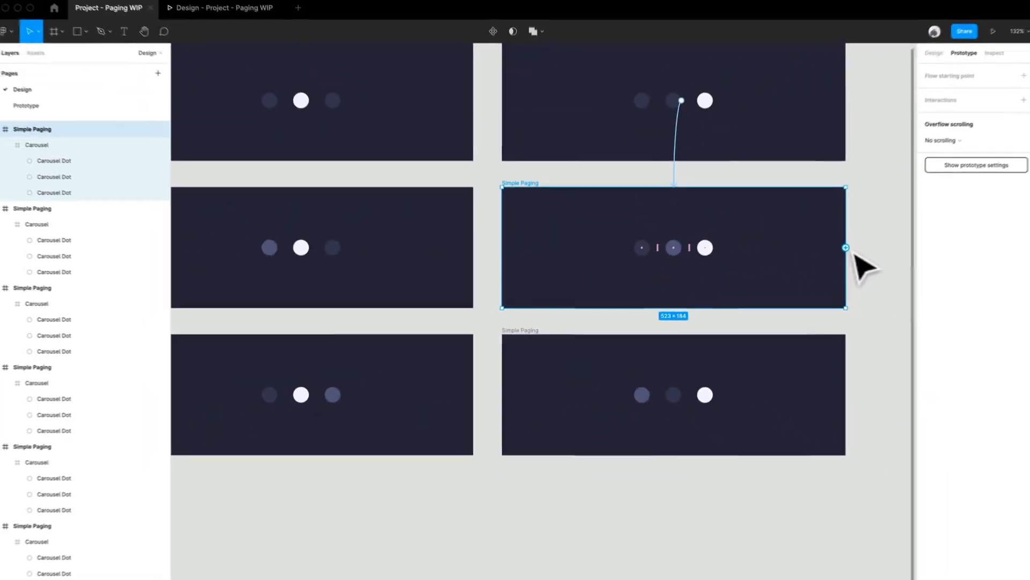
left_click_drag(845, 248, 343, 148)
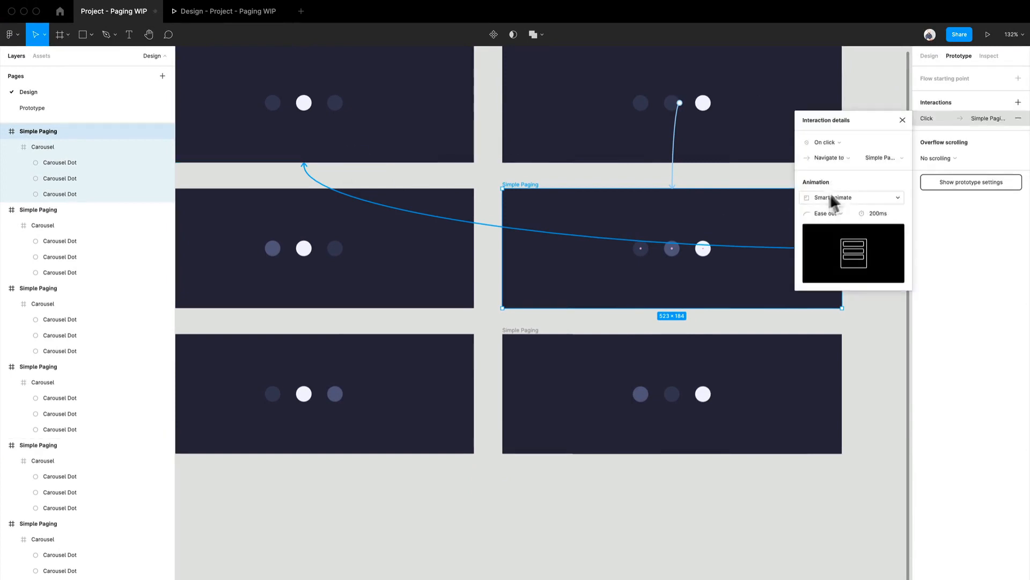
left_click(827, 142)
left_click(840, 269)
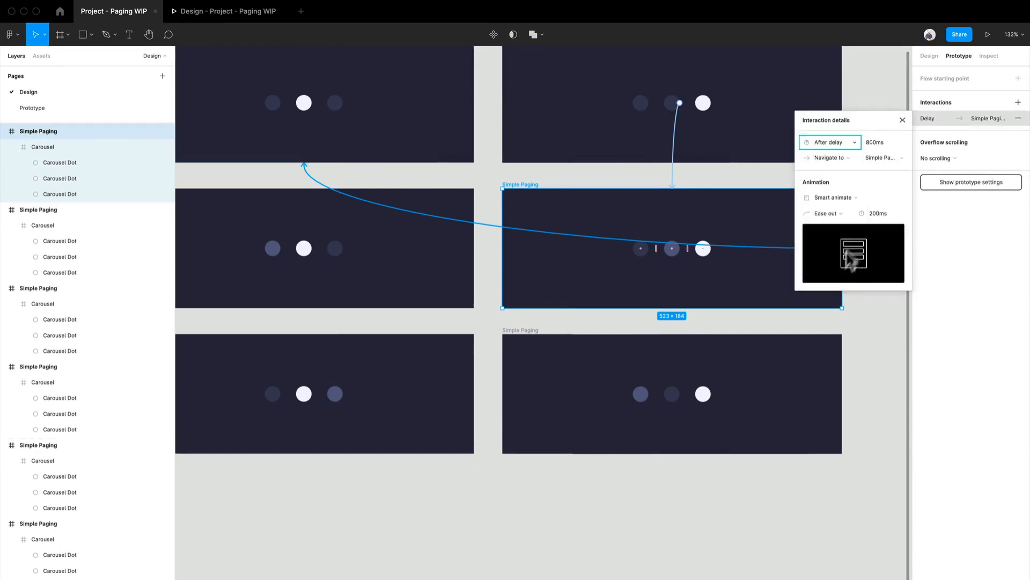
left_click(817, 524)
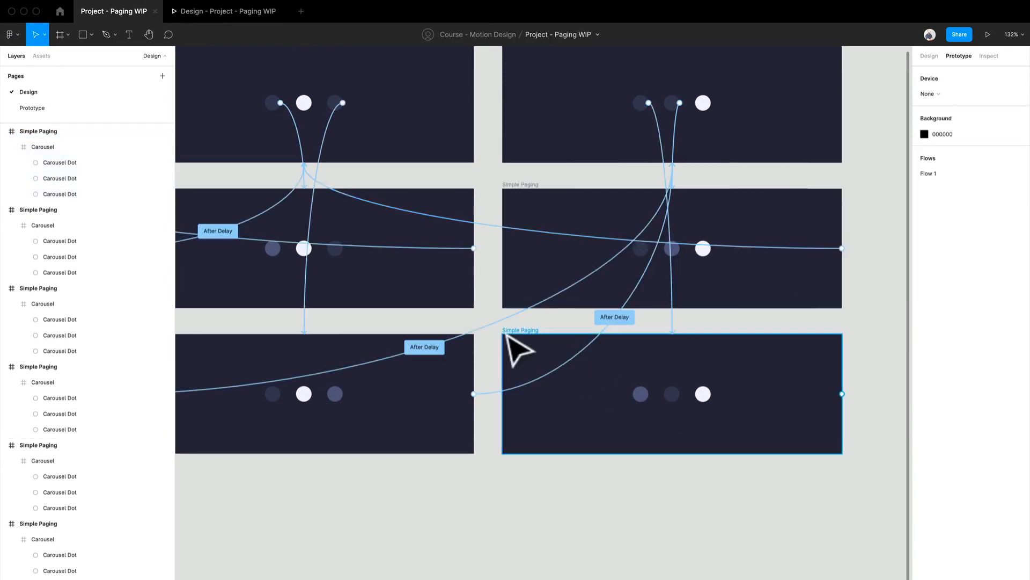
- Link the third column's third-row frame to the first column's top frame with Smart animate and an After delay trigger of 1 ms
left_click(514, 338)
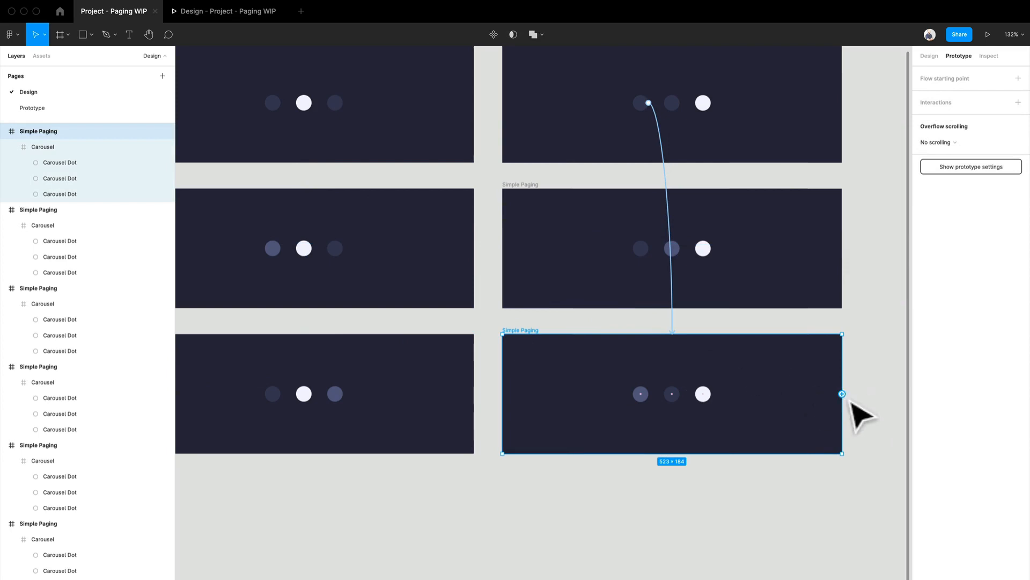
left_click_drag(842, 393, 6, 210)
left_click_drag(159, 135, 160, 136)
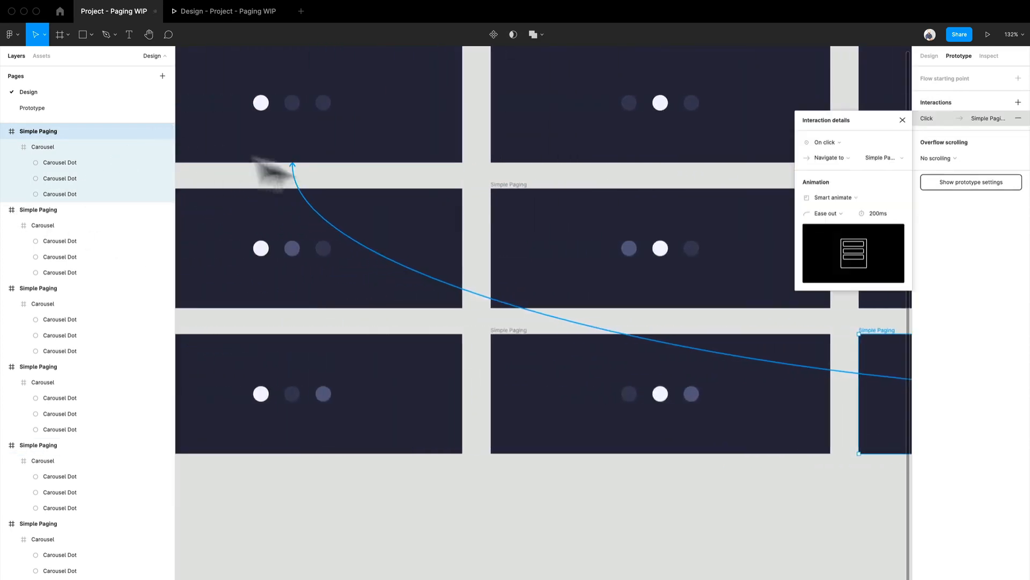
left_click(847, 144)
left_click(829, 265)
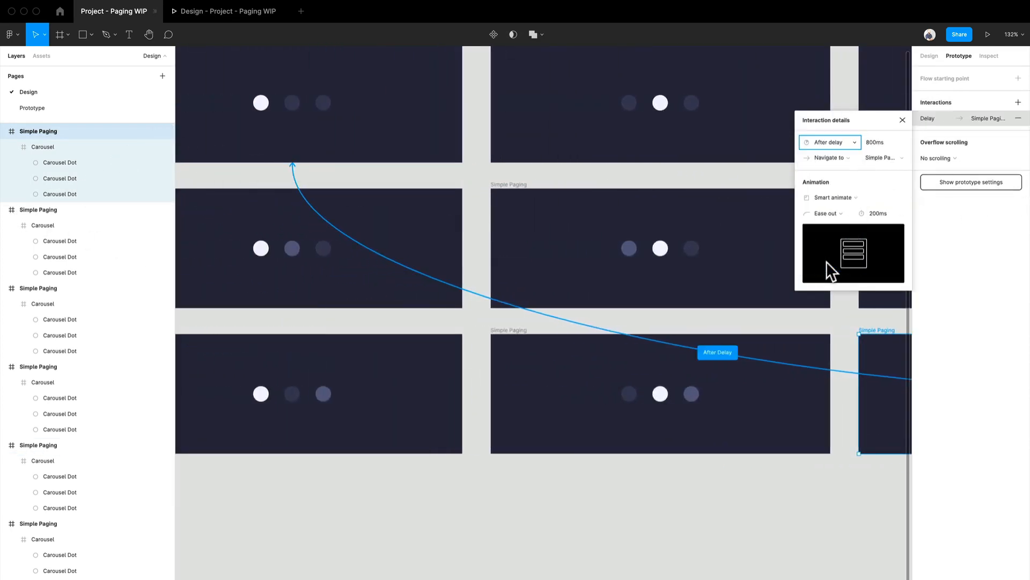
left_click(883, 144)
type("1")
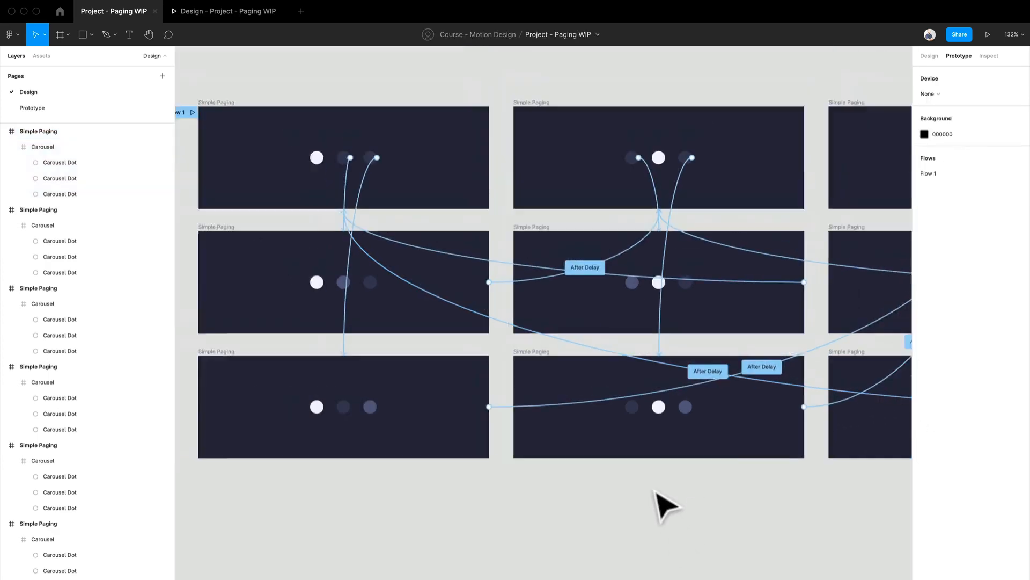
- Test the Flow 1 prototype by repeatedly activating the three carousel dots in varying order to check their highlight transitions, and return to the design file
scroll(653, 489, "down", 4)
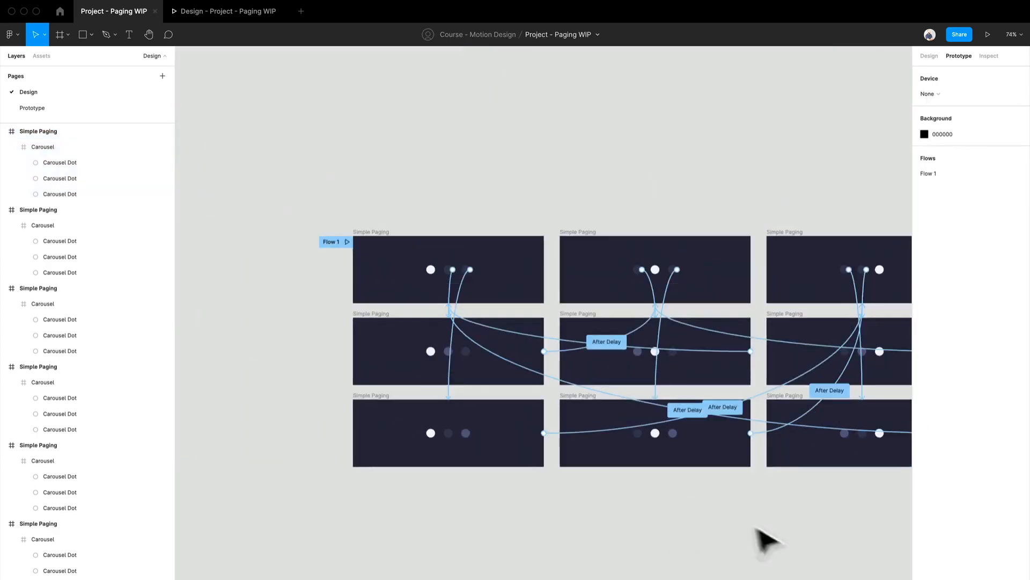
left_click_drag(752, 527, 623, 489)
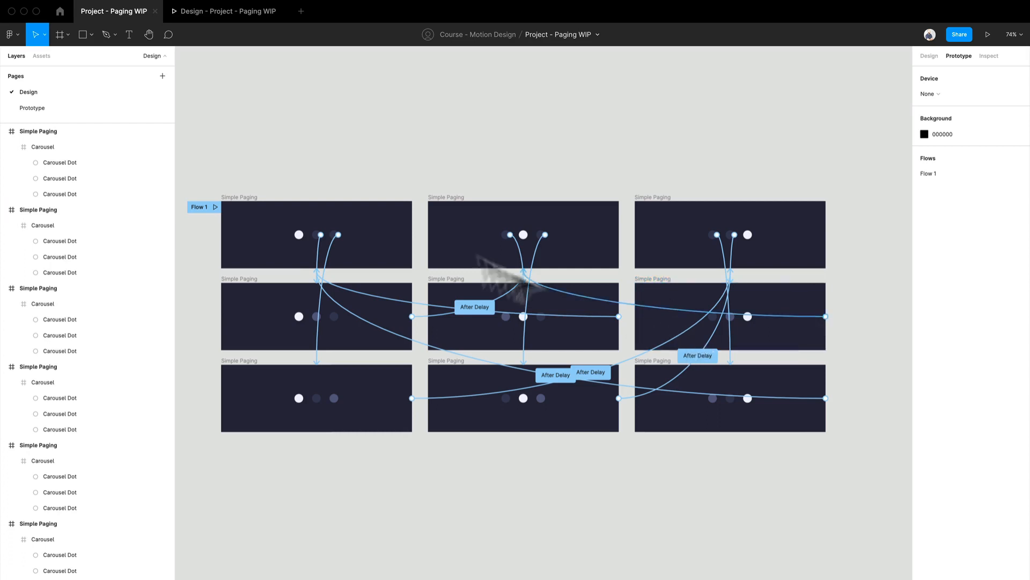
left_click(234, 10)
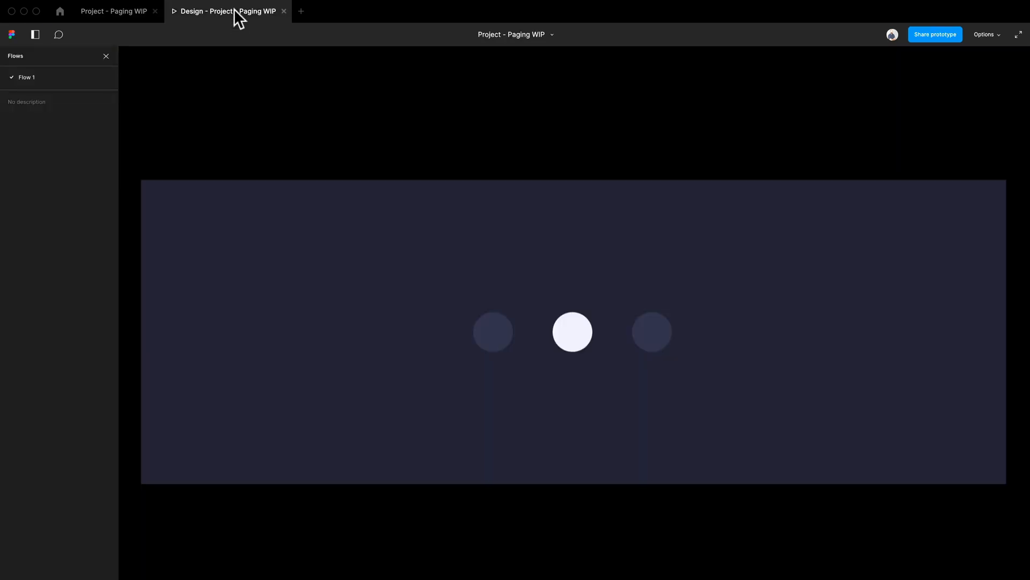
left_click(576, 339)
left_click(489, 336)
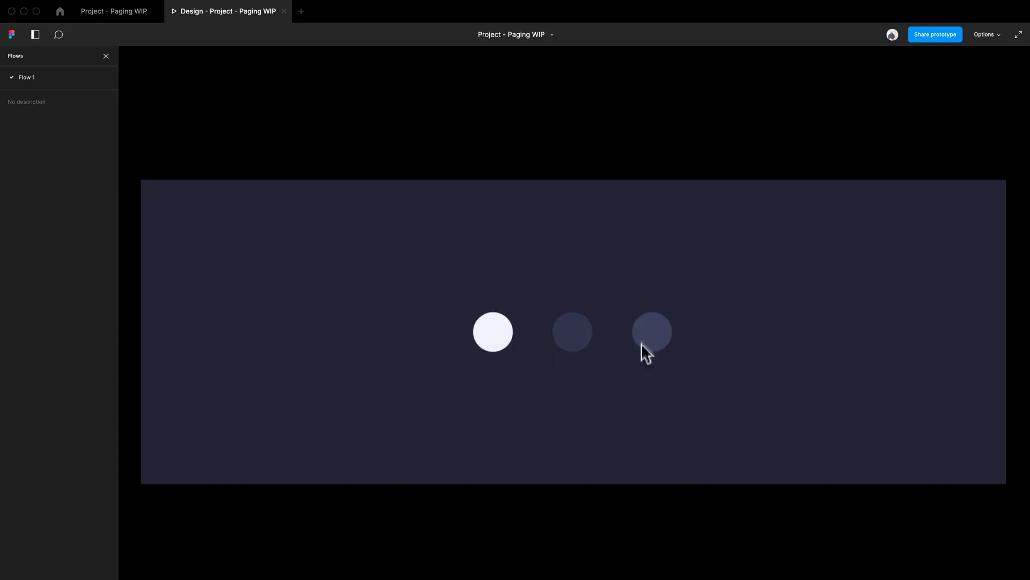
left_click(643, 344)
left_click(582, 332)
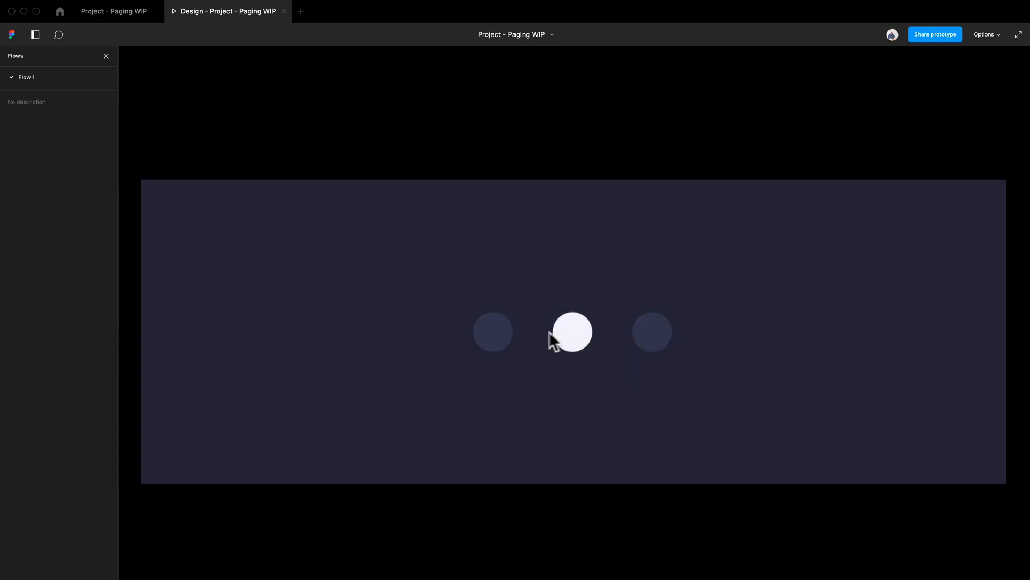
left_click(489, 359)
left_click(578, 341)
left_click(639, 338)
left_click(664, 363)
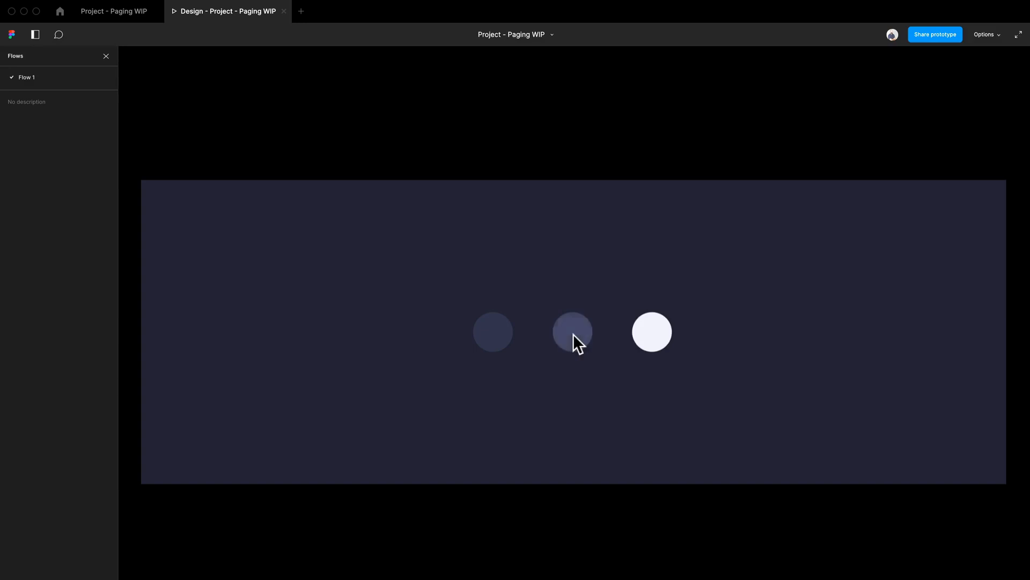
left_click(573, 337)
left_click(489, 351)
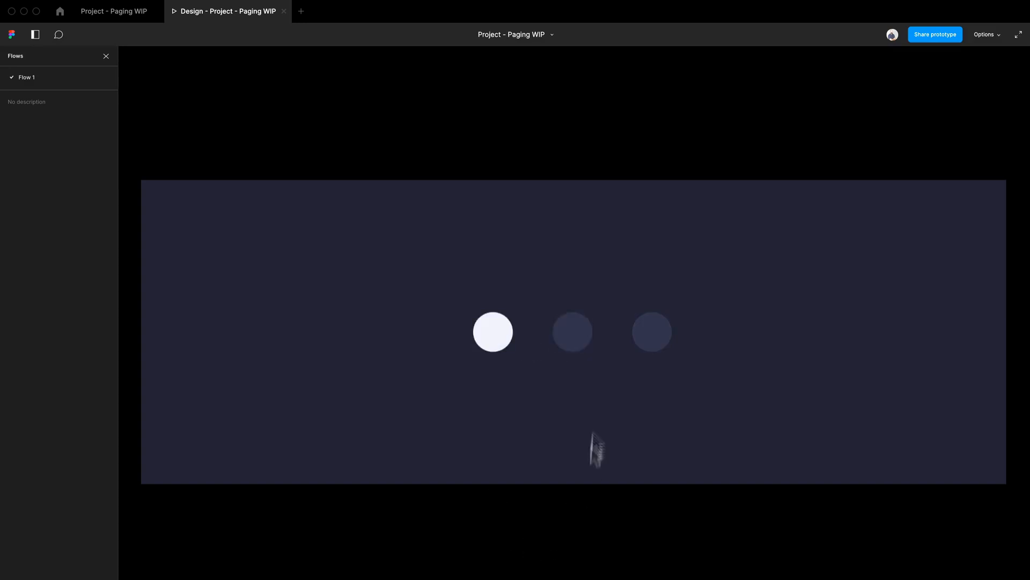
left_click(580, 342)
left_click(642, 341)
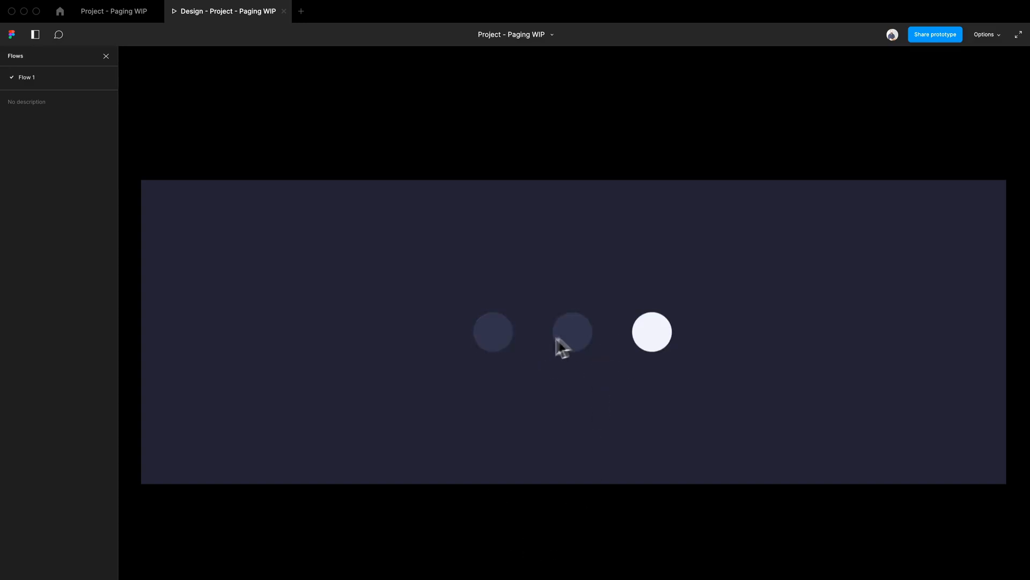
left_click(559, 342)
left_click(505, 350)
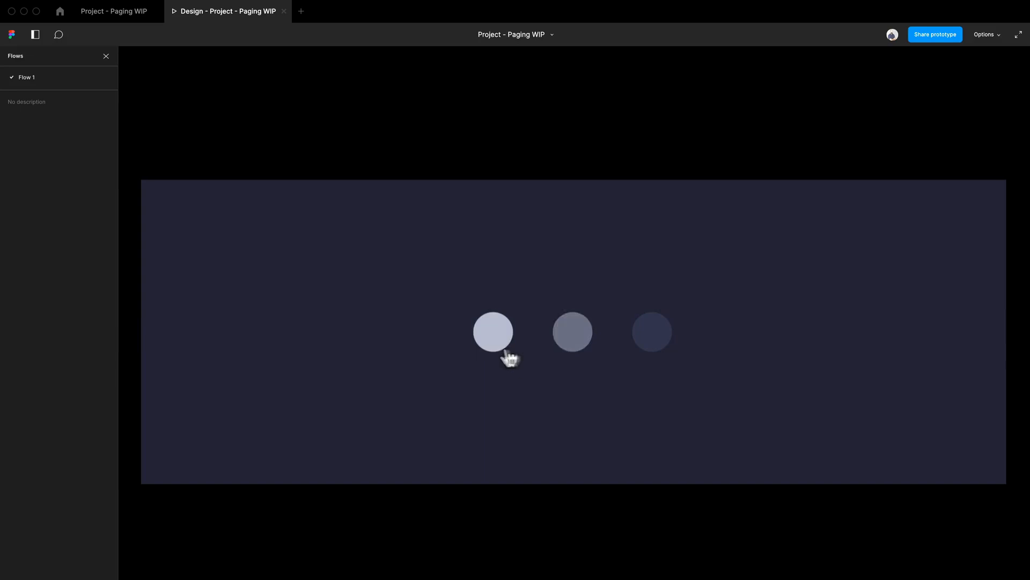
left_click(579, 346)
left_click(655, 346)
left_click(572, 341)
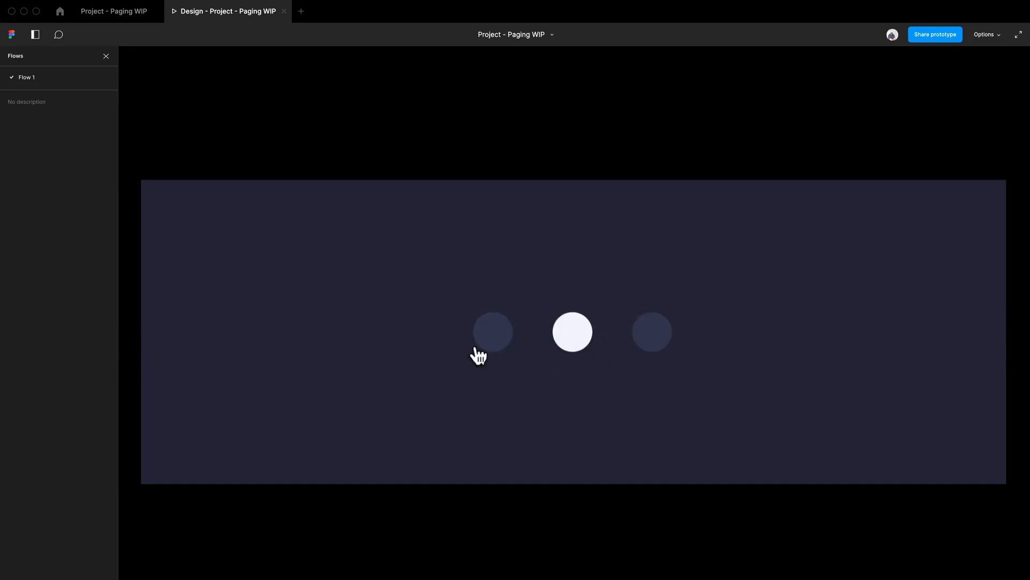
left_click(481, 346)
left_click(579, 341)
left_click(654, 346)
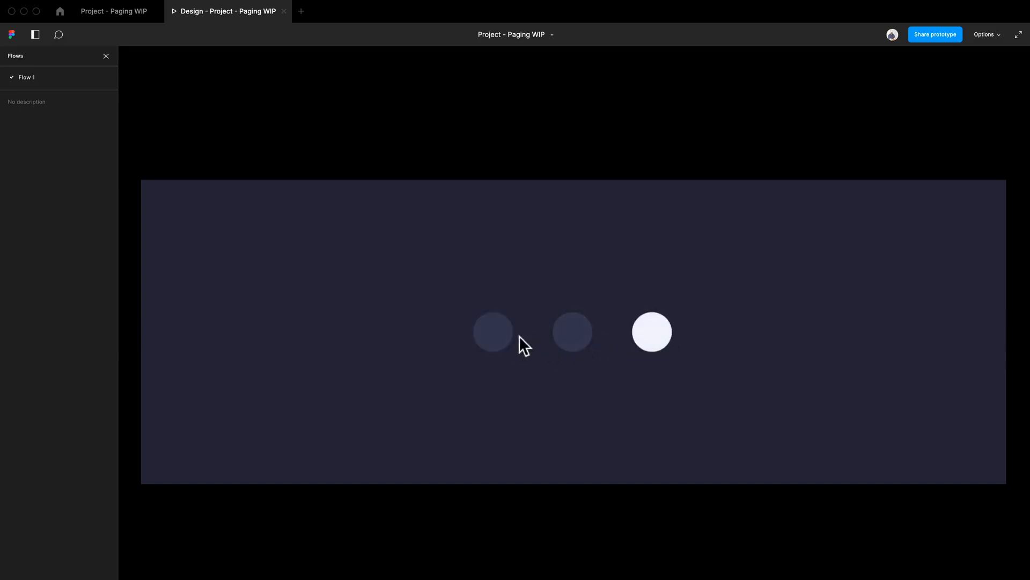
left_click(519, 344)
left_click(648, 343)
left_click(570, 340)
left_click(502, 345)
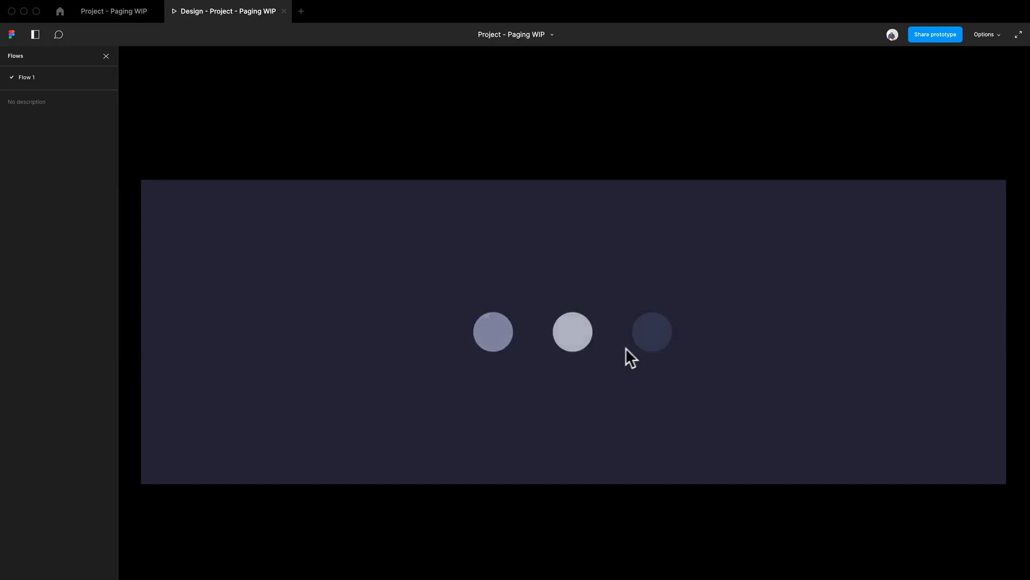
left_click(658, 342)
left_click(576, 340)
left_click(510, 337)
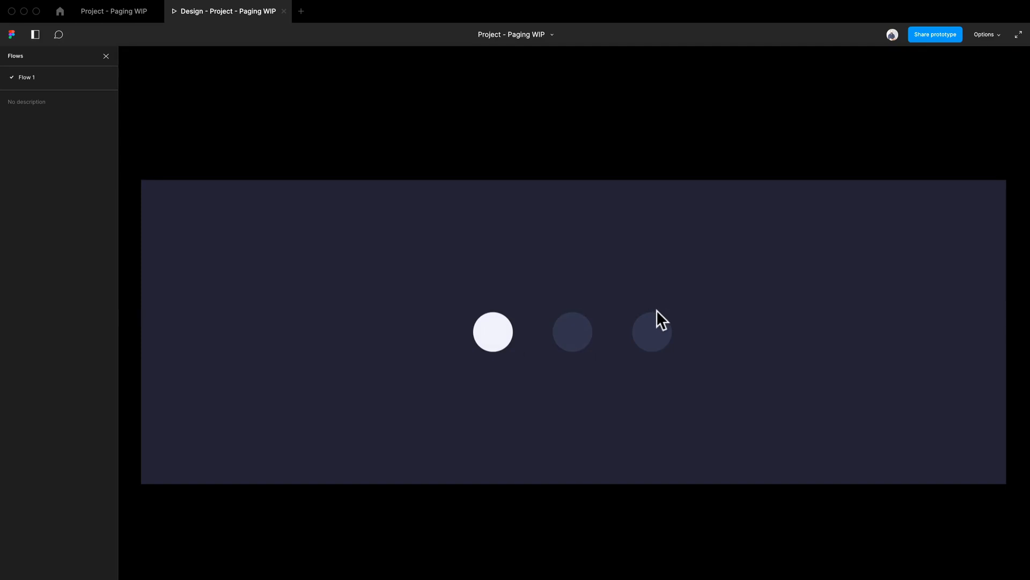
left_click(657, 339)
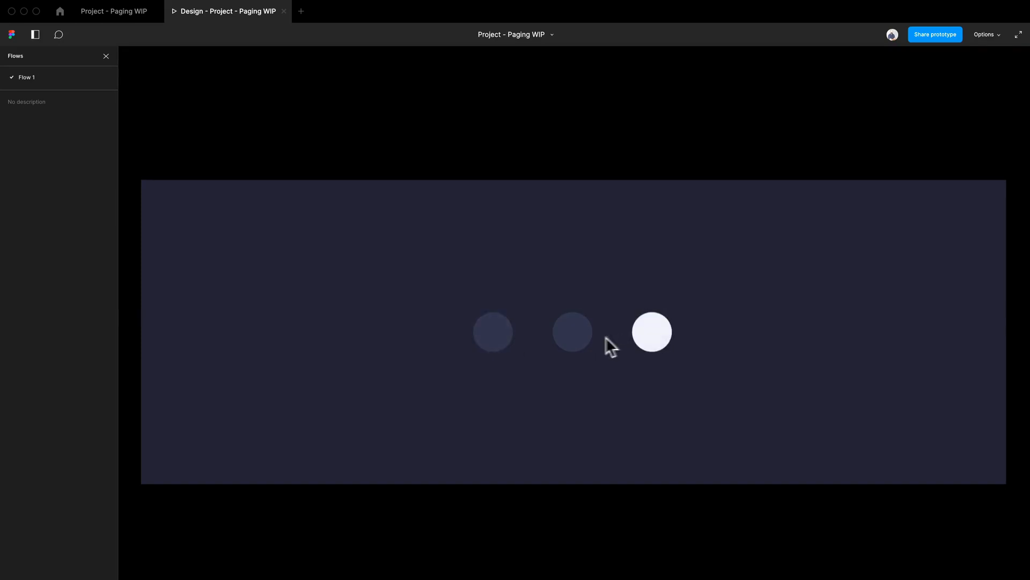
left_click(491, 350)
left_click(572, 346)
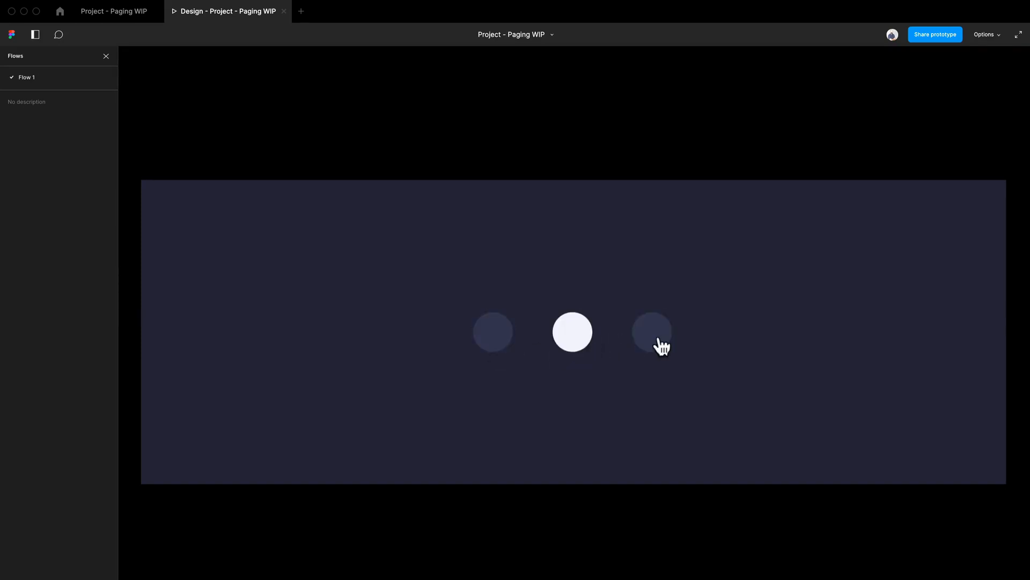
left_click(659, 345)
left_click(568, 342)
left_click(667, 335)
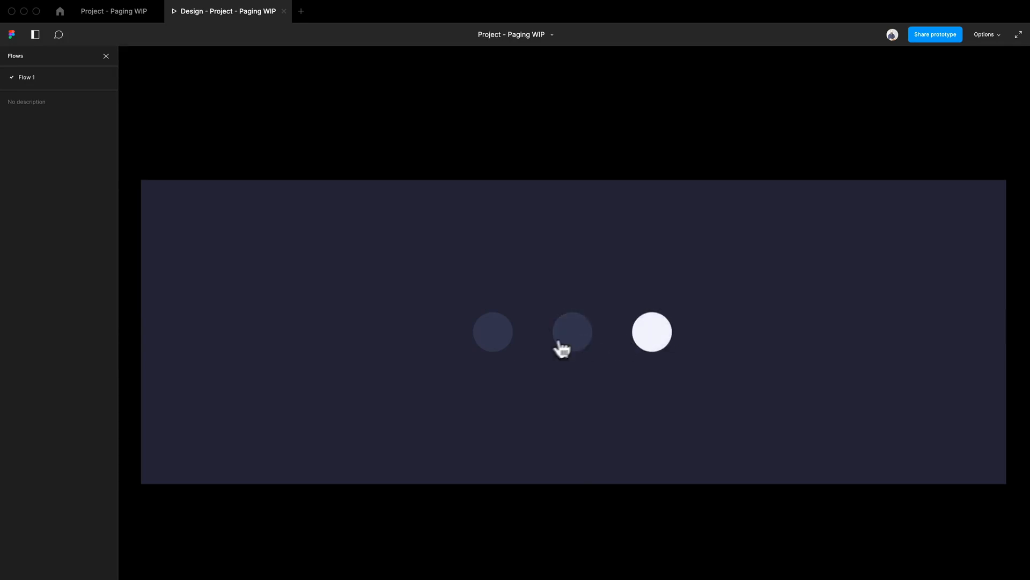
left_click(572, 332)
left_click(500, 335)
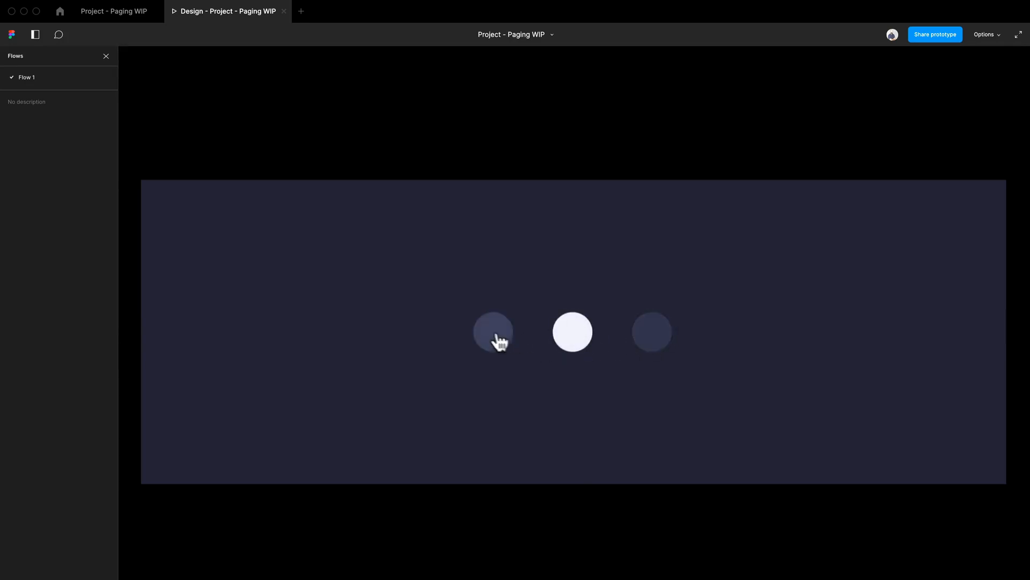
left_click(573, 346)
left_click(660, 341)
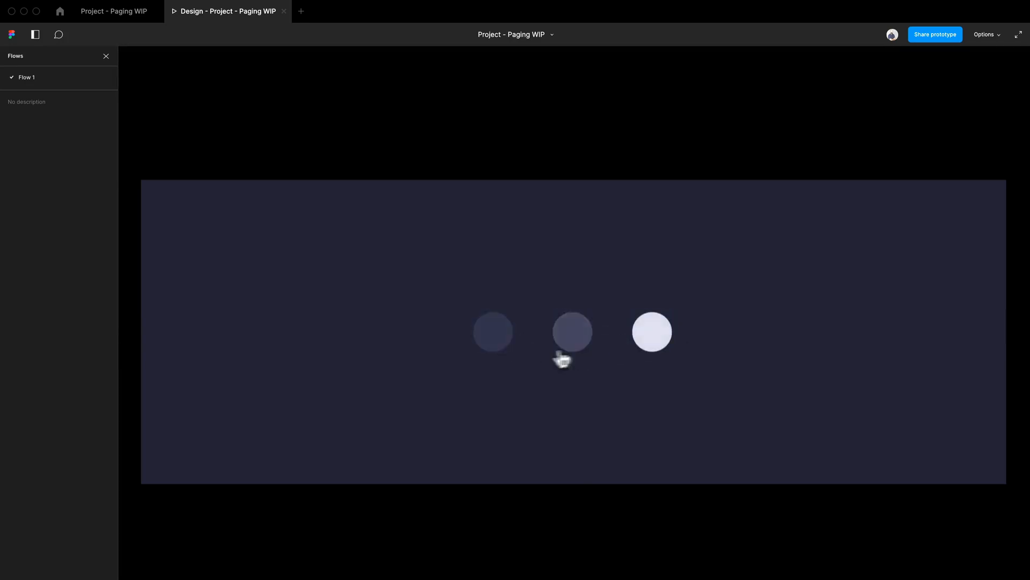
left_click(118, 13)
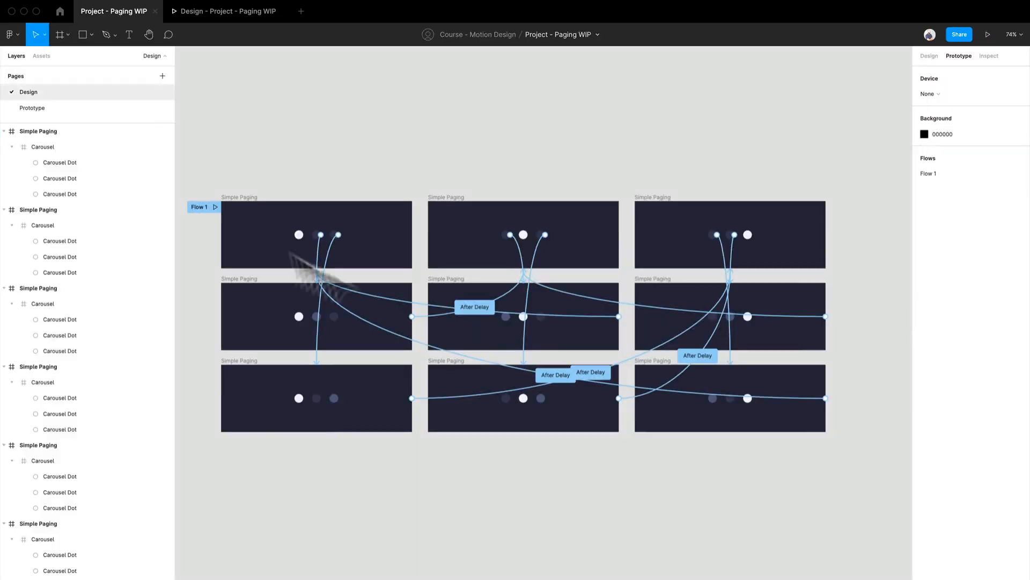